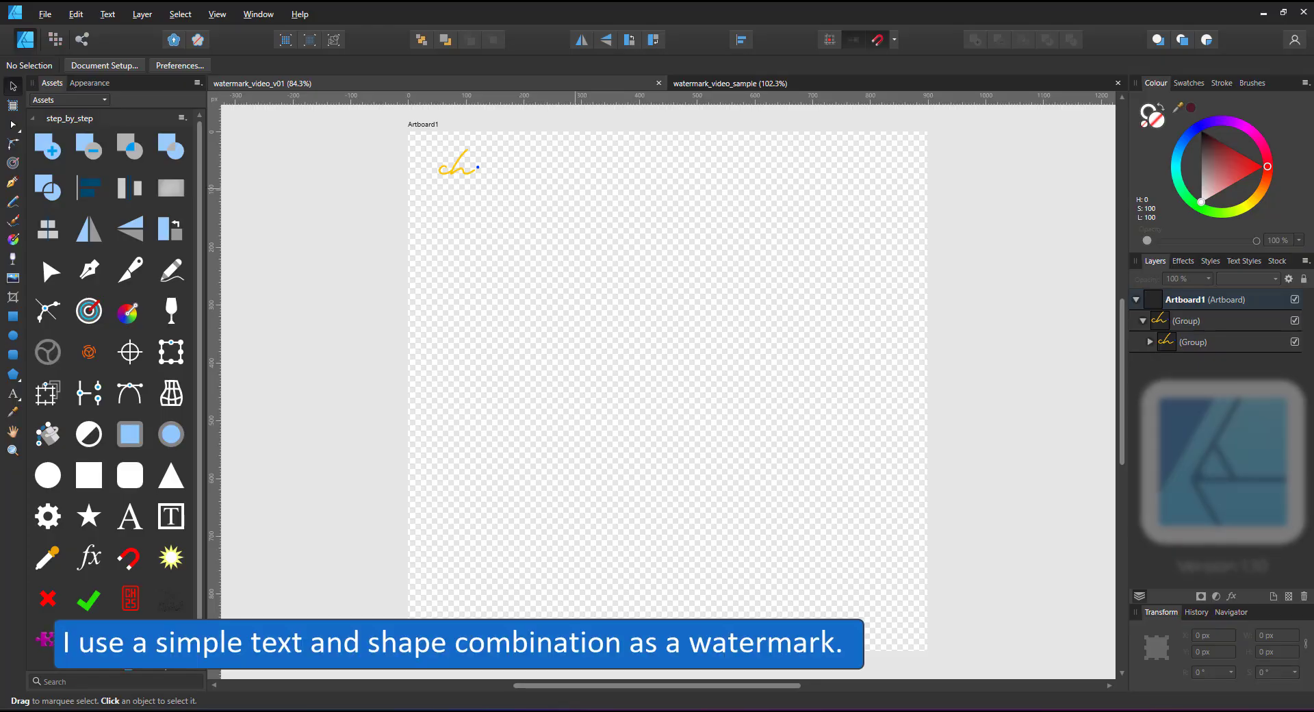
Examine the nested watermark group's structure down to its ellipse and "ch" text layers.
{"action": "left_click_drag", "start_coordinate": [358, 140], "coordinate": [510, 197]}
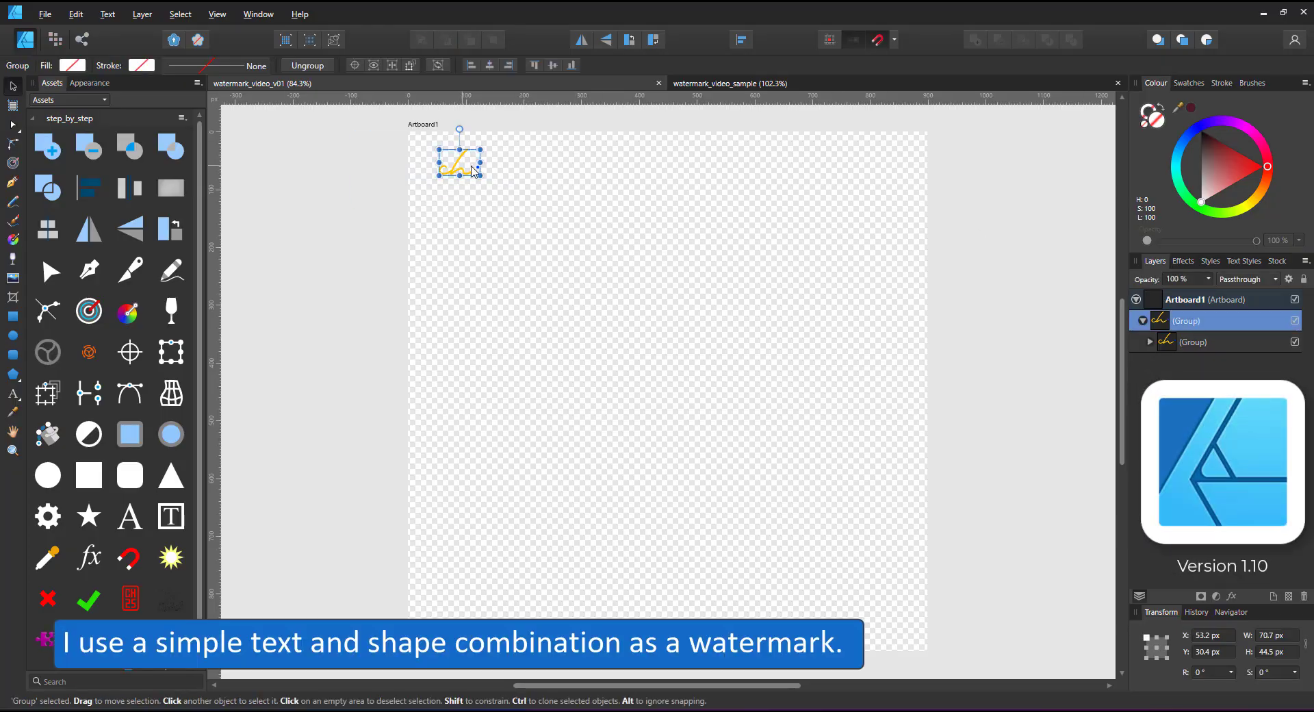
{"action": "scroll", "coordinate": [470, 164], "scroll_direction": "up", "scroll_amount": 8}
{"action": "left_click_drag", "start_coordinate": [445, 166], "coordinate": [674, 381]}
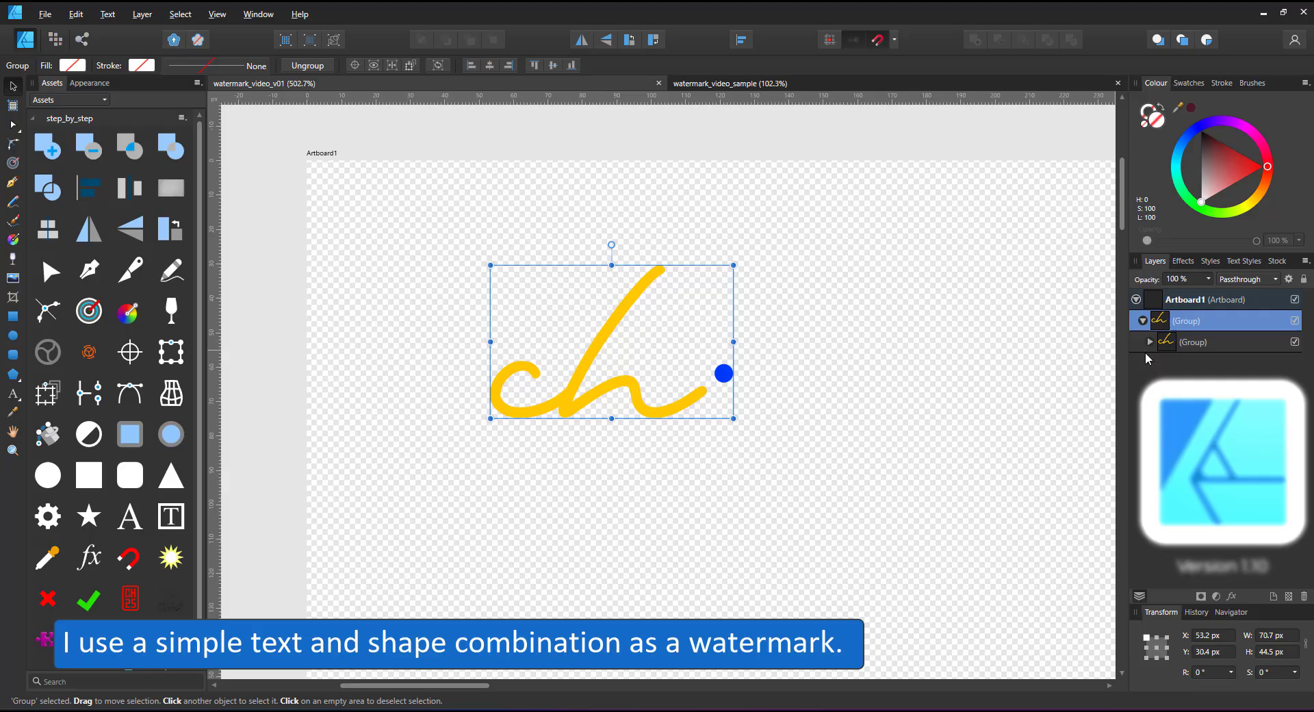
{"action": "left_click", "coordinate": [1193, 341]}
{"action": "left_click", "coordinate": [1149, 341]}
{"action": "left_click", "coordinate": [1205, 370]}
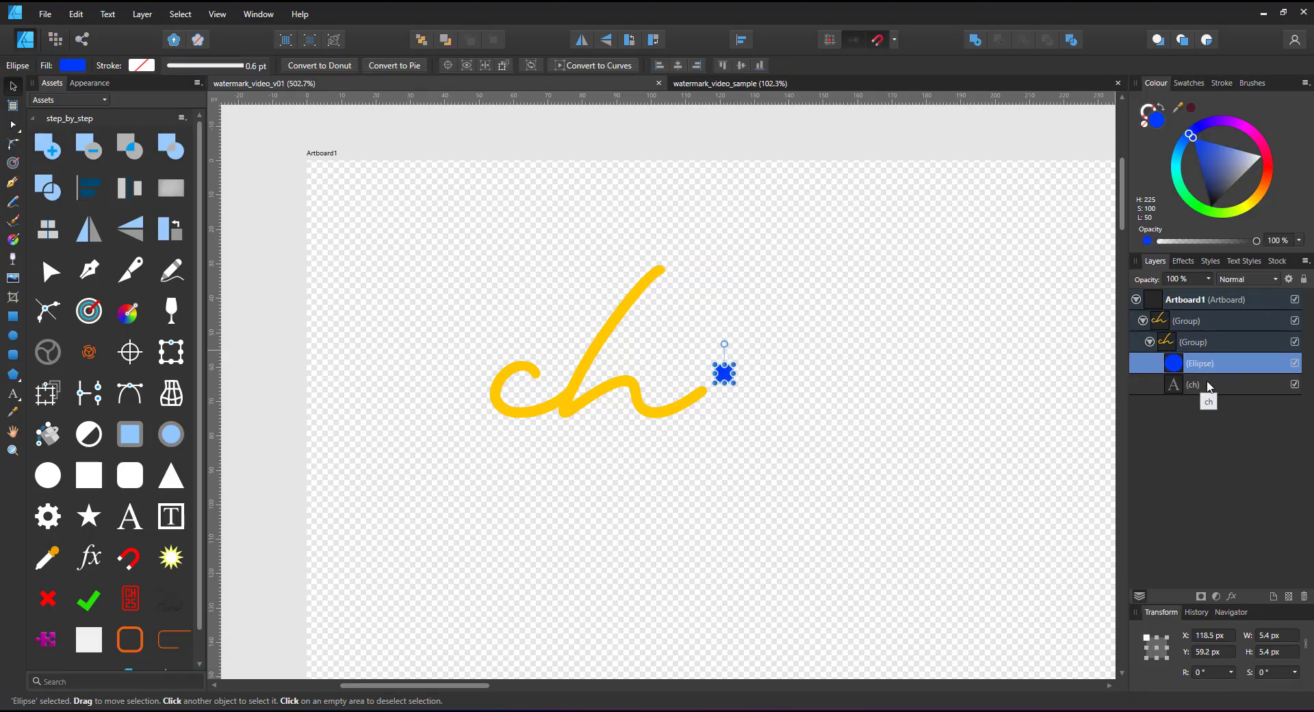
{"action": "left_click", "coordinate": [1197, 387]}
Try extending the "ch" text to a full first name, and delete the added letters.
{"action": "double_click", "coordinate": [682, 410]}
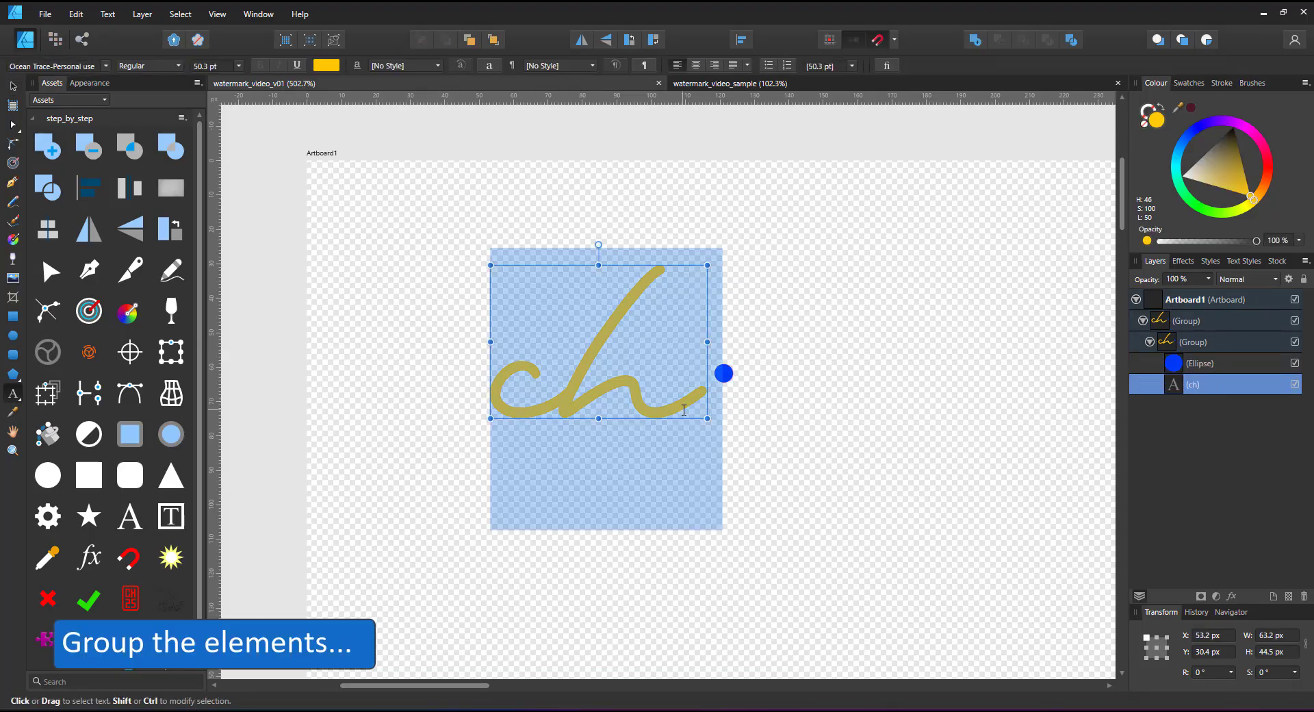
{"action": "left_click", "coordinate": [684, 409]}
{"action": "type", "text": "ris"}
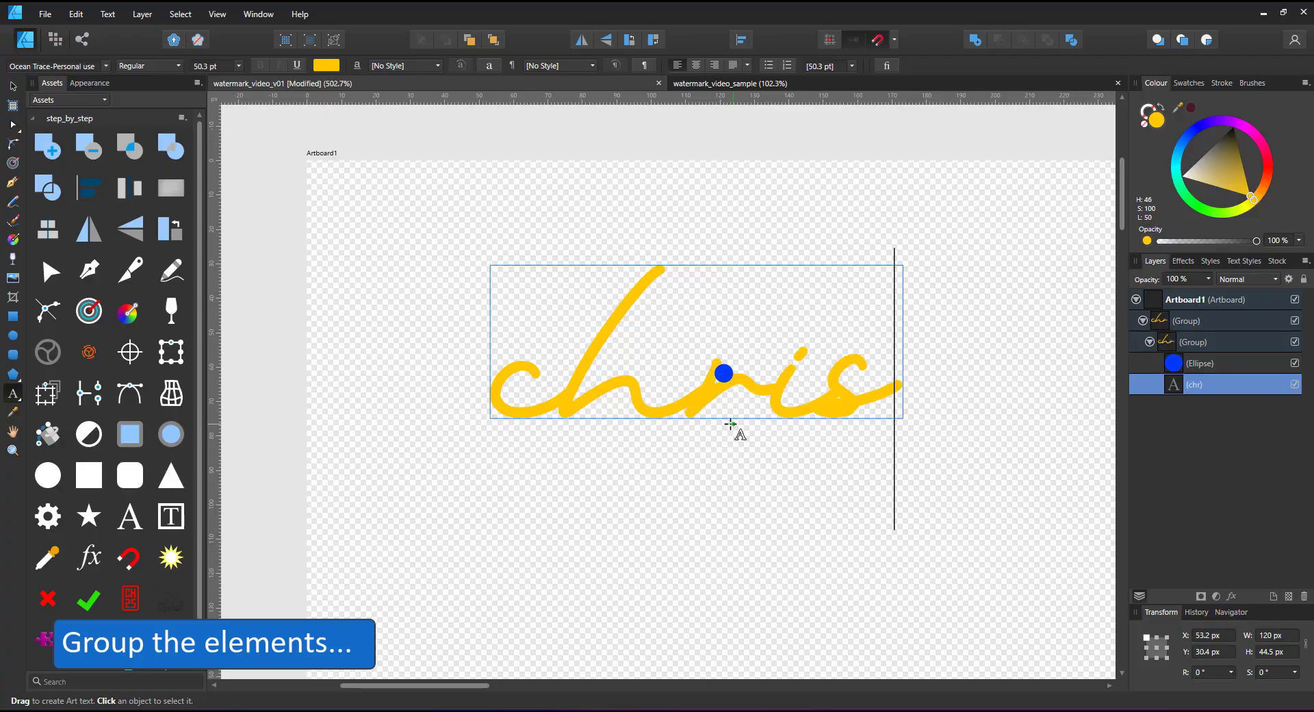
{"action": "key", "text": "BackSpace"}
{"action": "key", "text": "BackSpace"}
{"action": "key", "text": "BackSpace"}
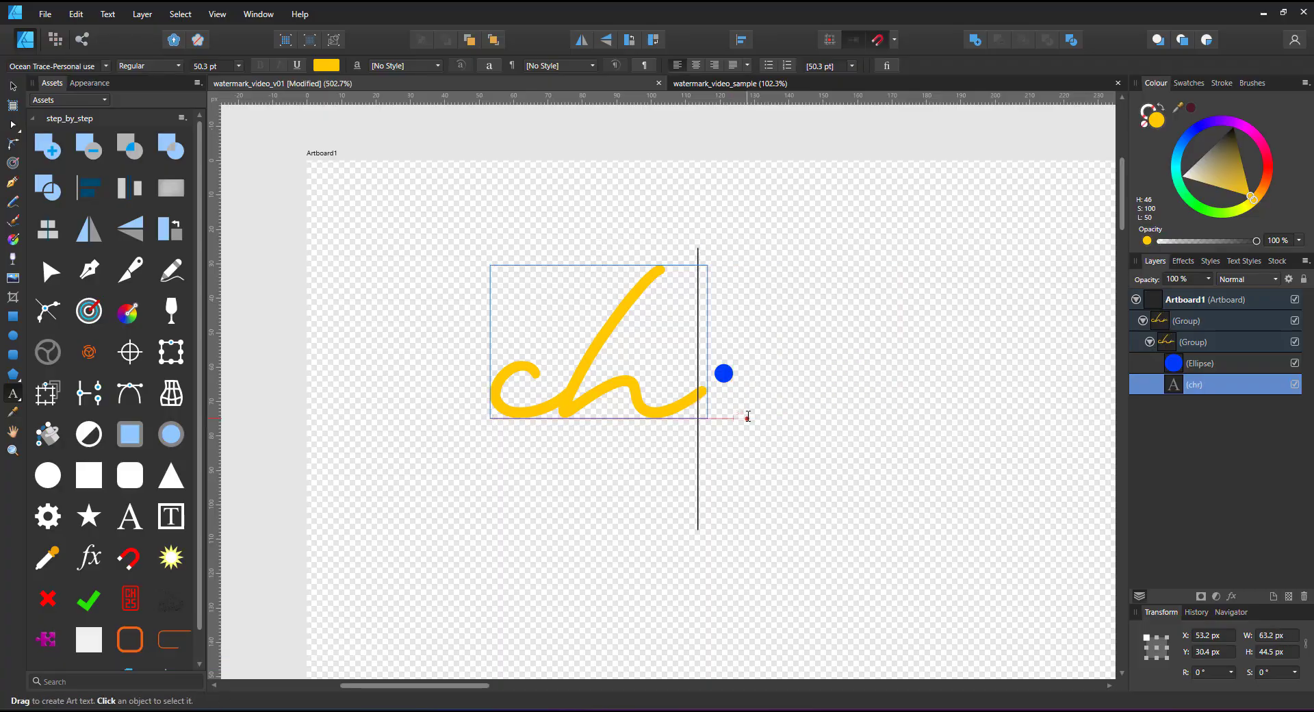
{"action": "key", "text": "Escape"}
{"action": "left_click", "coordinate": [13, 85]}
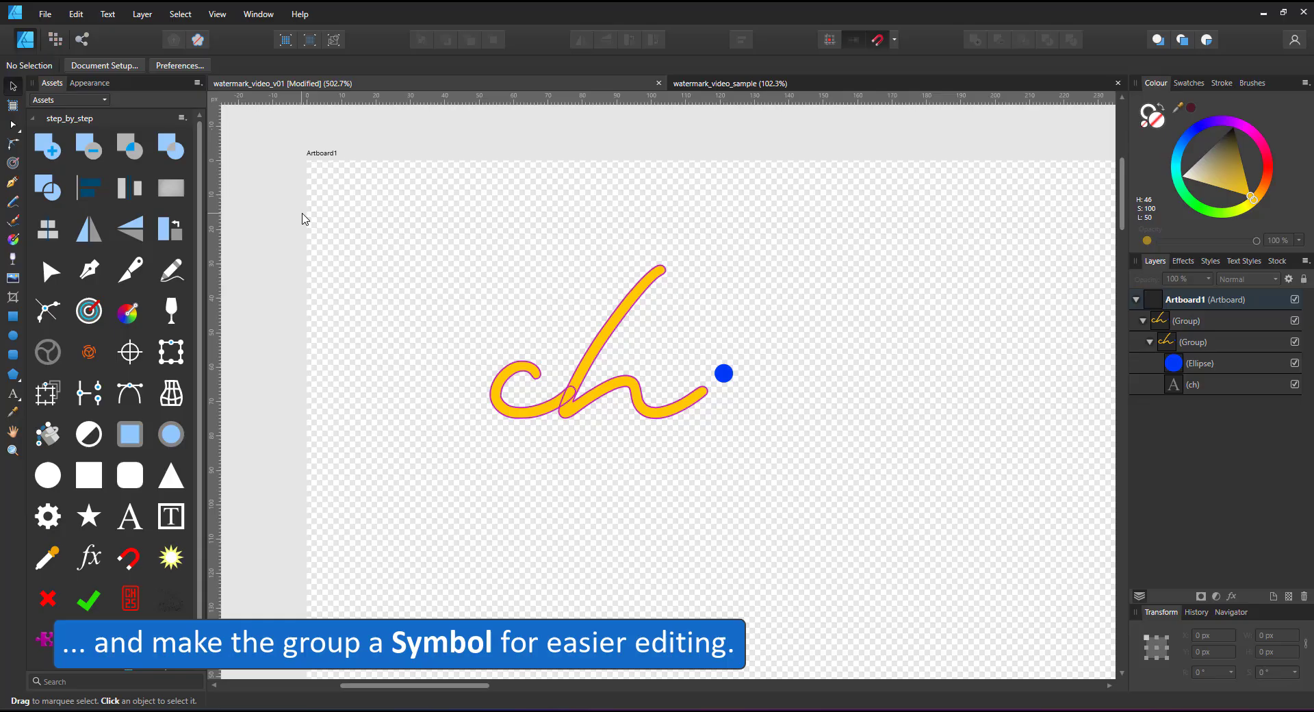
Create a symbol from the complete watermark group of text and dot.
{"action": "left_click_drag", "start_coordinate": [273, 193], "coordinate": [847, 449]}
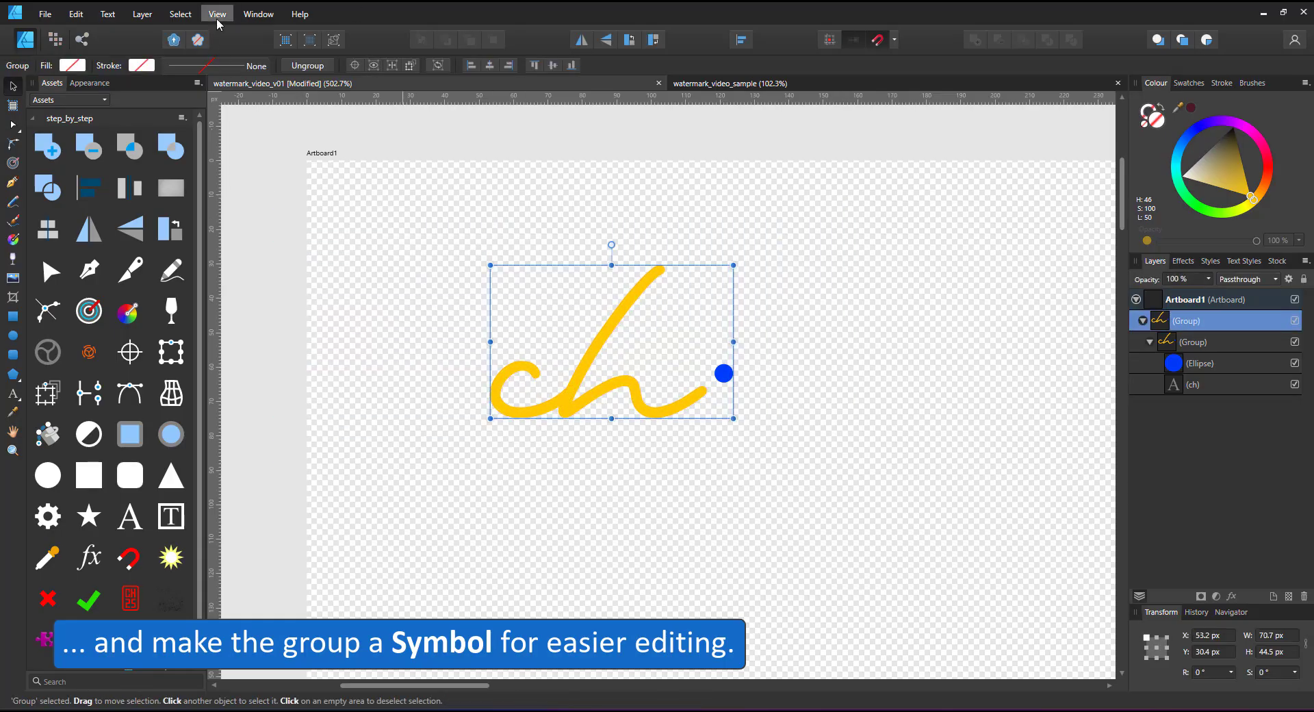
{"action": "left_click", "coordinate": [217, 14]}
{"action": "mouse_move", "coordinate": [176, 239]}
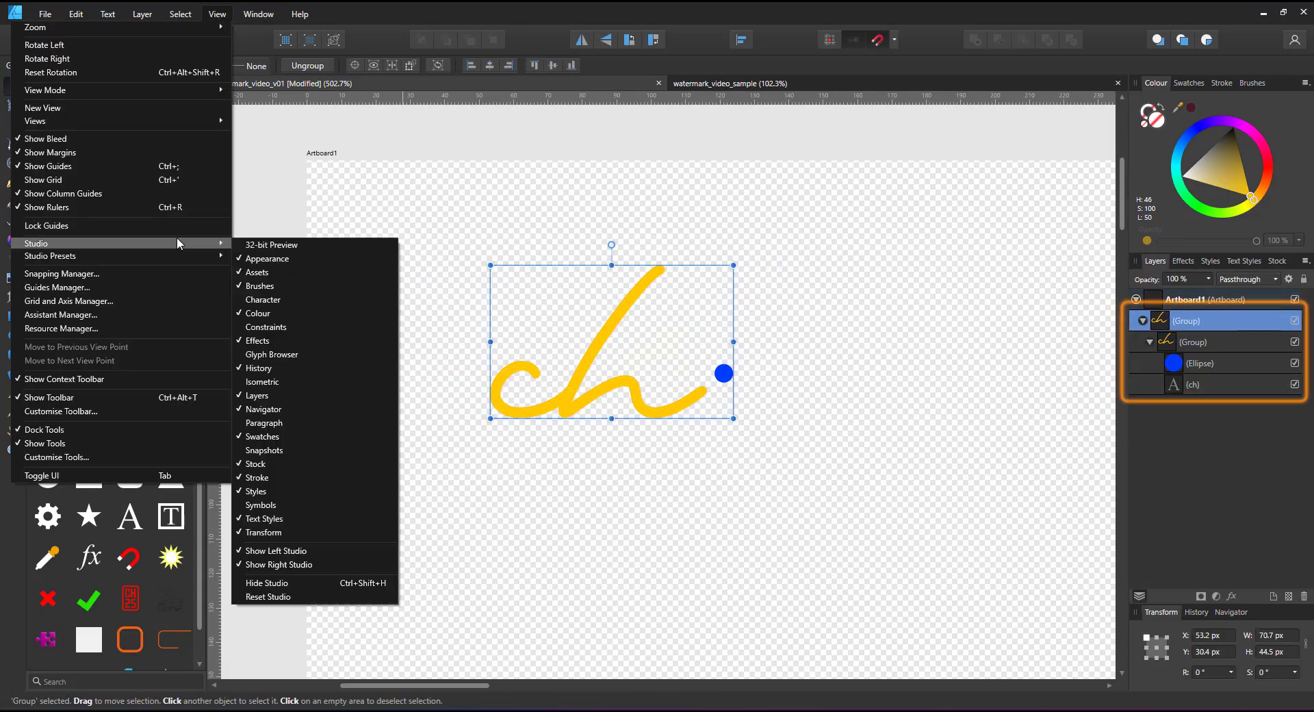
{"action": "left_click", "coordinate": [310, 506]}
{"action": "left_click", "coordinate": [958, 119]}
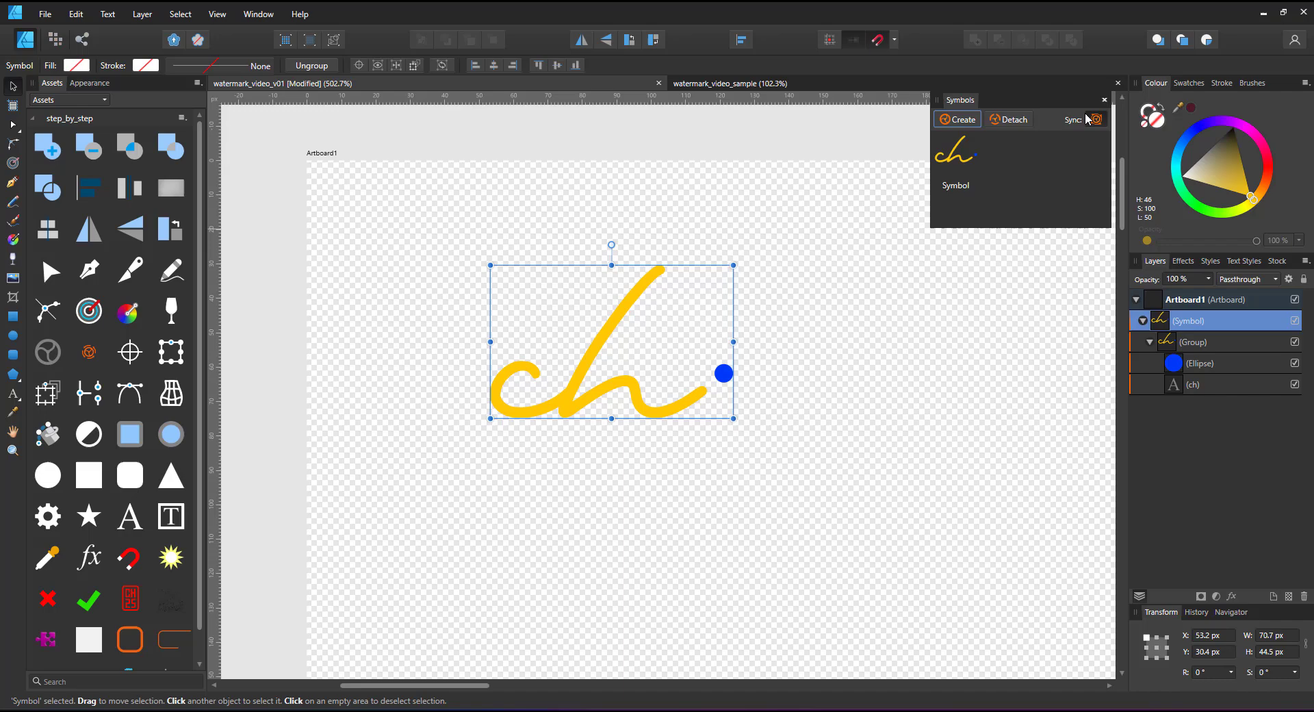
{"action": "left_click", "coordinate": [1103, 100]}
Duplicate the watermark symbol about 150 px to its right and repeat the duplication to form a row of six.
{"action": "key", "text": "ctrl+0"}
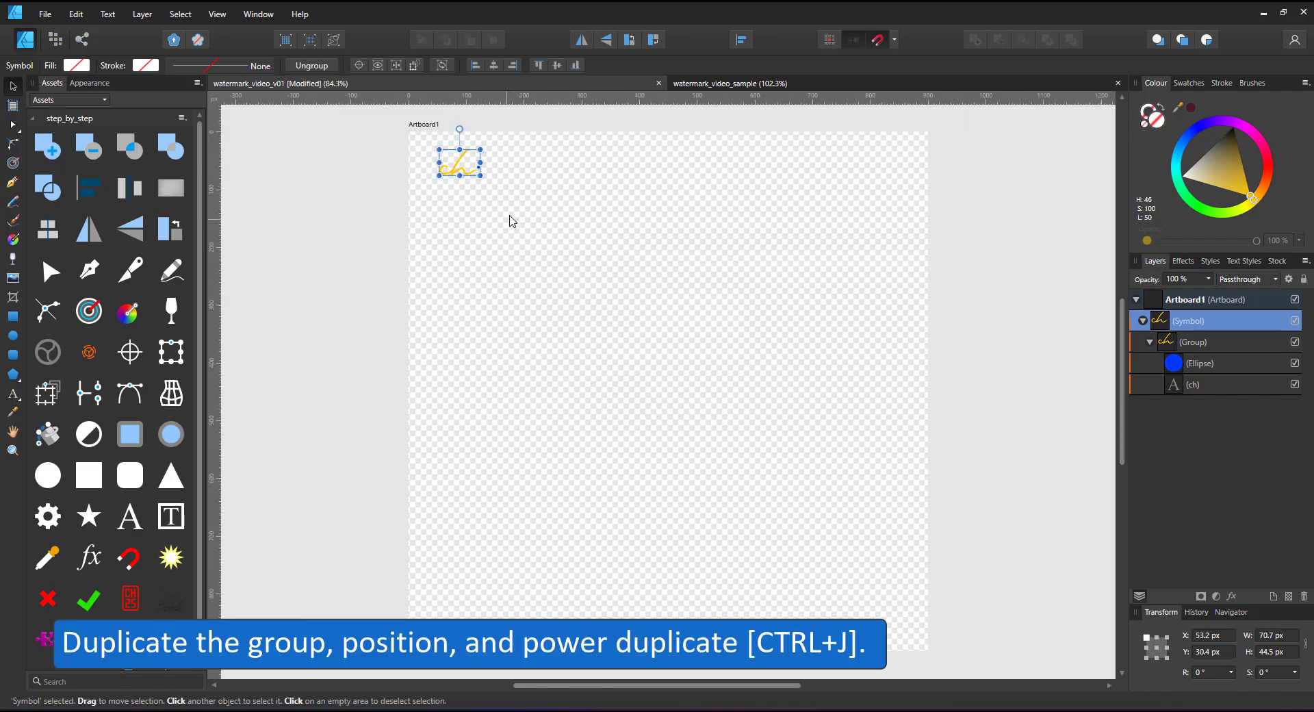
{"action": "left_click_drag", "start_coordinate": [468, 174], "coordinate": [575, 177]}
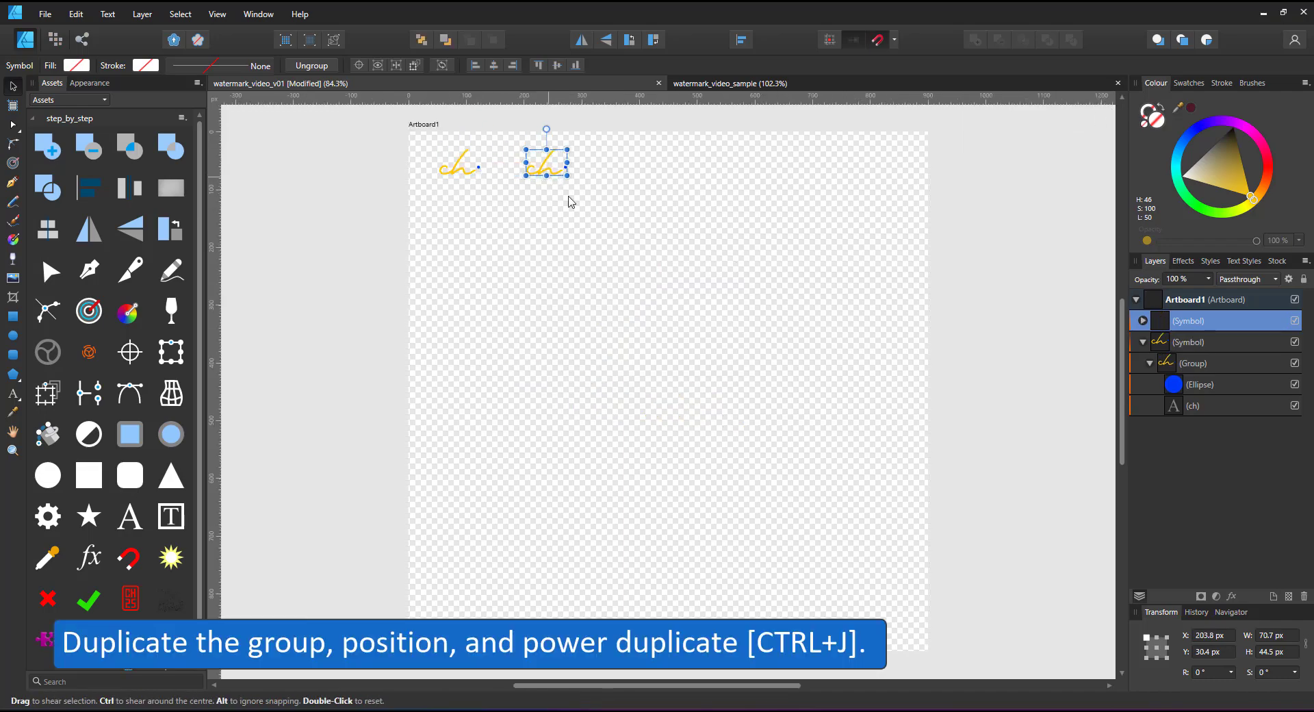
{"action": "key", "text": "ctrl+j"}
{"action": "key", "text": "ctrl+j"}
{"action": "key", "text": "ctrl+j"}
{"action": "key", "text": "ctrl+j"}
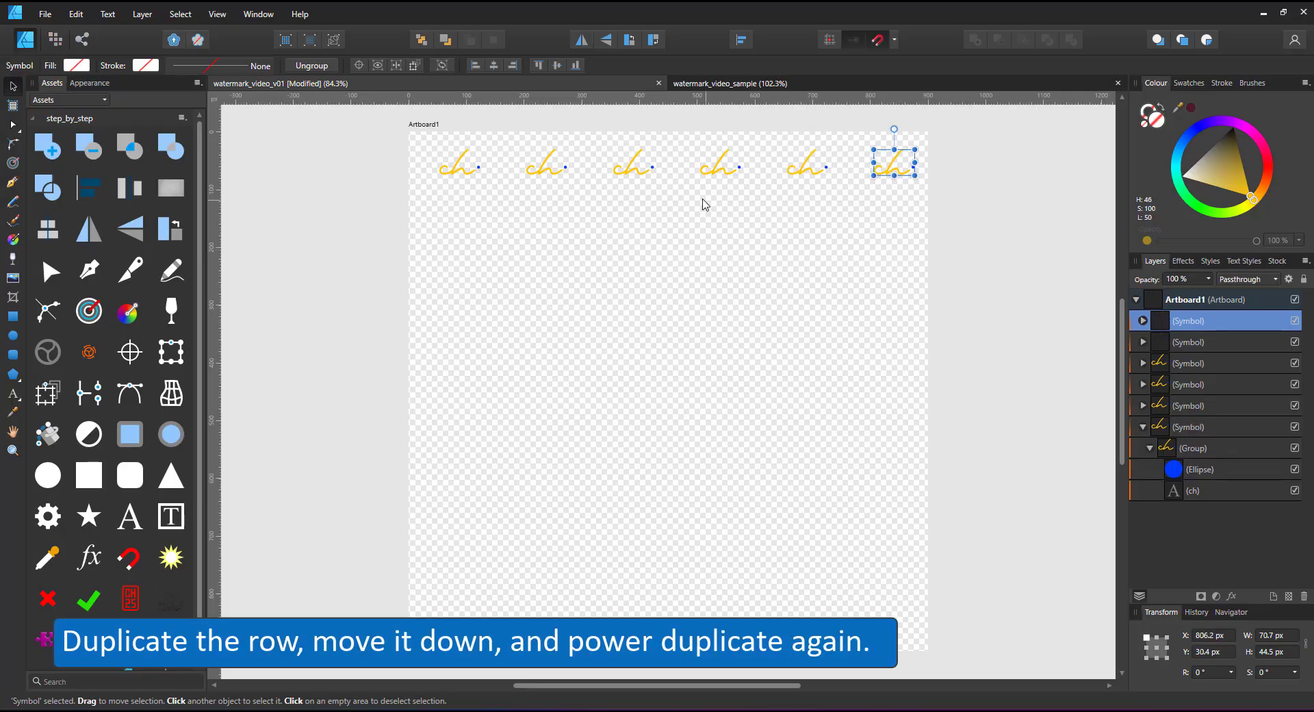
Duplicate the row of six symbols about 130 px downward and repeat the duplication until seven rows fill the artboard.
{"action": "left_click_drag", "start_coordinate": [353, 127], "coordinate": [989, 241]}
{"action": "left_click_drag", "start_coordinate": [803, 165], "coordinate": [798, 237]}
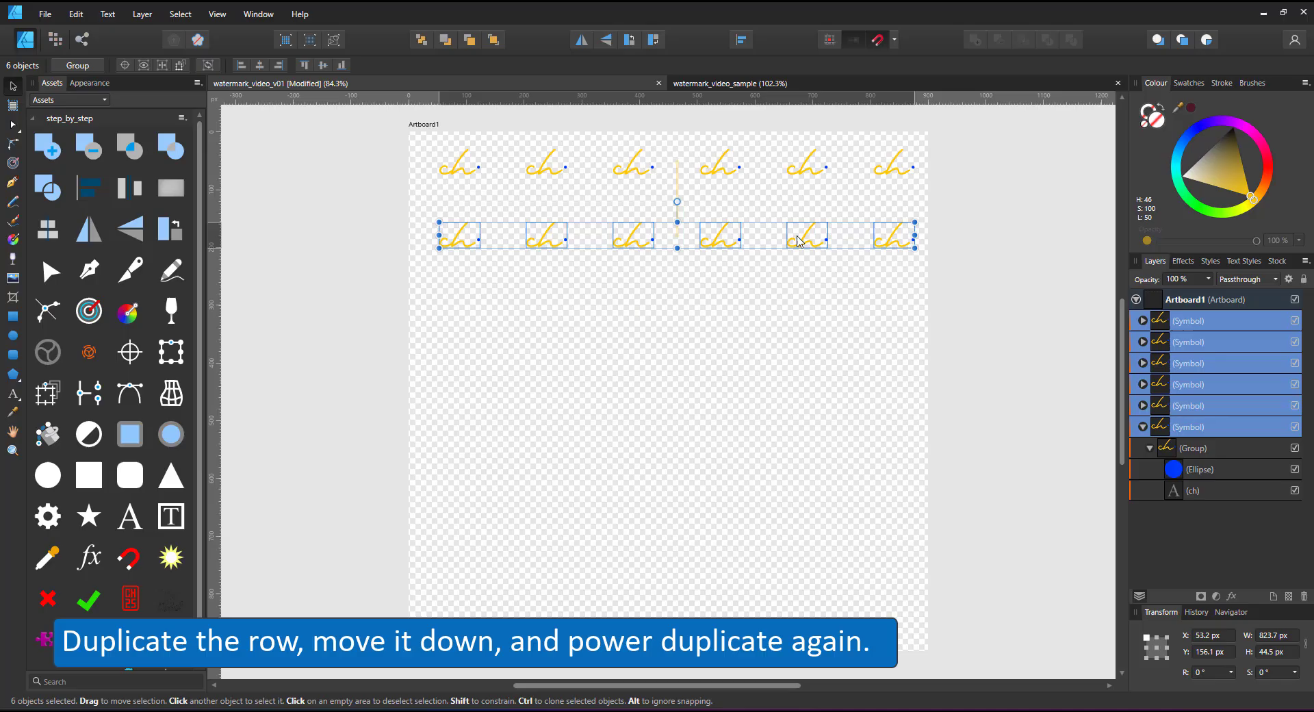
{"action": "key", "text": "ctrl+j"}
{"action": "key", "text": "ctrl+j"}
{"action": "key", "text": "ctrl+j"}
{"action": "key", "text": "ctrl+j"}
{"action": "key", "text": "ctrl+j"}
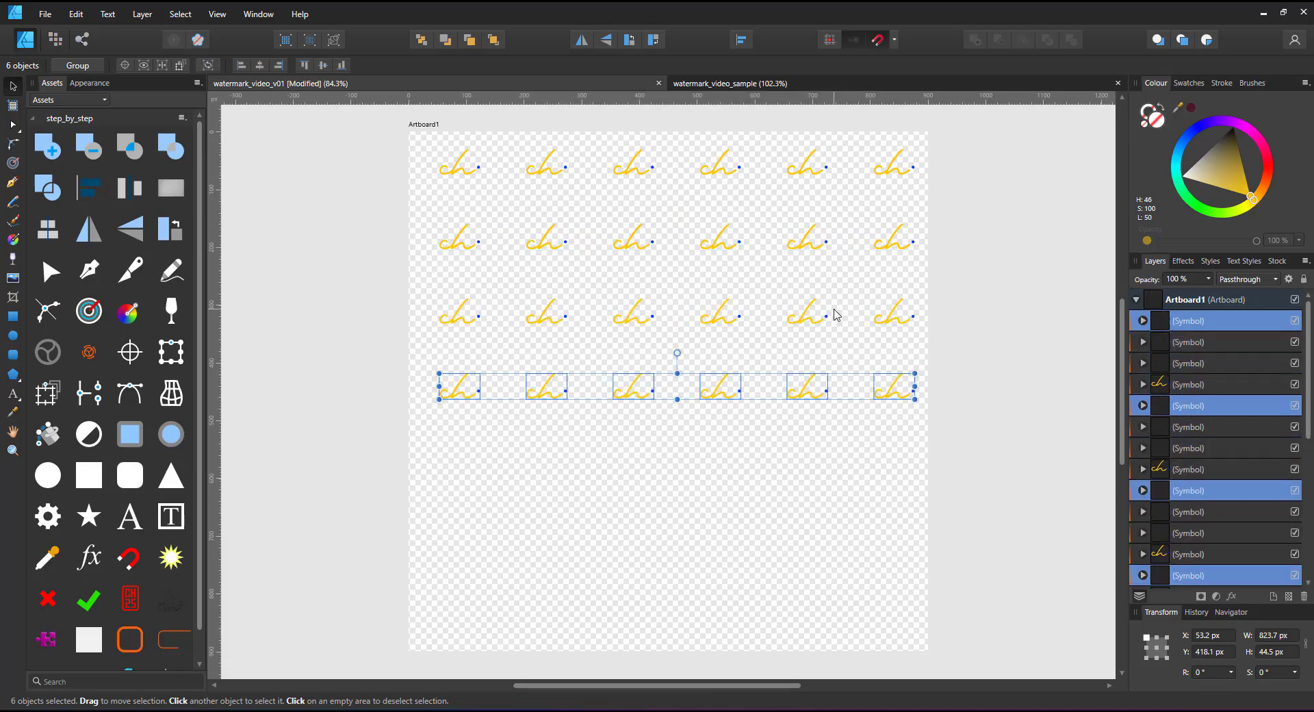
Duplicate a block of 30 symbols, five columns by six rows, and place it diagonally offset in the gaps of the grid.
{"action": "left_click_drag", "start_coordinate": [392, 125], "coordinate": [864, 594]}
{"action": "left_click_drag", "start_coordinate": [573, 206], "coordinate": [669, 217]}
{"action": "scroll", "coordinate": [671, 200], "scroll_direction": "up", "scroll_amount": 4}
{"action": "key", "text": "ctrl+0"}
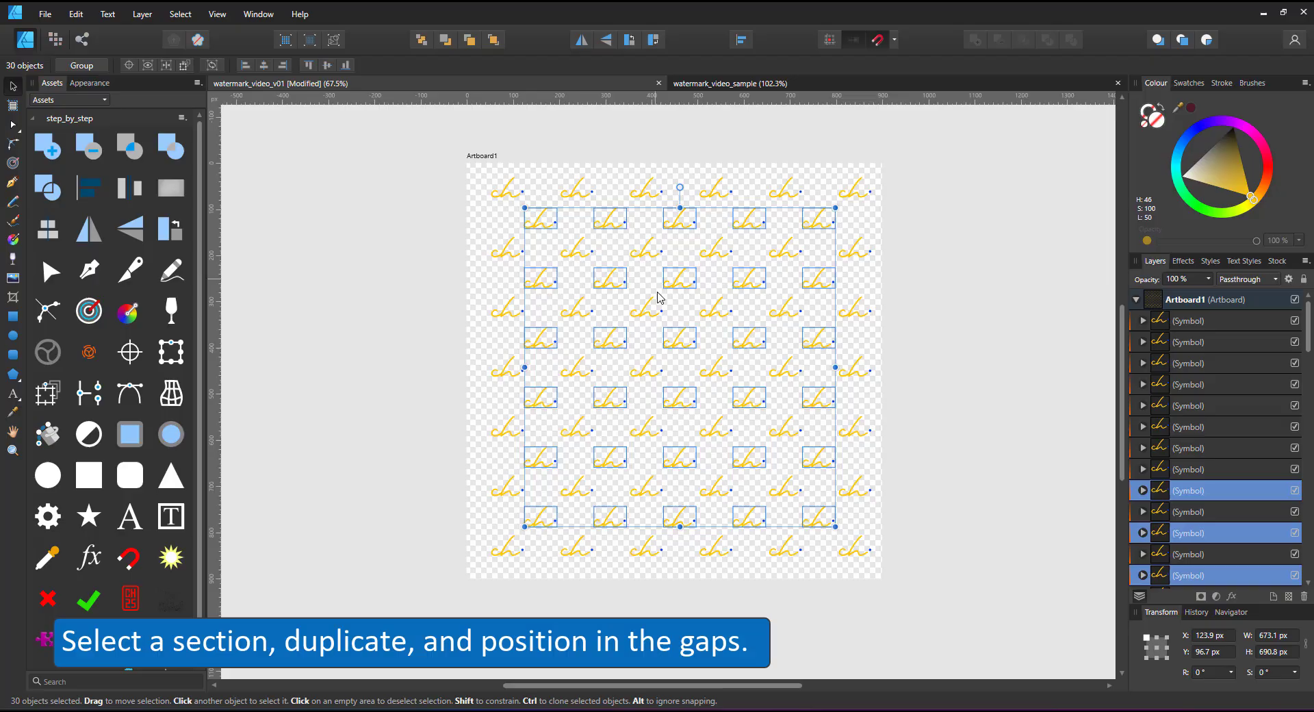
{"action": "left_click", "coordinate": [395, 189]}
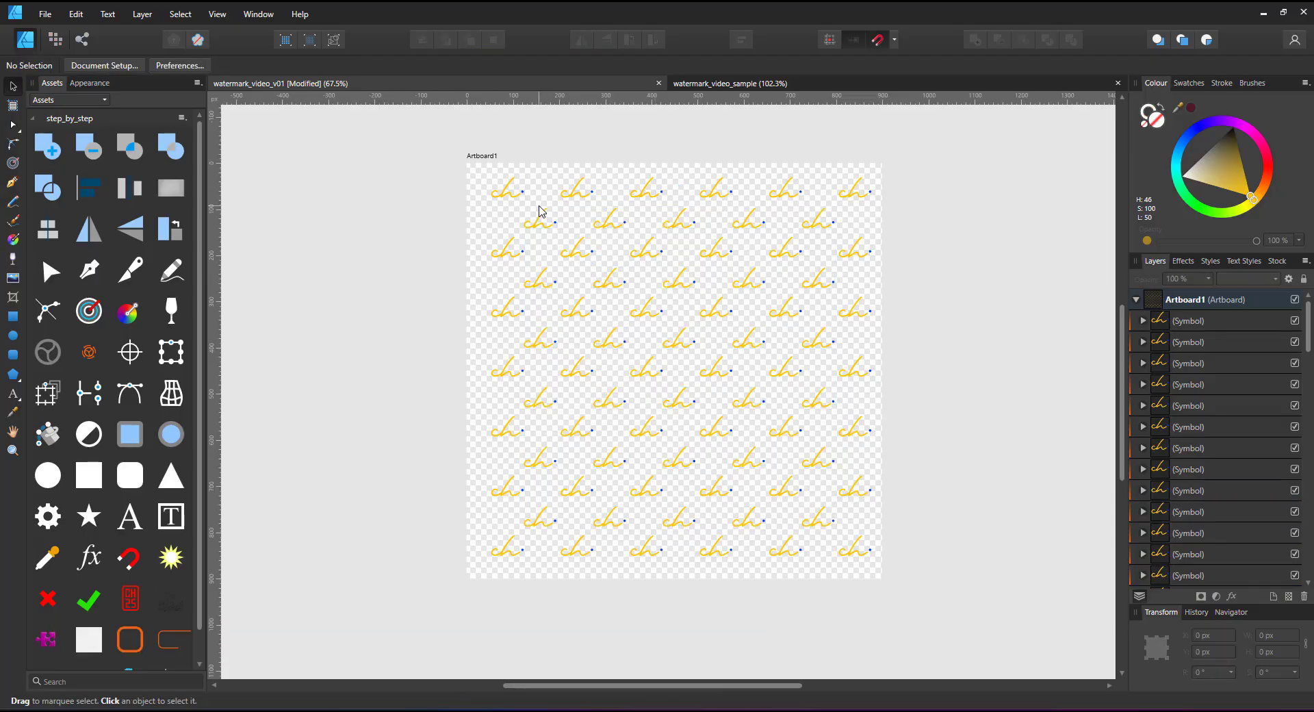
Change the fill of the dot in the top-left symbol to red (H 6, S 100, L 50).
{"action": "left_click", "coordinate": [522, 192]}
{"action": "scroll", "coordinate": [522, 192], "scroll_direction": "up", "scroll_amount": 8}
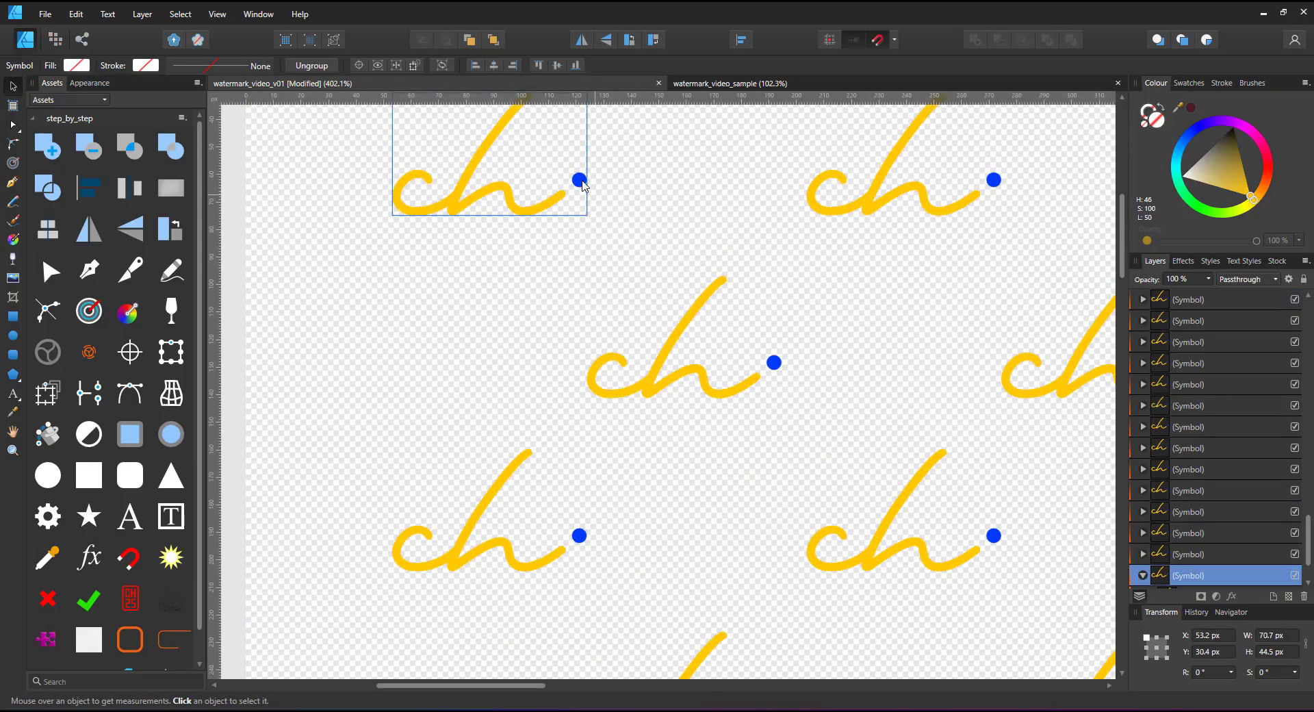
{"action": "left_click", "coordinate": [1266, 171]}
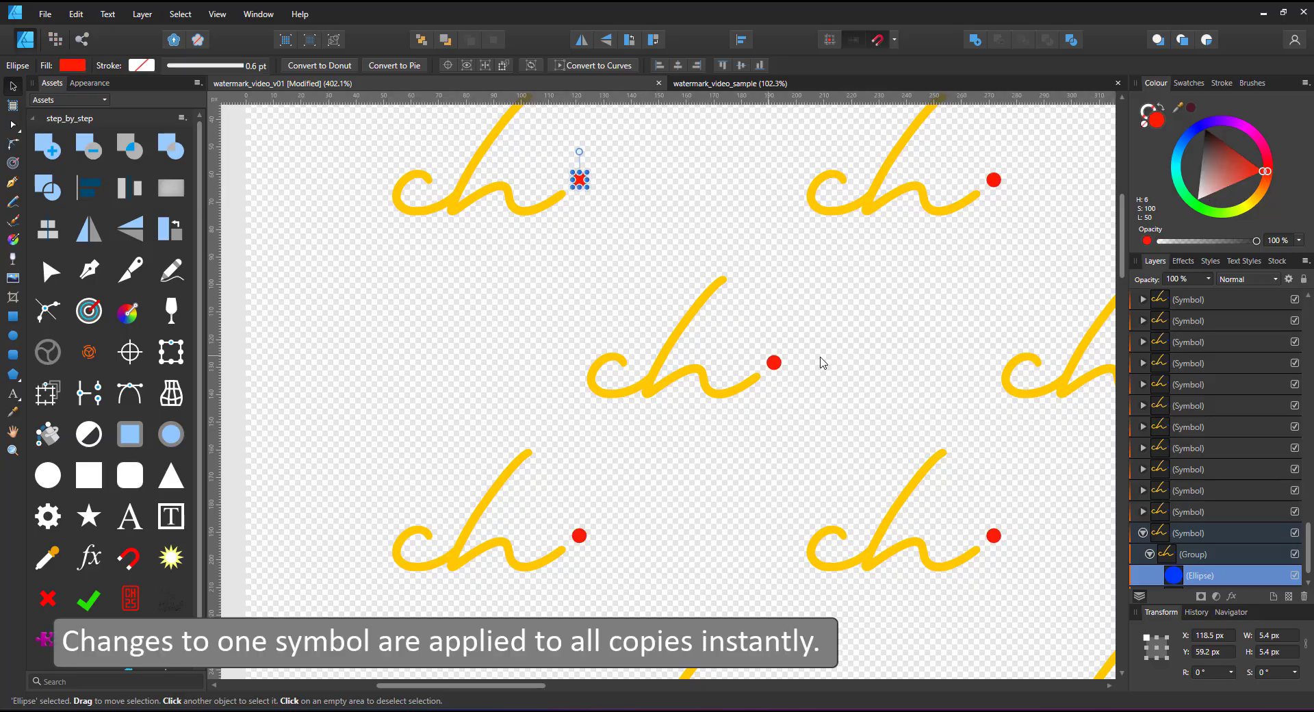
{"action": "scroll", "coordinate": [797, 362], "scroll_direction": "down", "scroll_amount": 7}
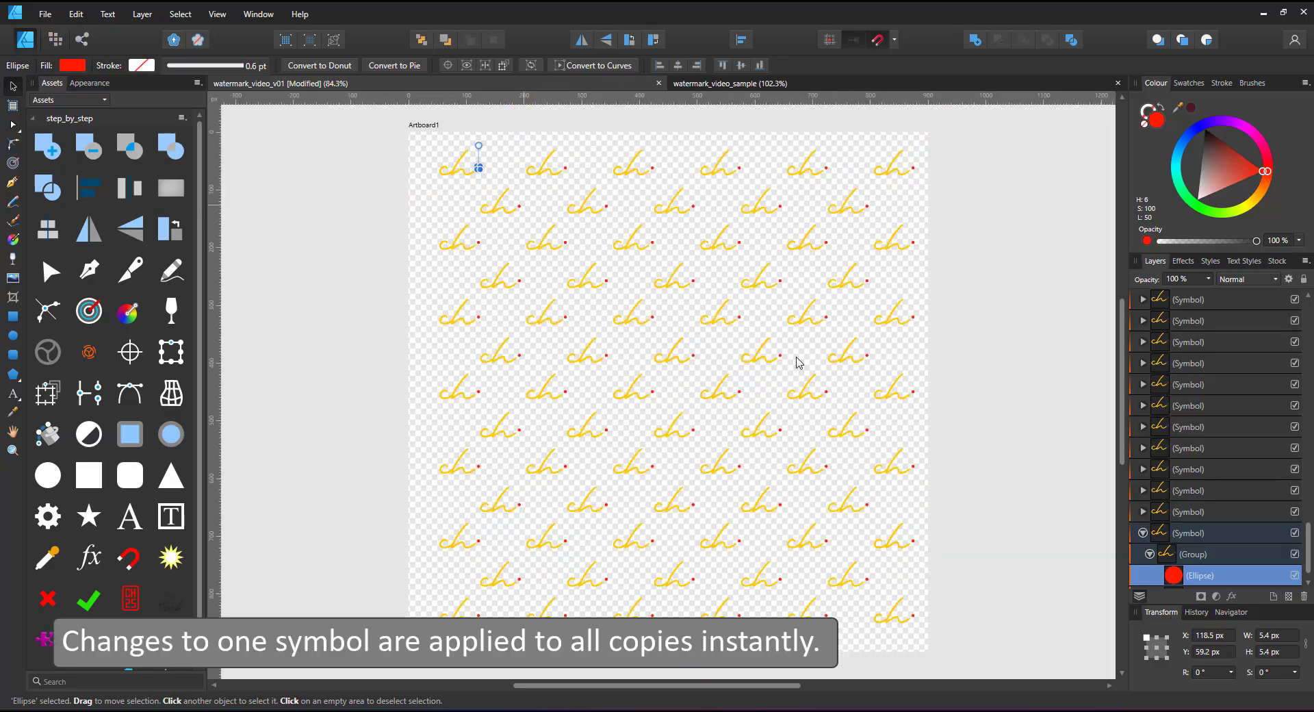
Select all watermark symbols on the artboard and combine them into one group.
{"action": "left_click", "coordinate": [963, 304]}
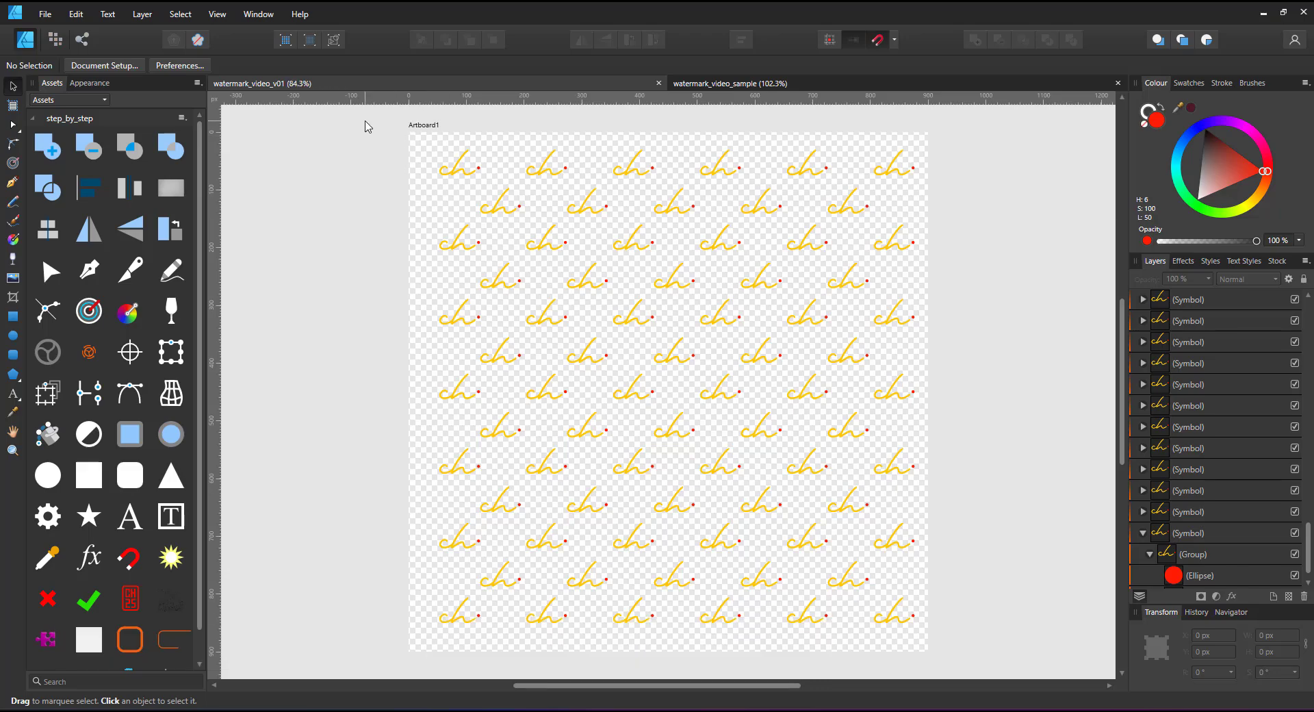
{"action": "key", "text": "ctrl+a"}
{"action": "key", "text": "ctrl+g"}
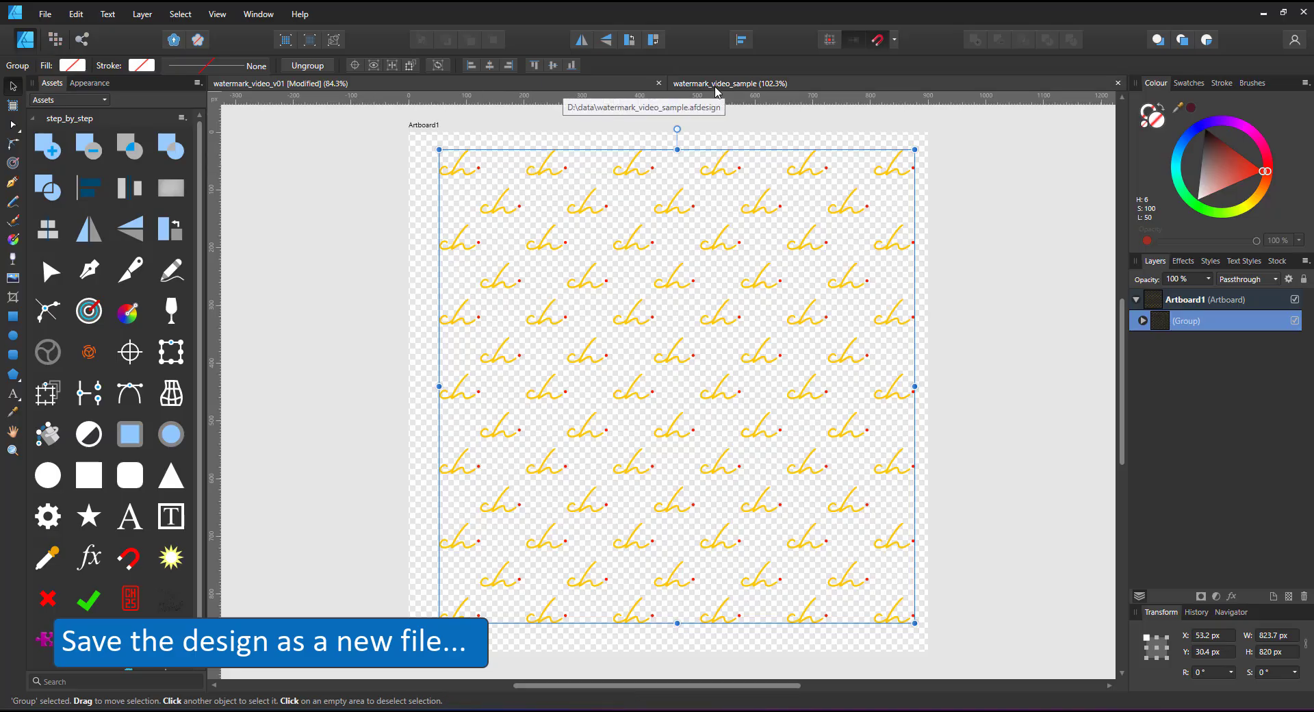
Embed watermark_video_v01.afdesign in the watermark layer of watermark_video_sample and enlarge it to about 1221 × 1221 px, covering the pumpkin artwork.
{"action": "left_click", "coordinate": [685, 83]}
{"action": "left_click_drag", "start_coordinate": [672, 327], "coordinate": [686, 327]}
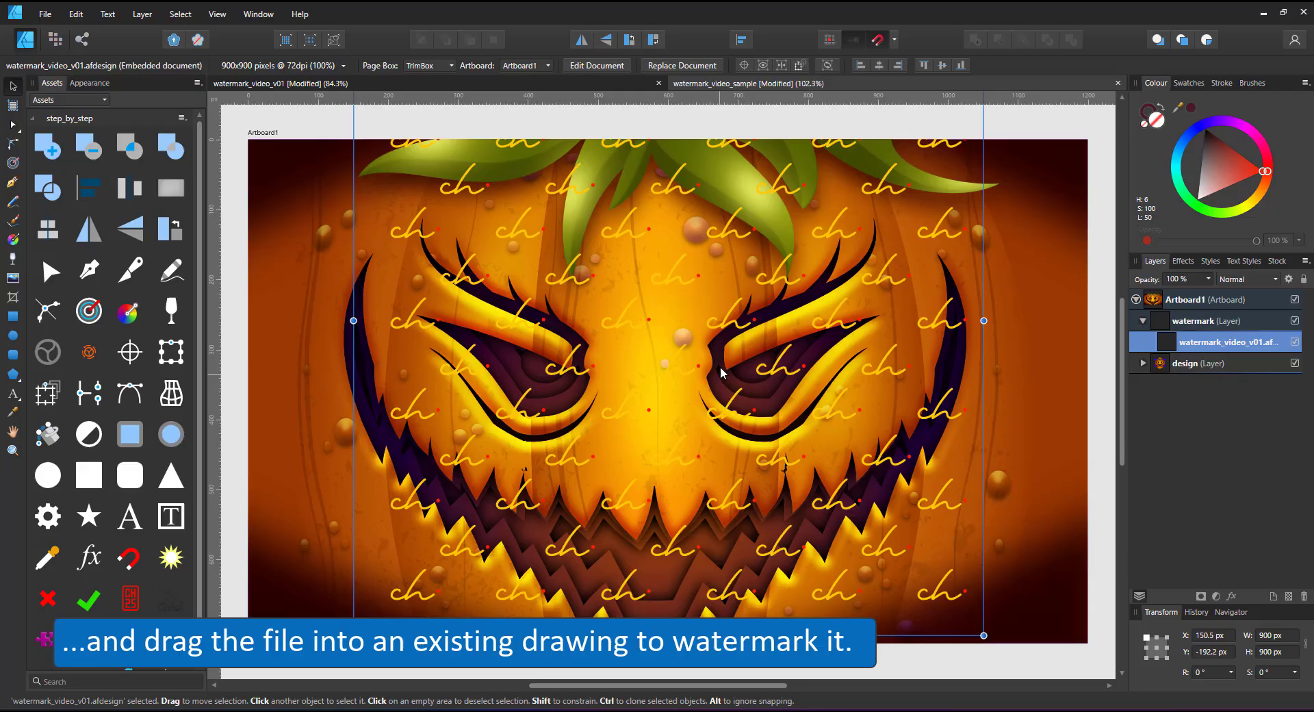
{"action": "left_click_drag", "start_coordinate": [722, 369], "coordinate": [718, 373]}
{"action": "scroll", "coordinate": [775, 353], "scroll_direction": "down", "scroll_amount": 3}
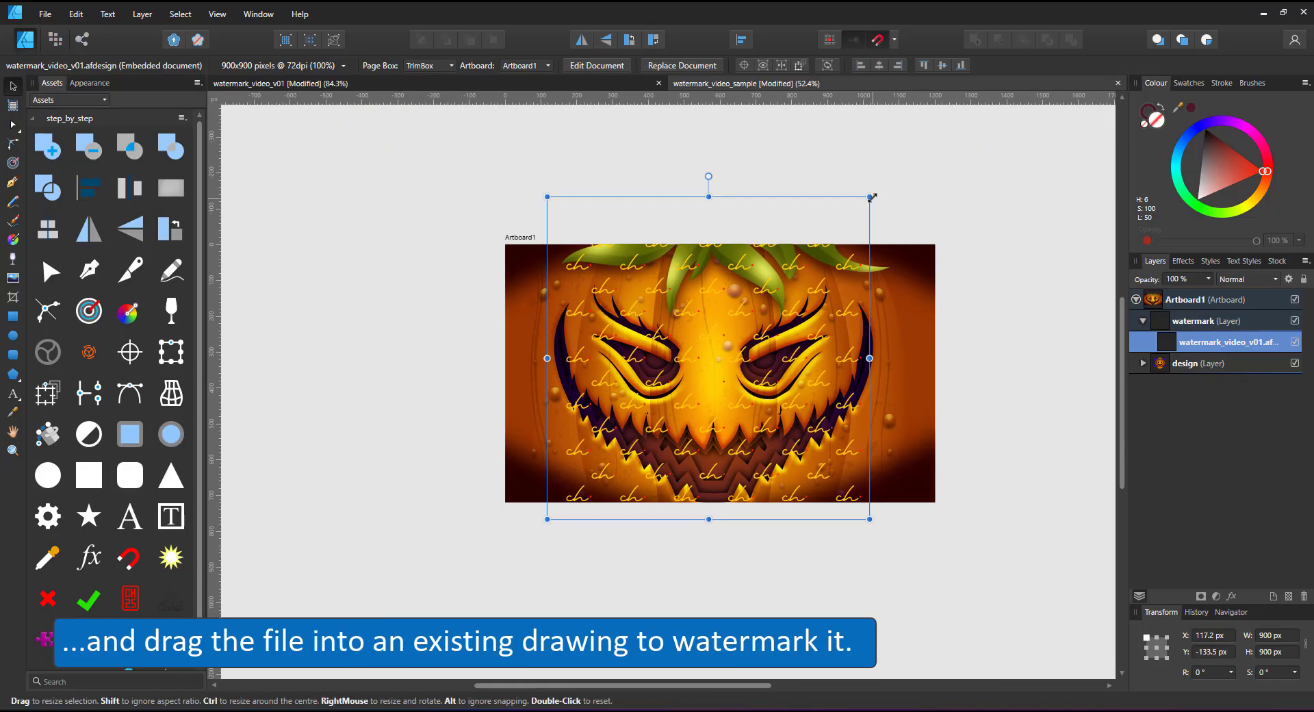
{"action": "left_click_drag", "start_coordinate": [880, 207], "coordinate": [939, 150]}
{"action": "left_click_drag", "start_coordinate": [818, 320], "coordinate": [790, 338]}
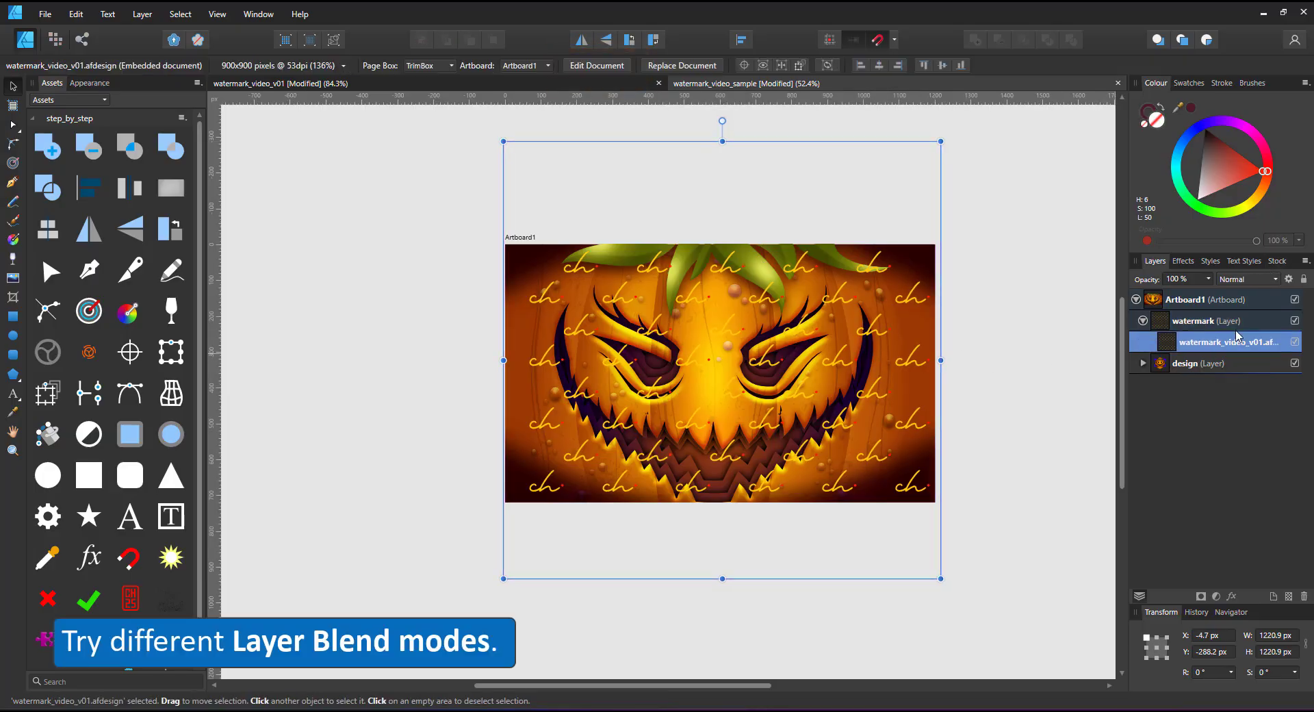
Try the Overlay and Multiply blend modes on the embedded watermark, and return it to Normal.
{"action": "left_click", "coordinate": [1248, 285]}
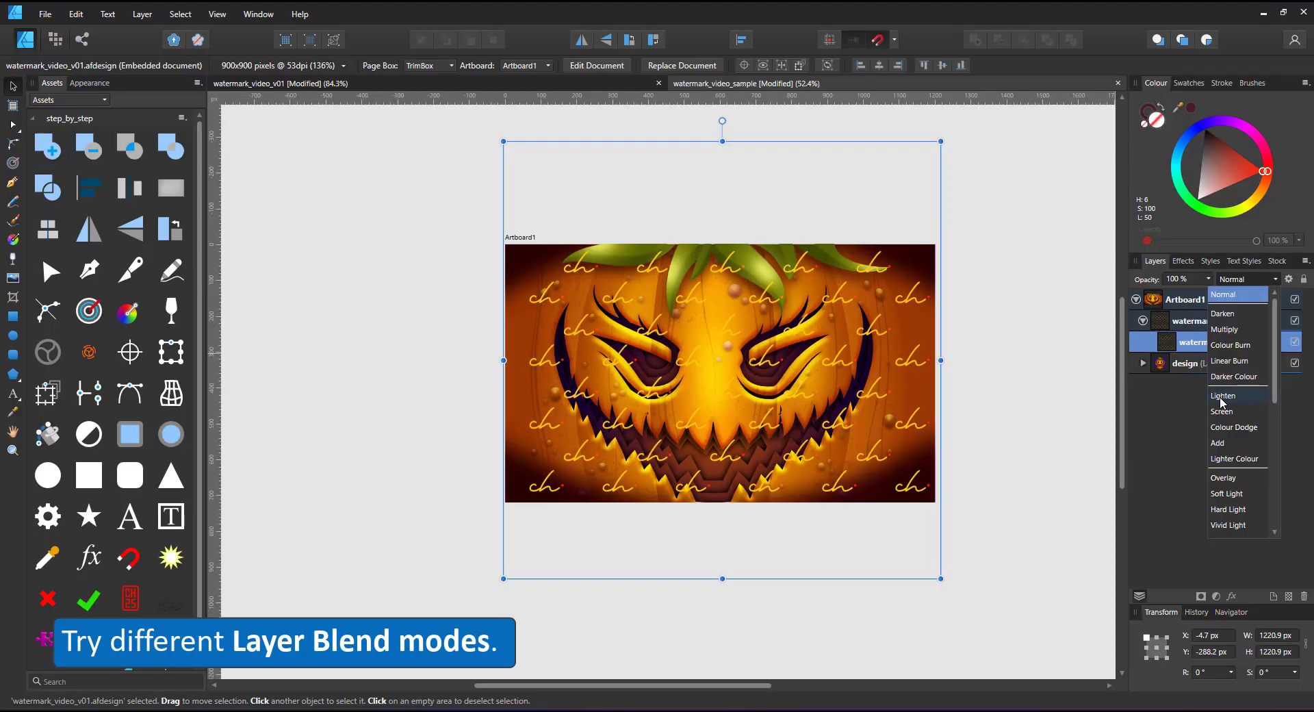
{"action": "left_click", "coordinate": [1225, 478]}
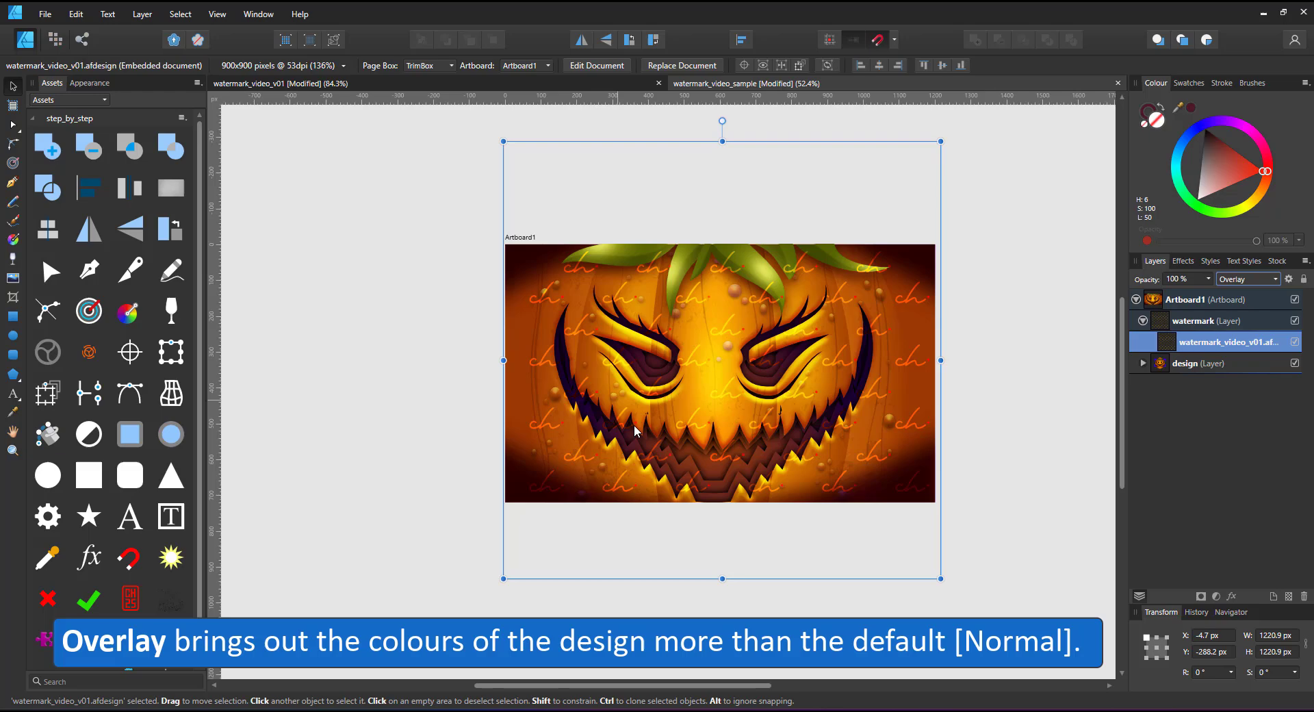
{"action": "left_click", "coordinate": [1249, 279]}
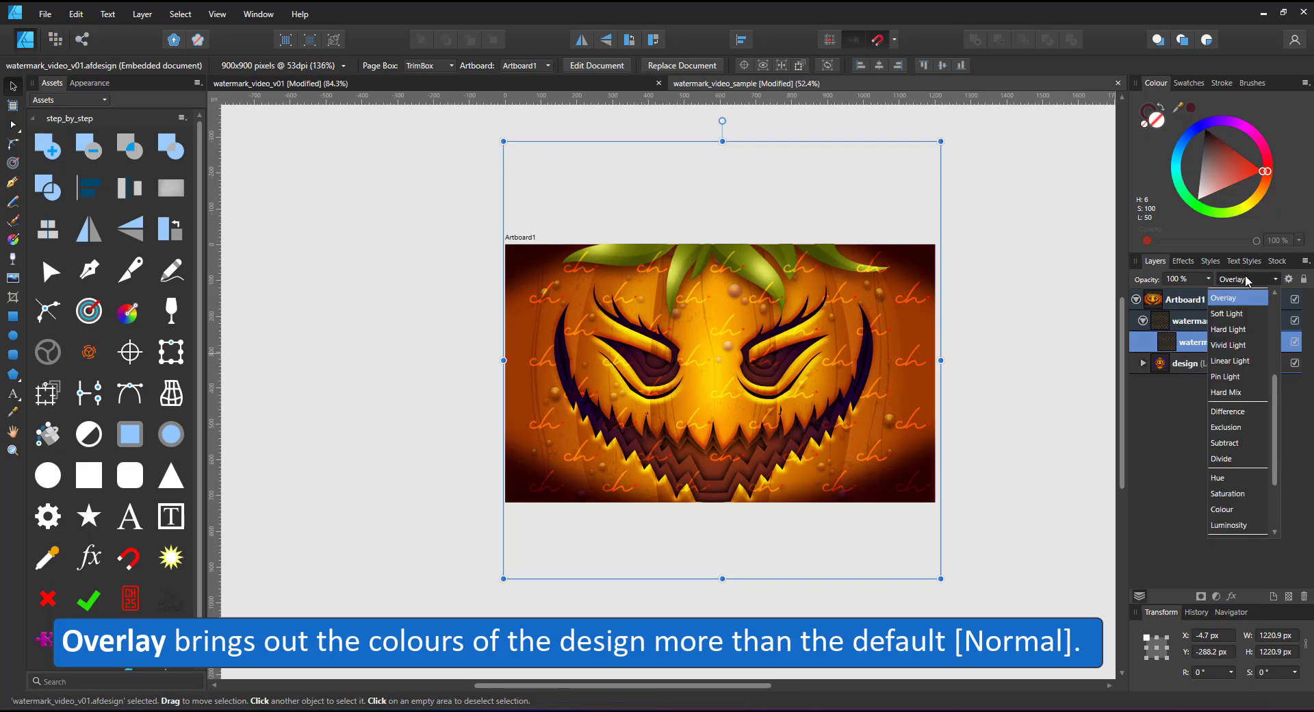
{"action": "scroll", "coordinate": [1226, 329], "scroll_direction": "up", "scroll_amount": 3}
{"action": "left_click", "coordinate": [1224, 314]}
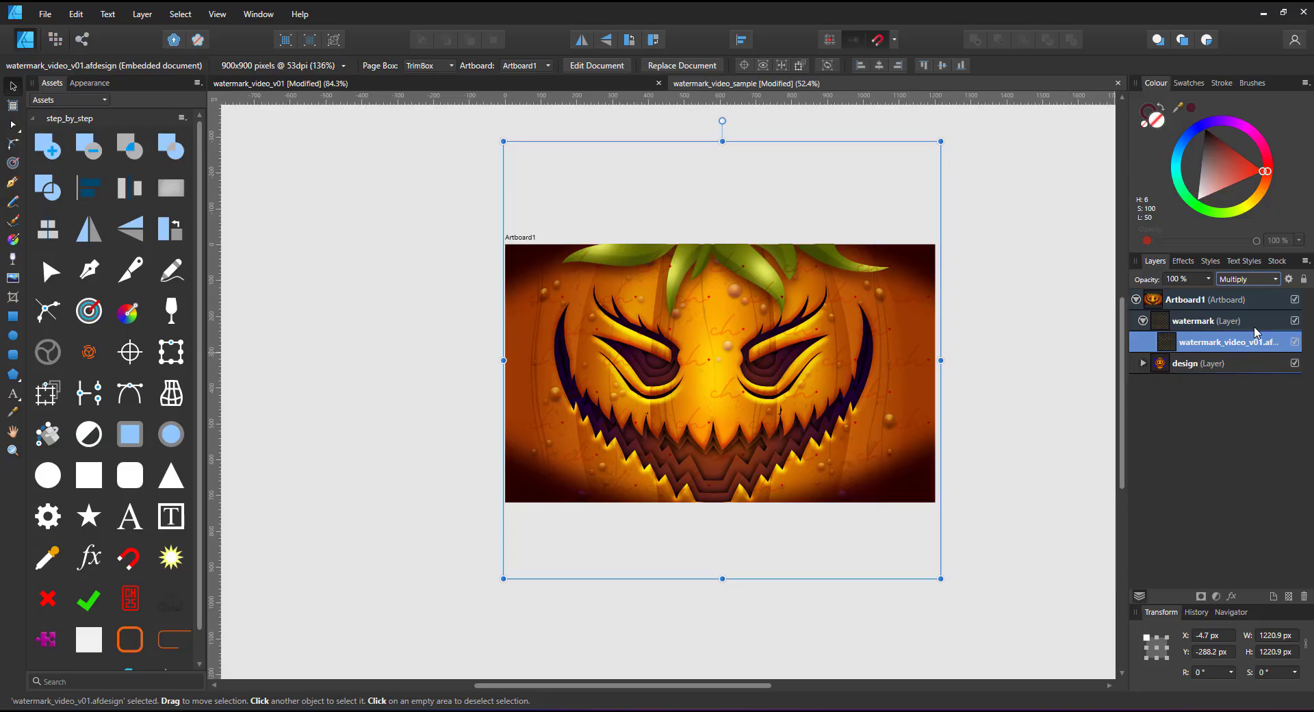
{"action": "left_click", "coordinate": [1264, 277]}
{"action": "left_click", "coordinate": [1232, 289]}
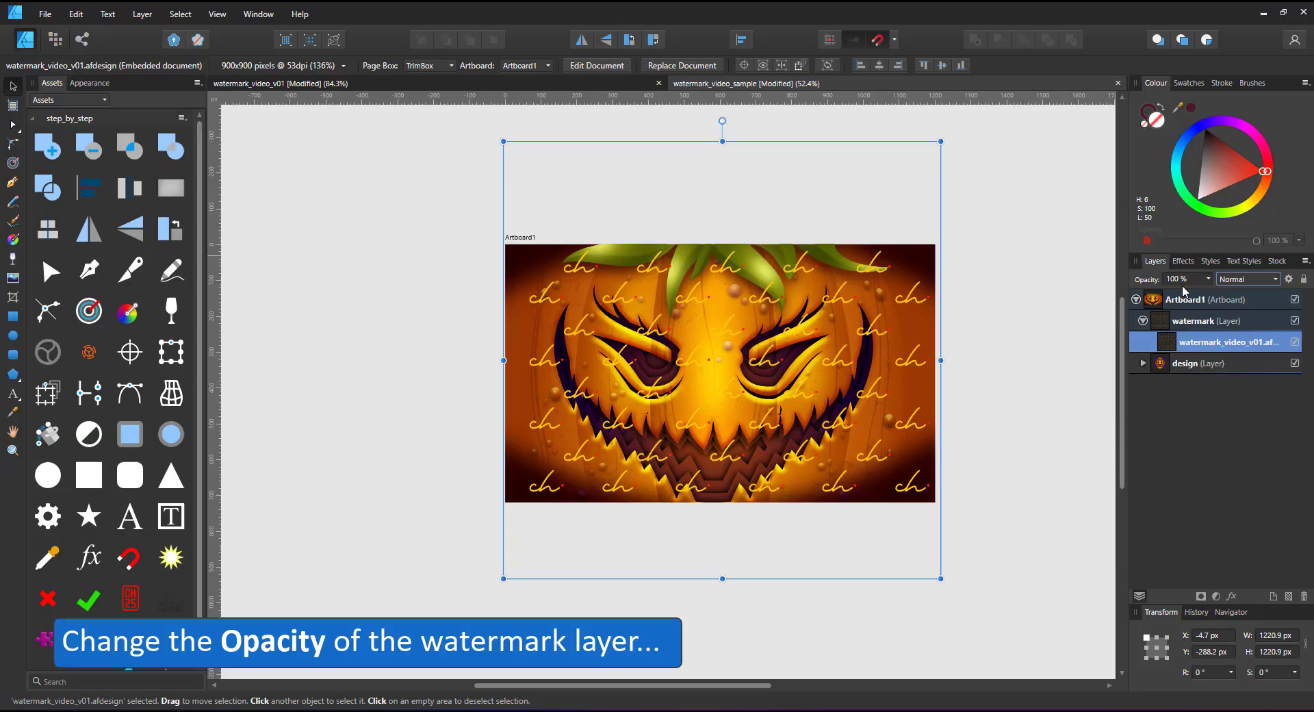
Reduce the embedded watermark's opacity to 35 %.
{"action": "left_click", "coordinate": [1208, 280]}
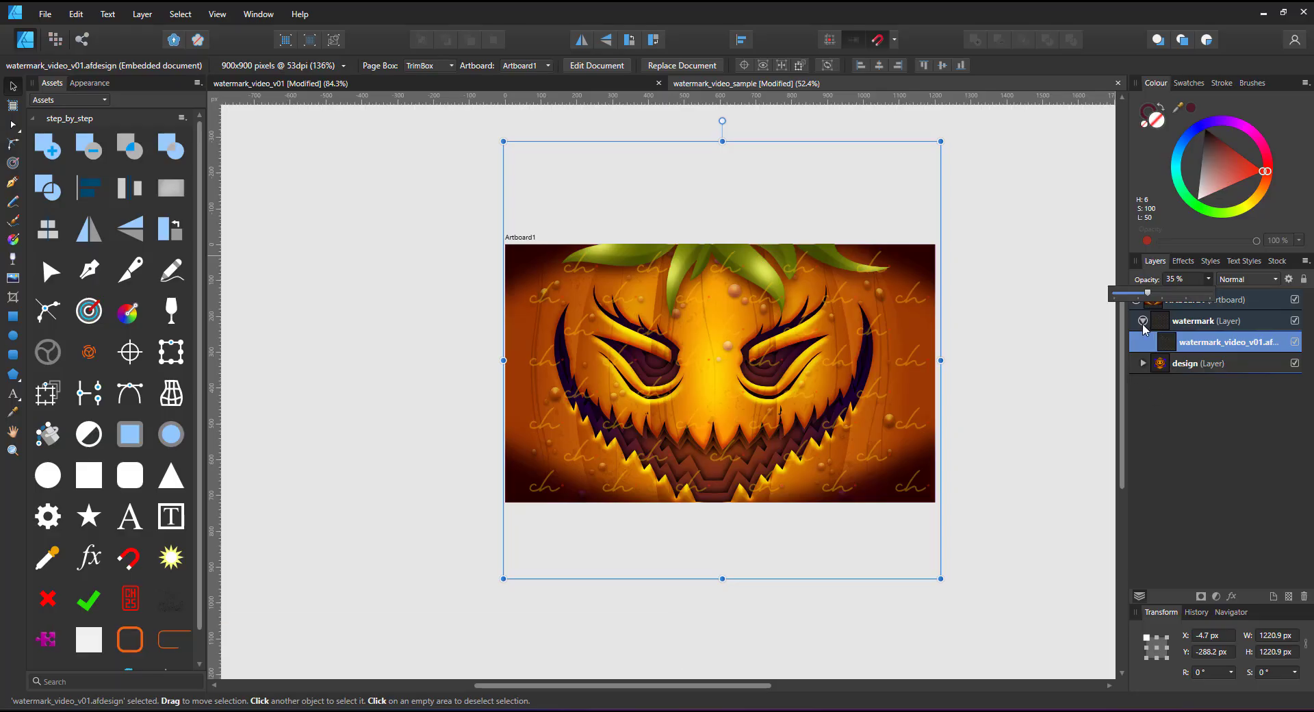
{"action": "left_click", "coordinate": [1114, 399]}
{"action": "left_click", "coordinate": [1194, 346]}
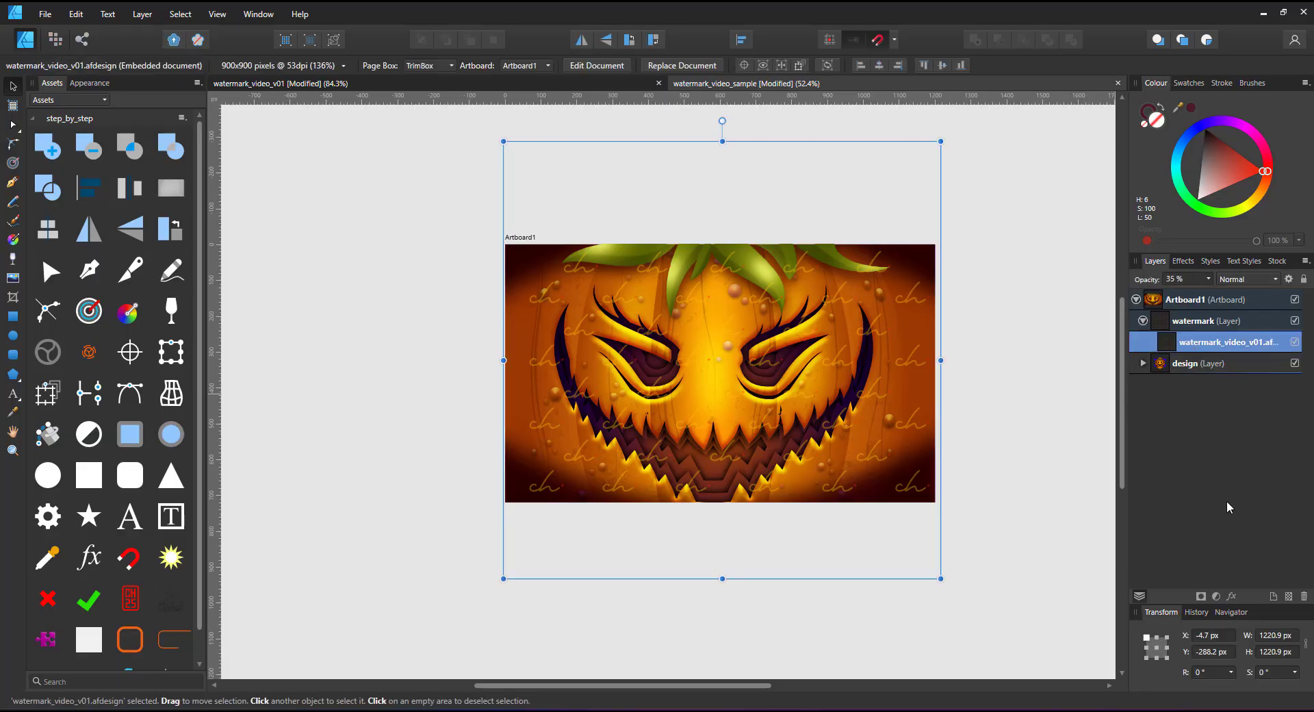
Add a Colour Overlay layer effect to the embedded watermark and set its colour to white.
{"action": "left_click", "coordinate": [1231, 595]}
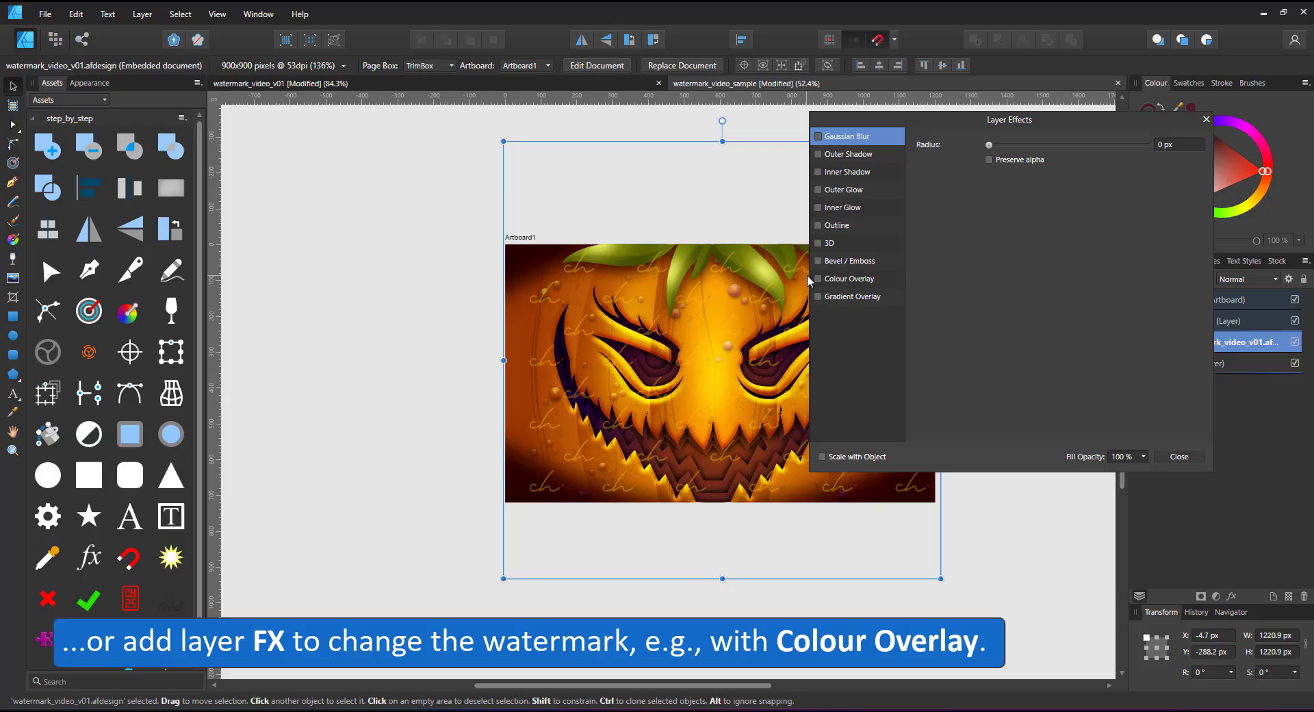
{"action": "left_click", "coordinate": [818, 278]}
{"action": "left_click", "coordinate": [841, 285]}
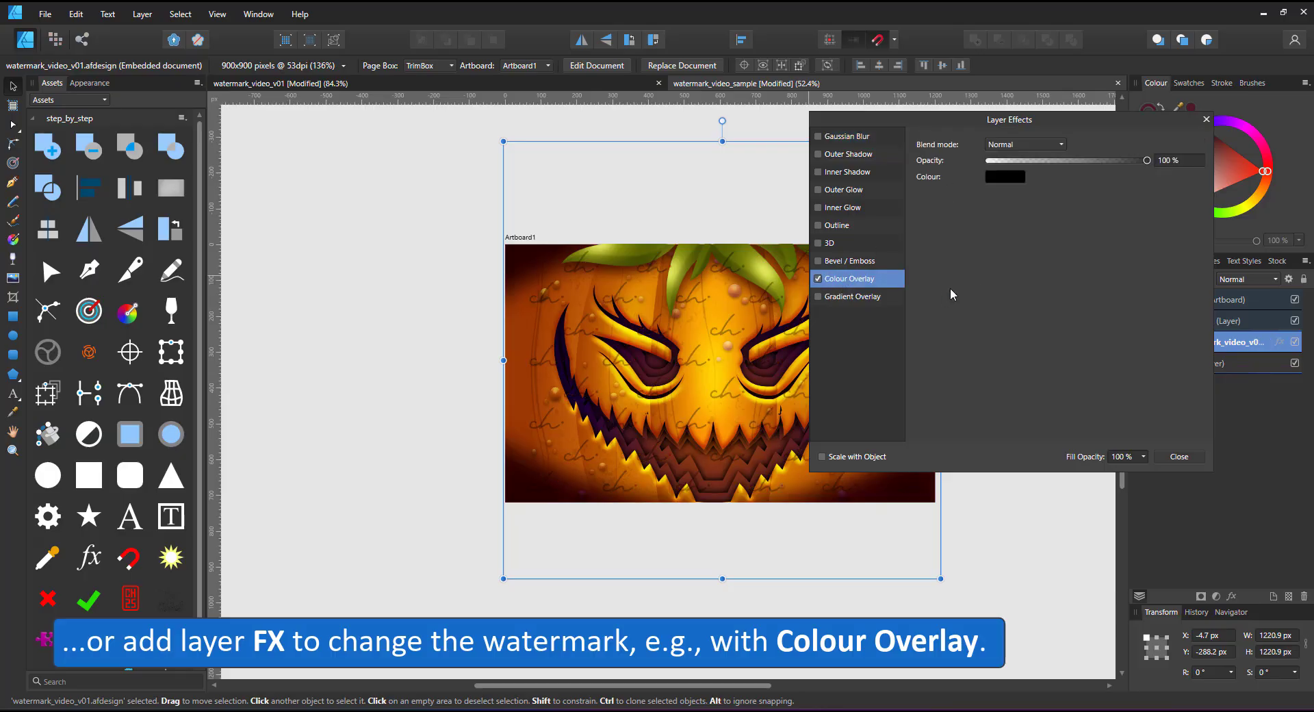
{"action": "left_click", "coordinate": [1003, 175]}
{"action": "left_click", "coordinate": [986, 301]}
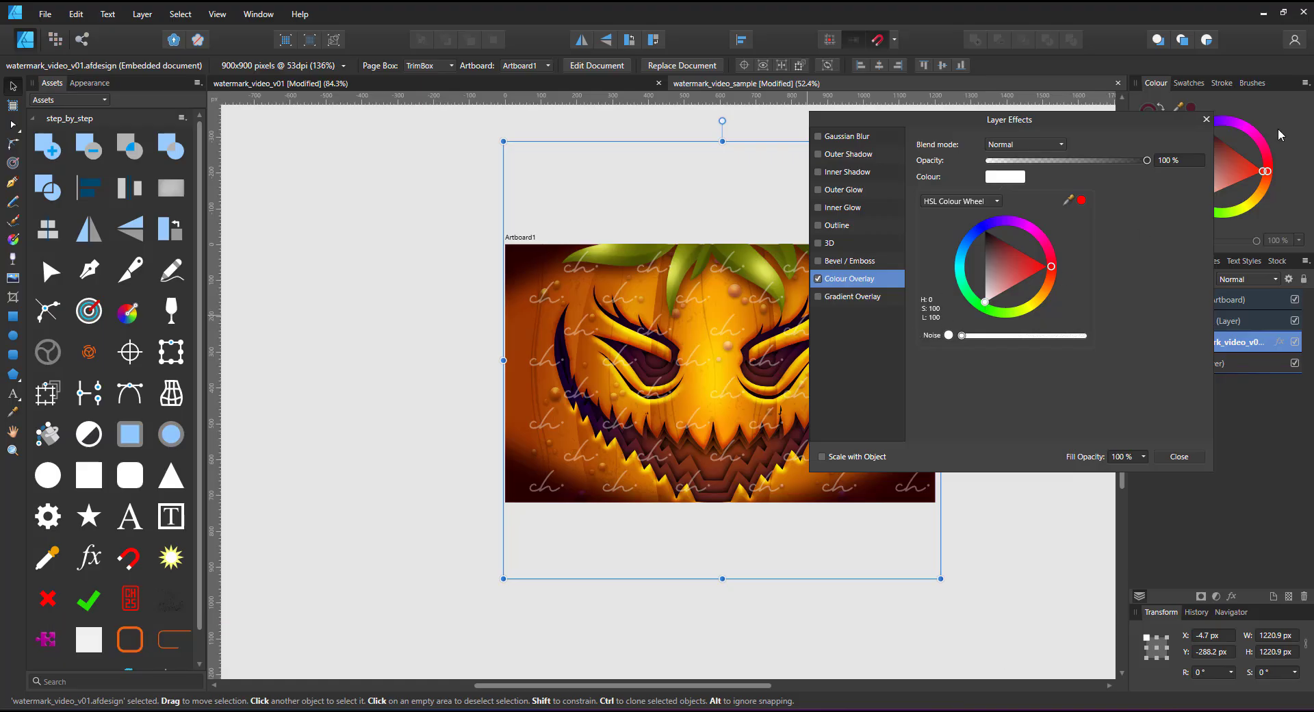
Close the layer effects, set the embedded watermark's blend mode to Overlay and try opacities of 50 % and 20 %.
{"action": "left_click", "coordinate": [1209, 120]}
{"action": "left_click", "coordinate": [1205, 120]}
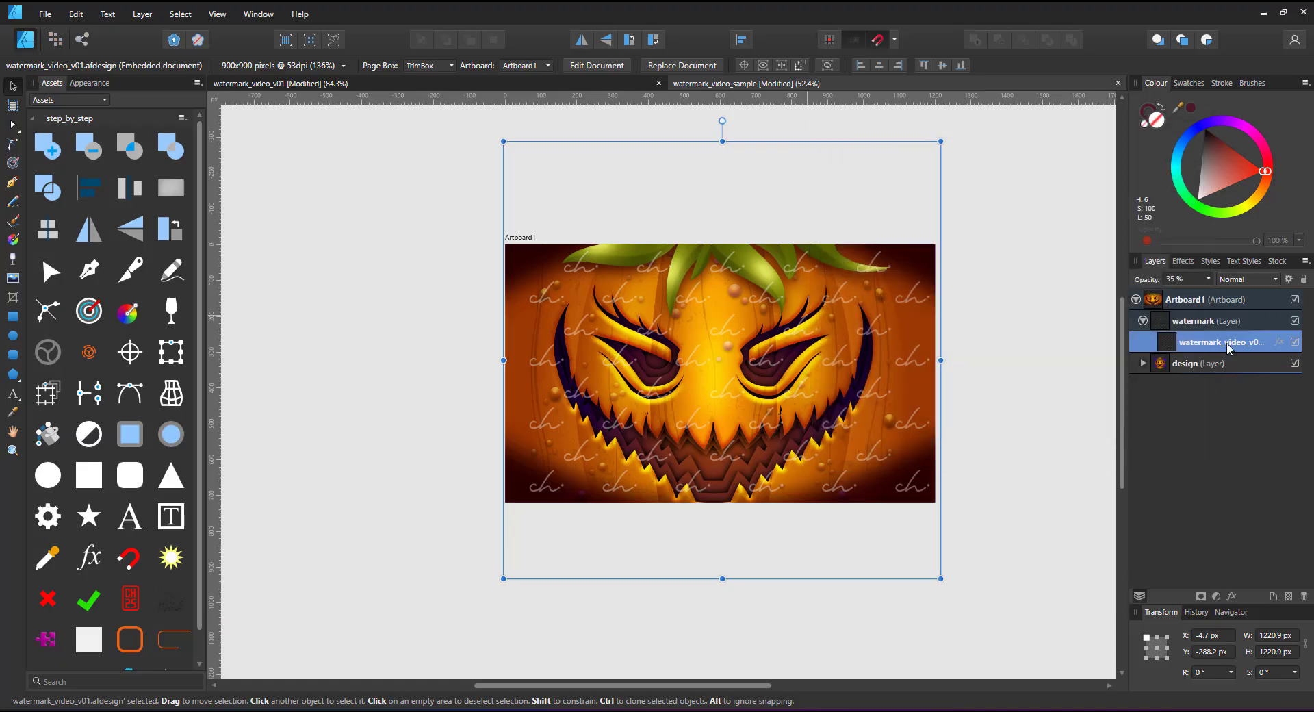
{"action": "left_click", "coordinate": [1258, 281]}
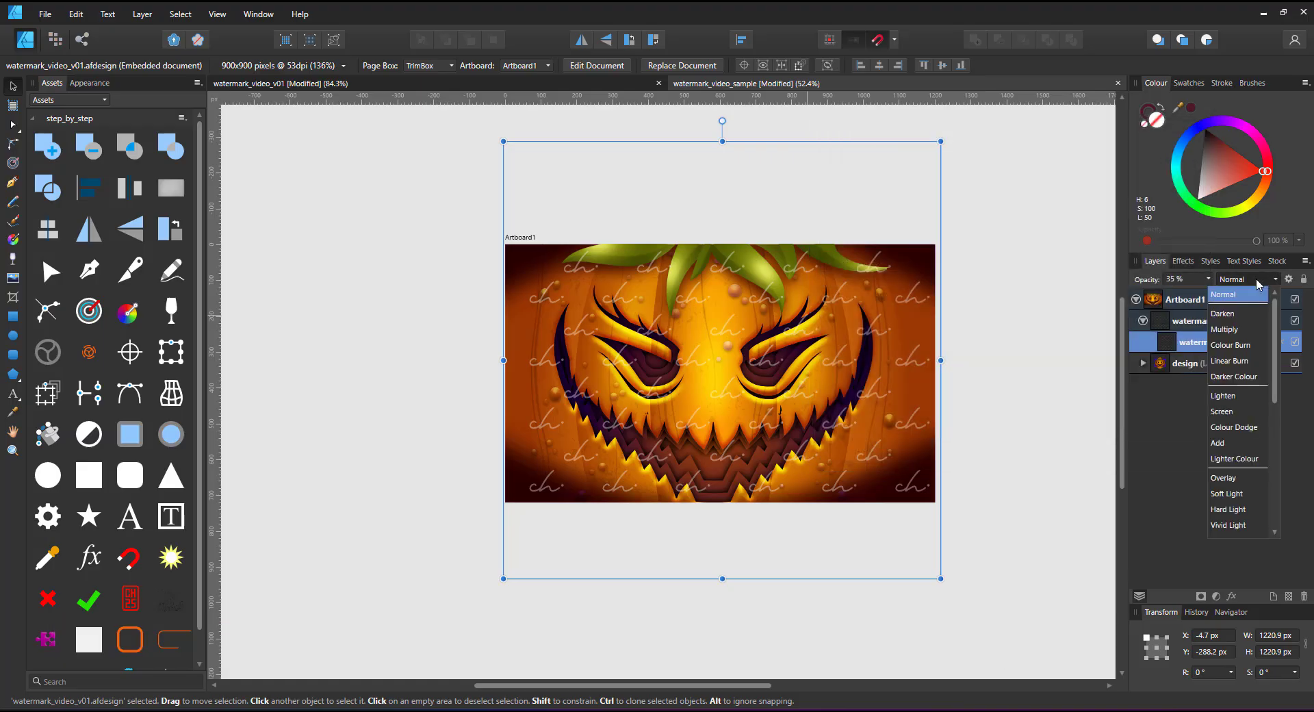
{"action": "left_click", "coordinate": [1225, 478]}
{"action": "key", "text": "5"}
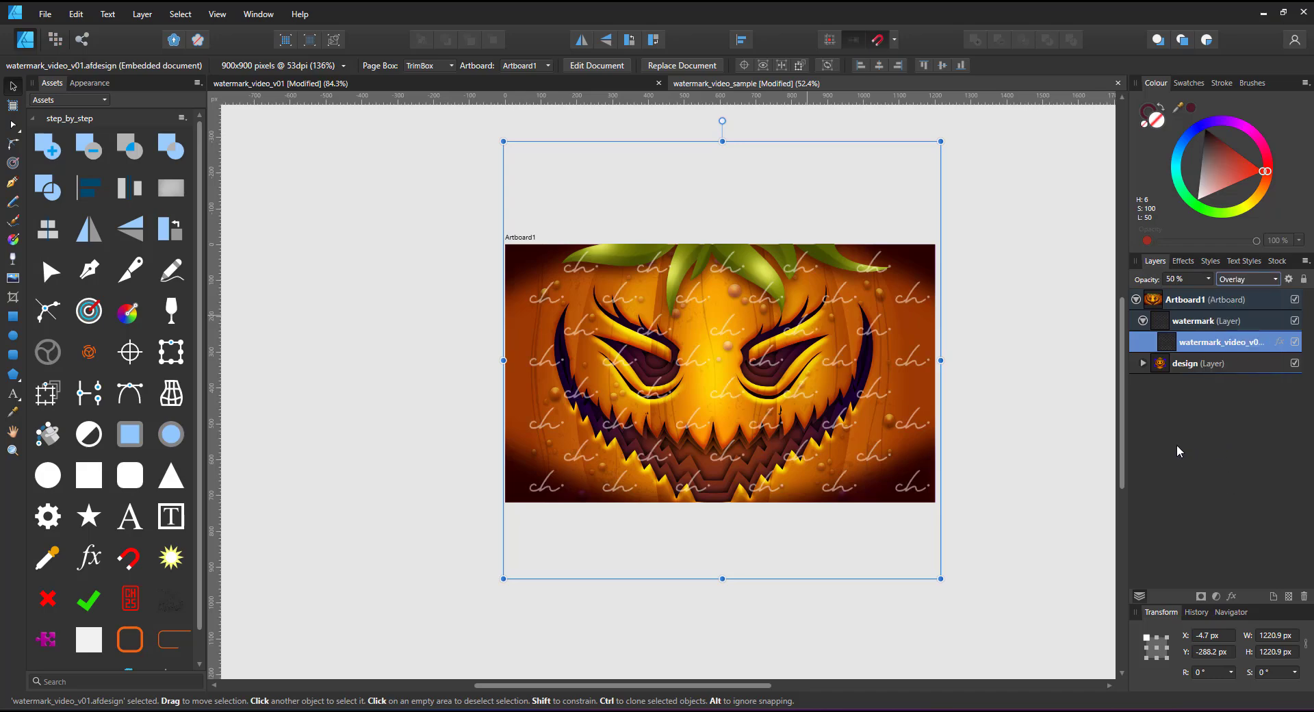
{"action": "key", "text": "2"}
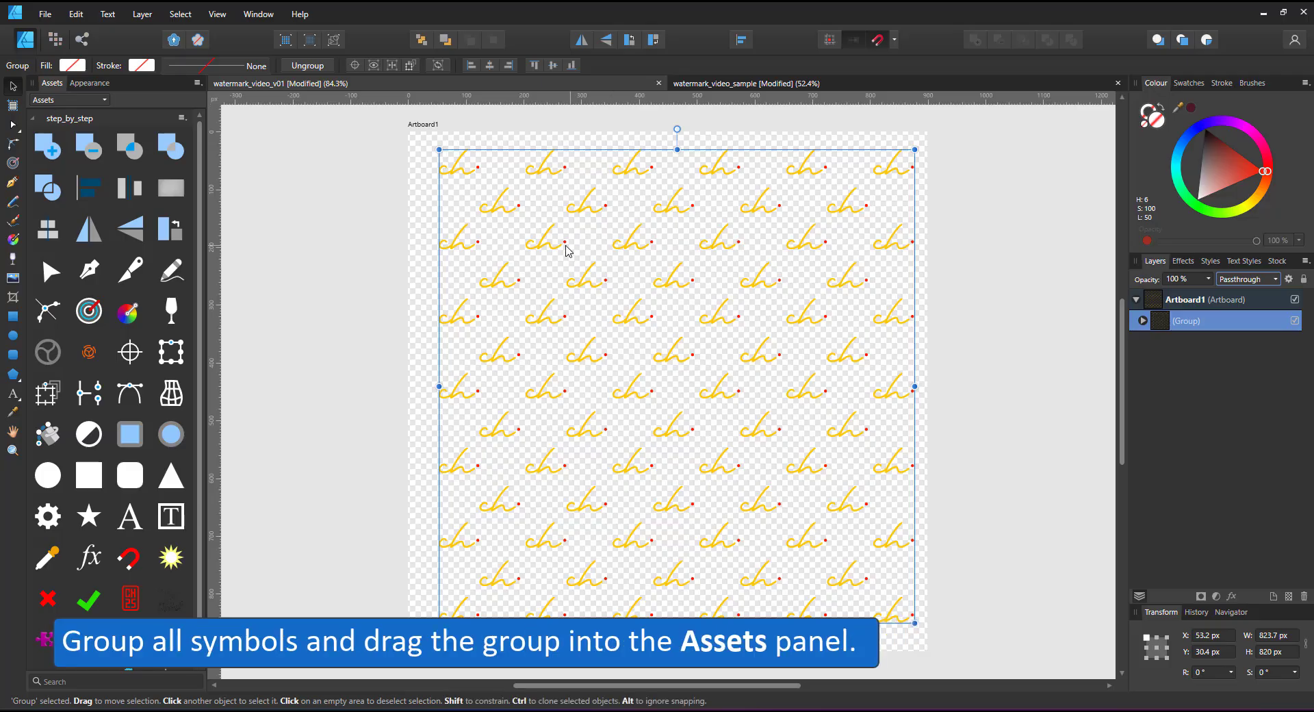
Add the grouped symbol pattern from watermark_video_v01 to the step_by_step assets.
{"action": "left_click_drag", "start_coordinate": [566, 246], "coordinate": [187, 568]}
{"action": "left_click_drag", "start_coordinate": [141, 606], "coordinate": [143, 604]}
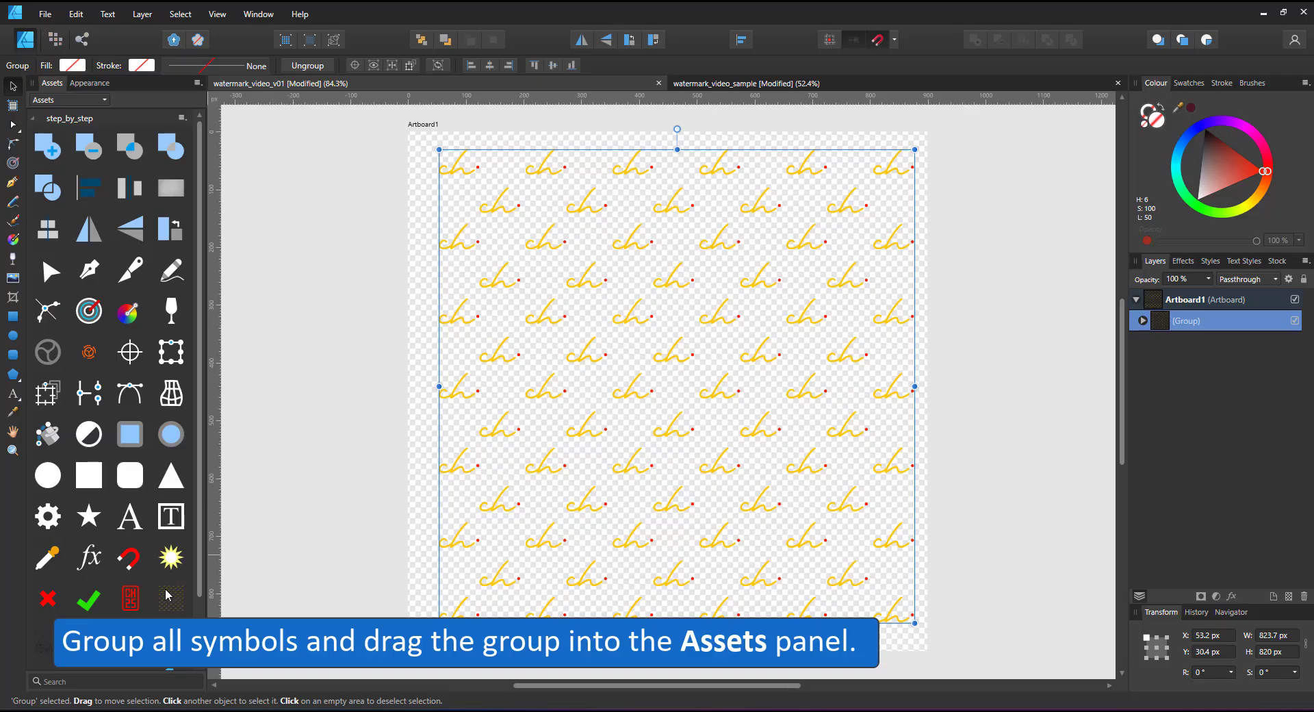
Place the pattern group in the watermark layer of watermark_video_sample and enlarge it to about 1159 × 1154 px over the pumpkin.
{"action": "key", "text": "ctrl+Tab"}
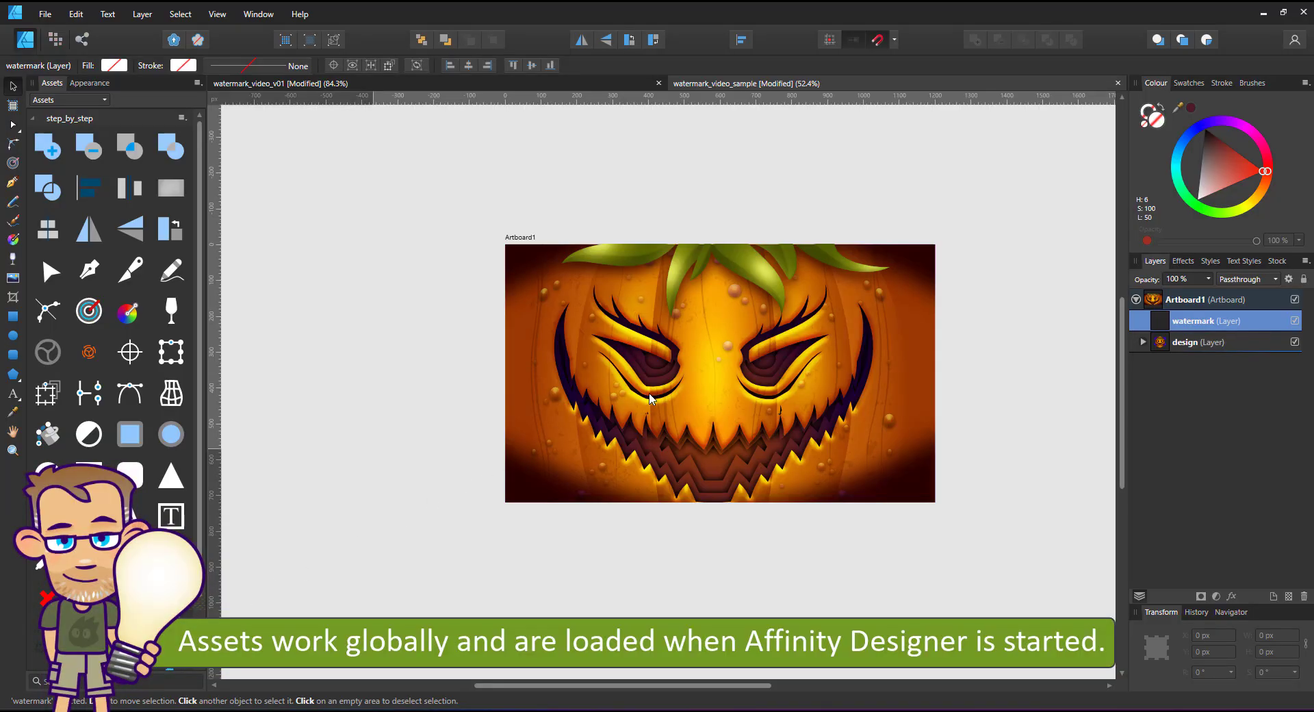
{"action": "key", "text": "ctrl+v"}
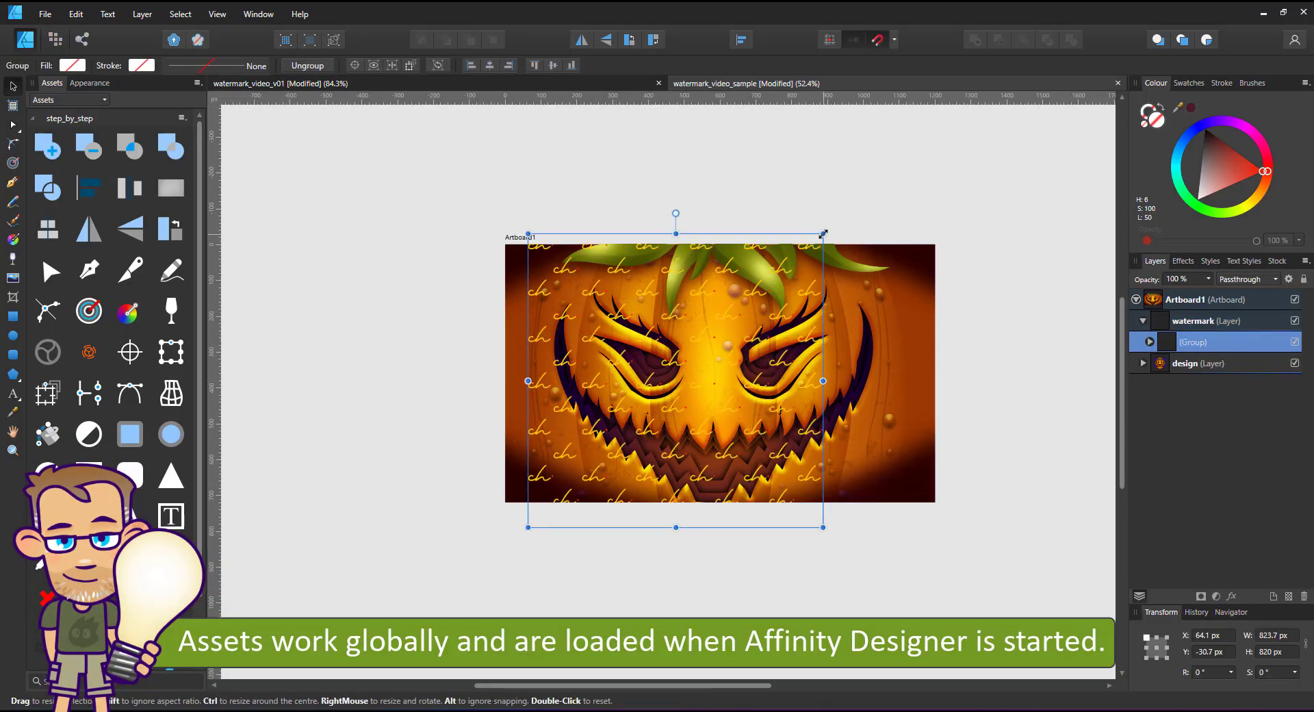
{"action": "left_click_drag", "start_coordinate": [823, 234], "coordinate": [921, 159]}
{"action": "left_click_drag", "start_coordinate": [817, 258], "coordinate": [855, 254]}
{"action": "left_click_drag", "start_coordinate": [947, 145], "coordinate": [927, 171]}
{"action": "left_click_drag", "start_coordinate": [844, 264], "coordinate": [852, 260]}
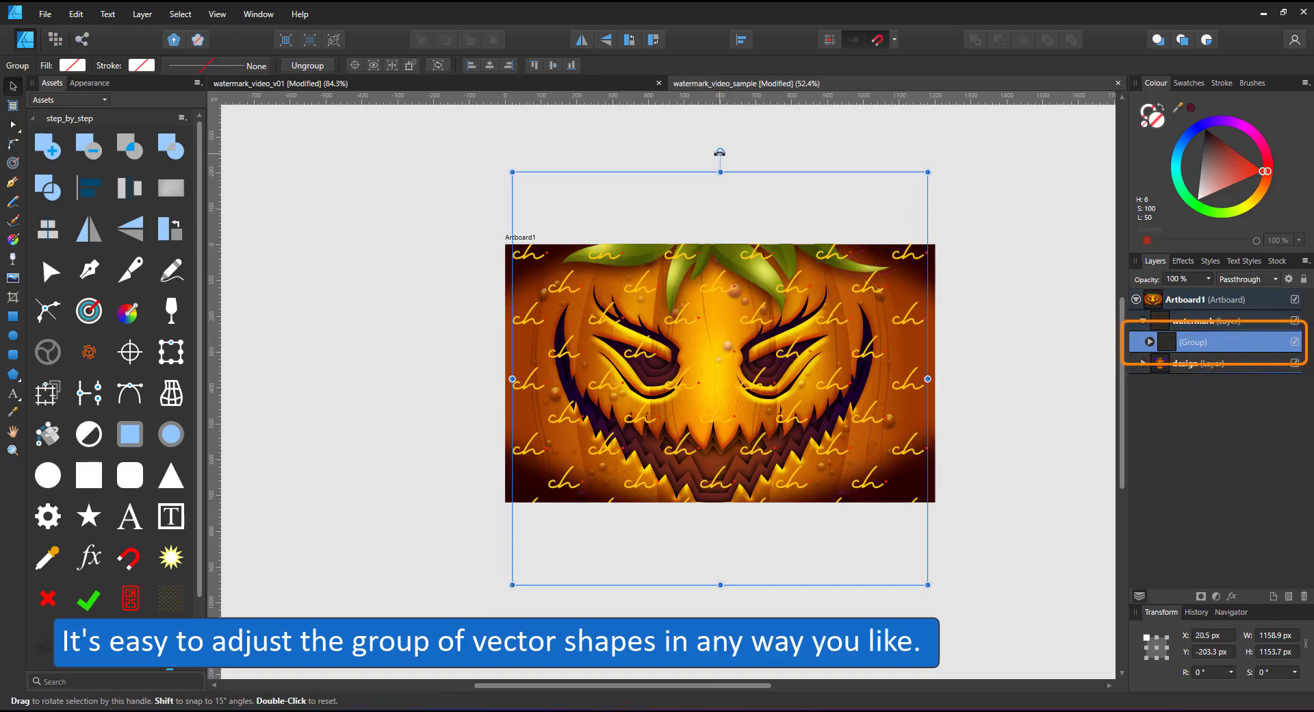
Try rotating the pattern group by about 16.4°, undo the rotation and delete the group from the watermark layer.
{"action": "left_click_drag", "start_coordinate": [720, 152], "coordinate": [662, 183]}
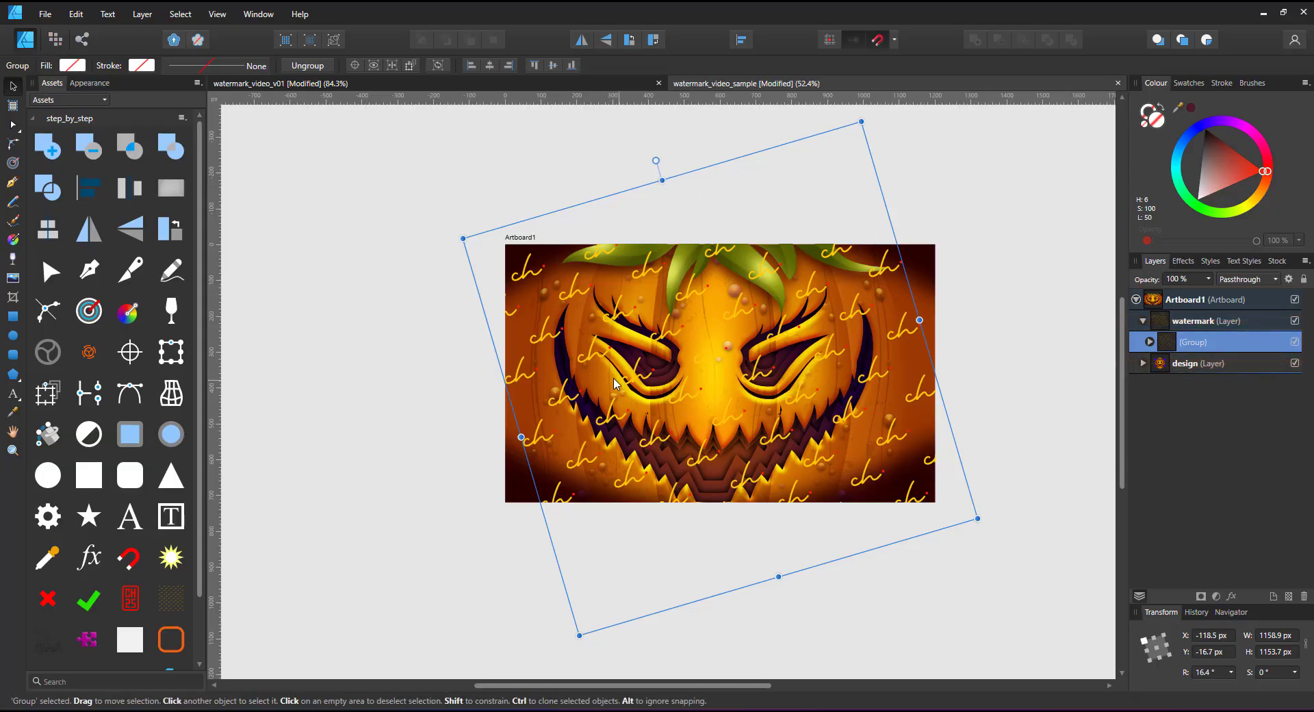
{"action": "key", "text": "ctrl+z"}
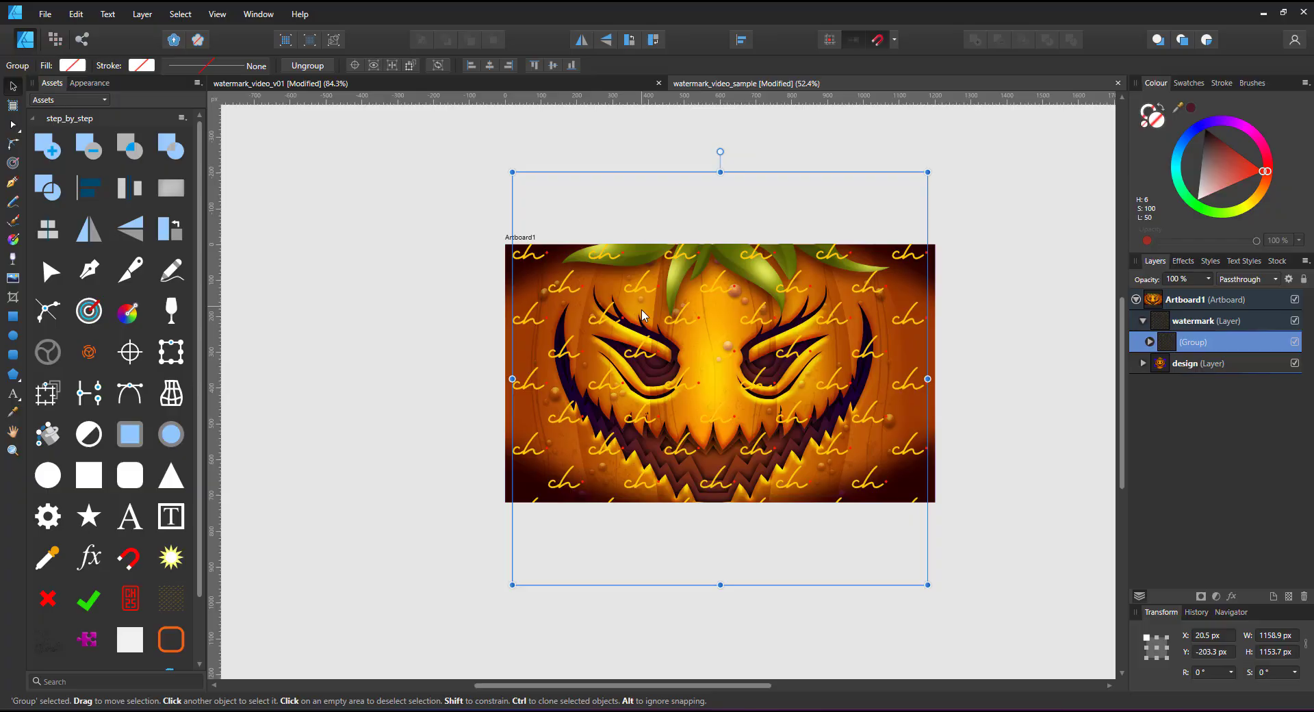
{"action": "key", "text": "Delete"}
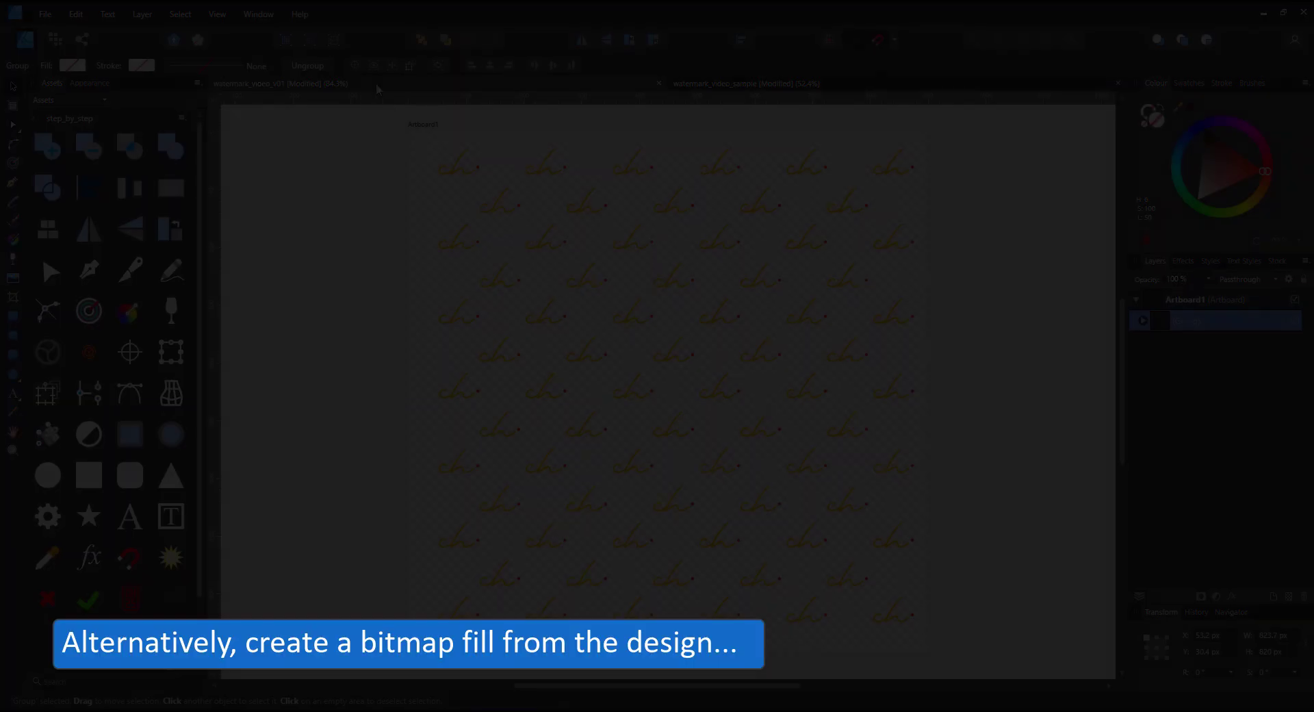
Duplicate the pattern artboard in watermark_video_v01 beside the original and resize the copy to 120 × 120 px.
{"action": "left_click", "coordinate": [414, 127]}
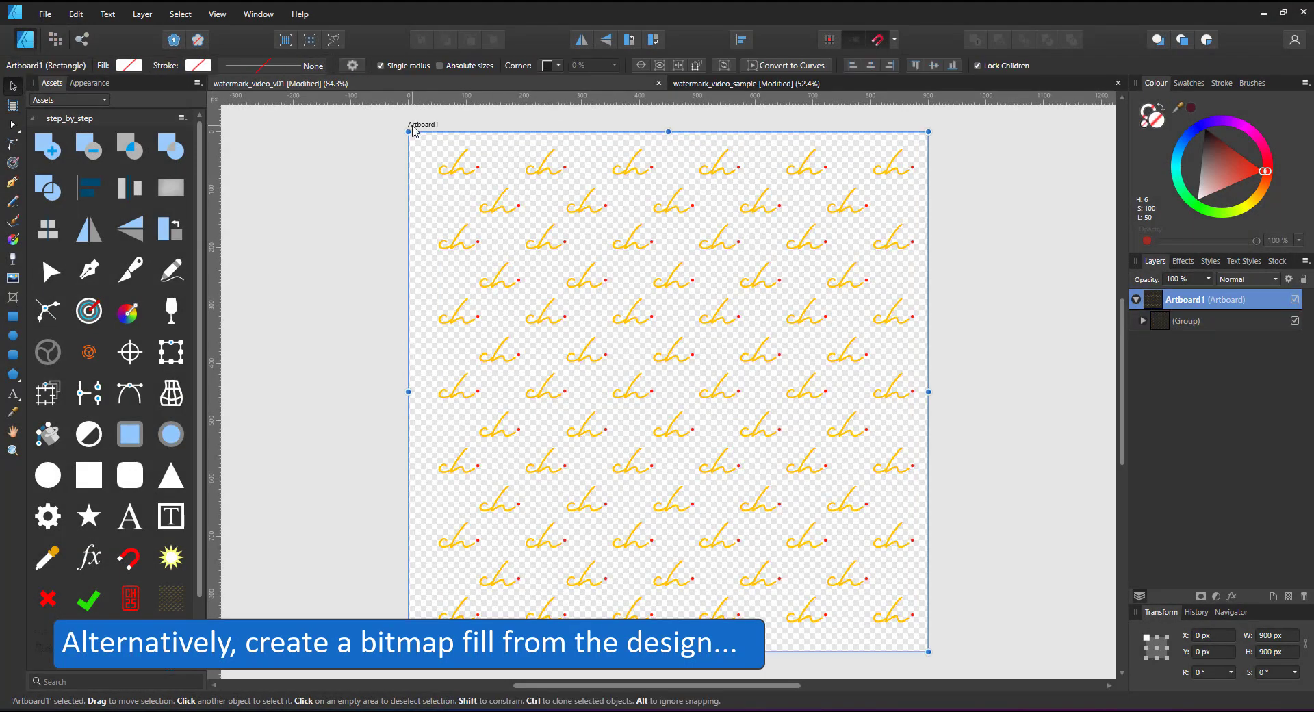
{"action": "left_click_drag", "start_coordinate": [414, 131], "coordinate": [943, 131]}
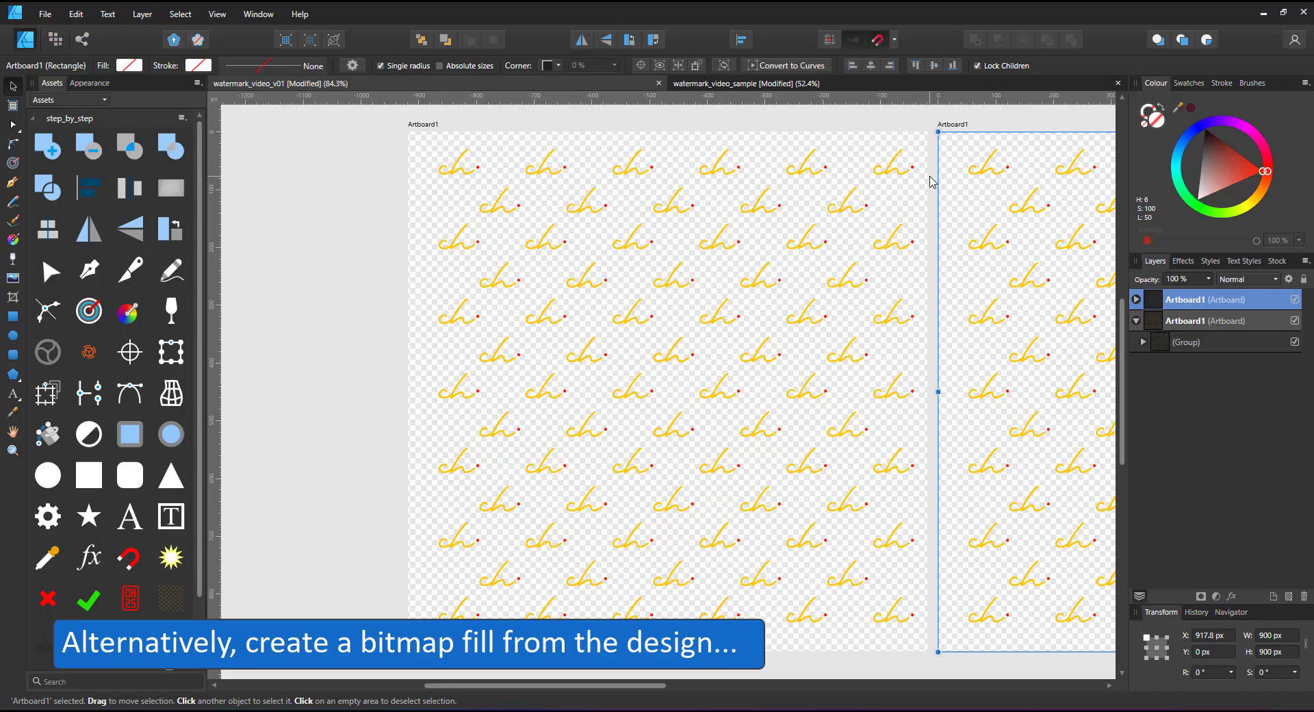
{"action": "left_click", "coordinate": [1284, 631]}
{"action": "type", "text": "120"}
{"action": "key", "text": "Tab"}
{"action": "type", "text": "120"}
{"action": "key", "text": "Return"}
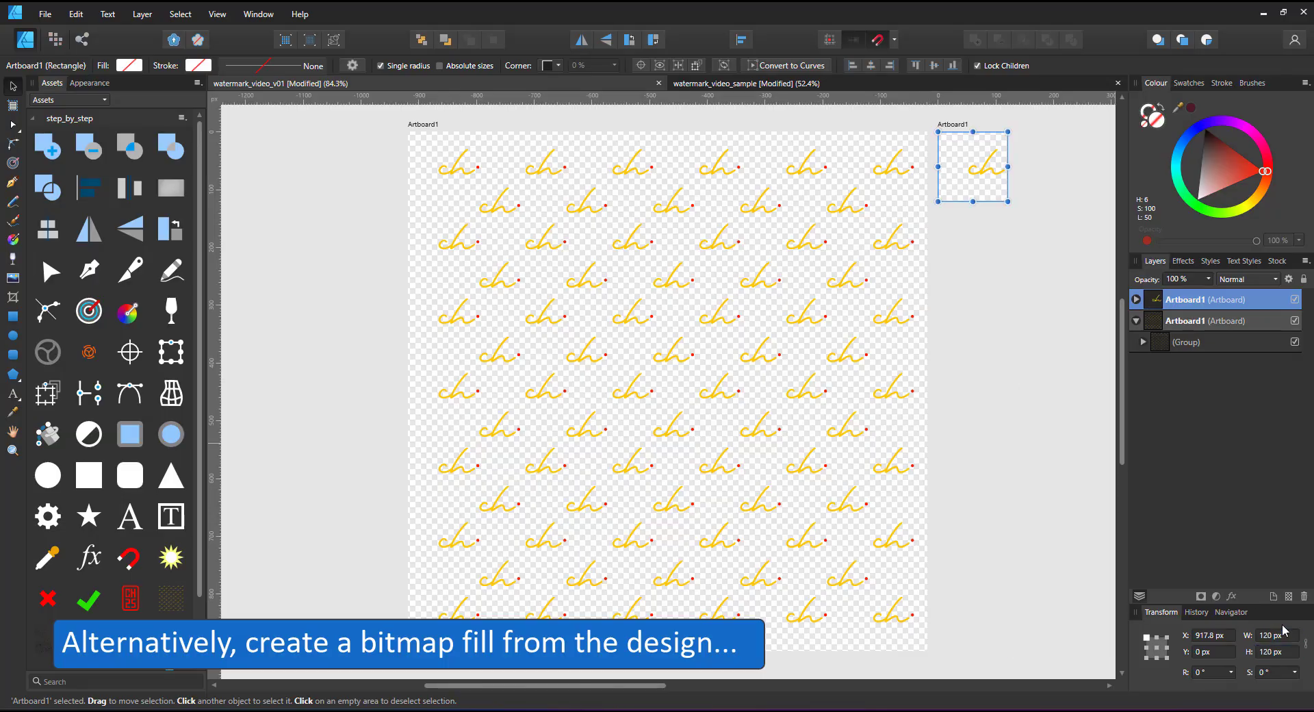
Delete the symbol pattern group from the small artboard, leaving the artboard empty.
{"action": "left_click_drag", "start_coordinate": [995, 154], "coordinate": [787, 260]}
{"action": "scroll", "coordinate": [786, 263], "scroll_direction": "up", "scroll_amount": 6}
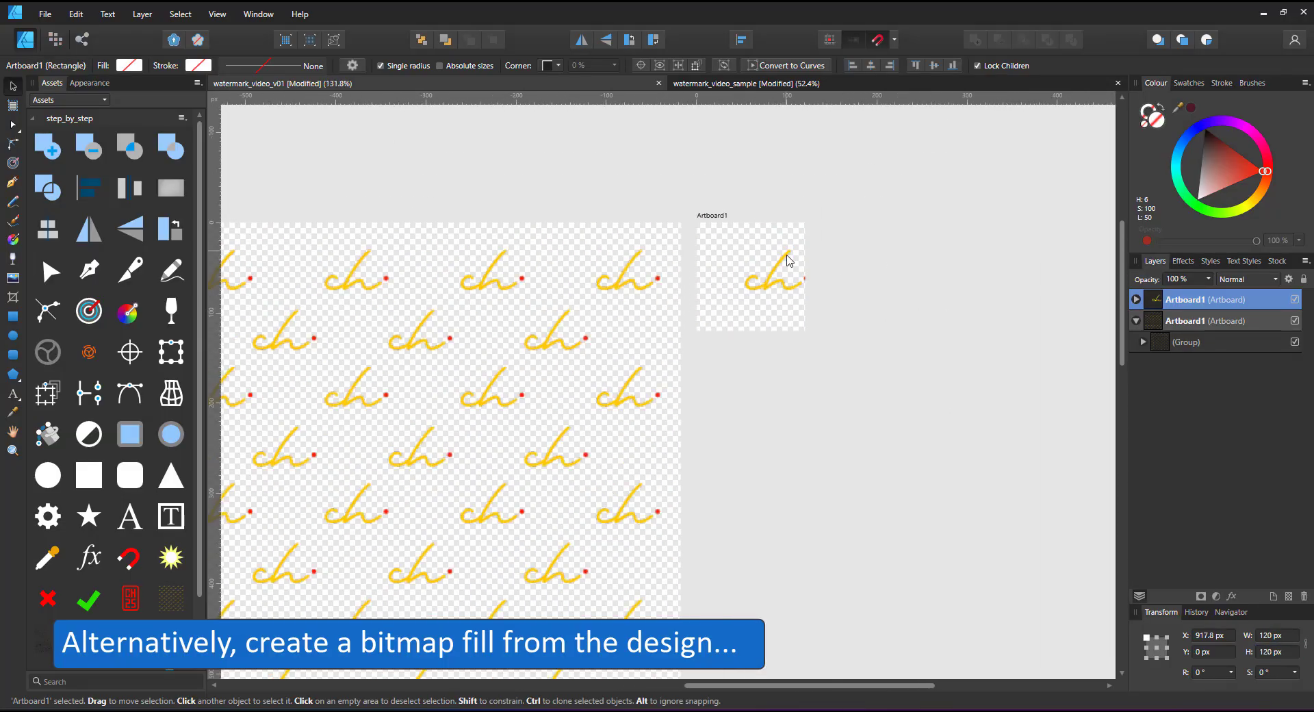
{"action": "left_click", "coordinate": [770, 307]}
{"action": "key", "text": "Delete"}
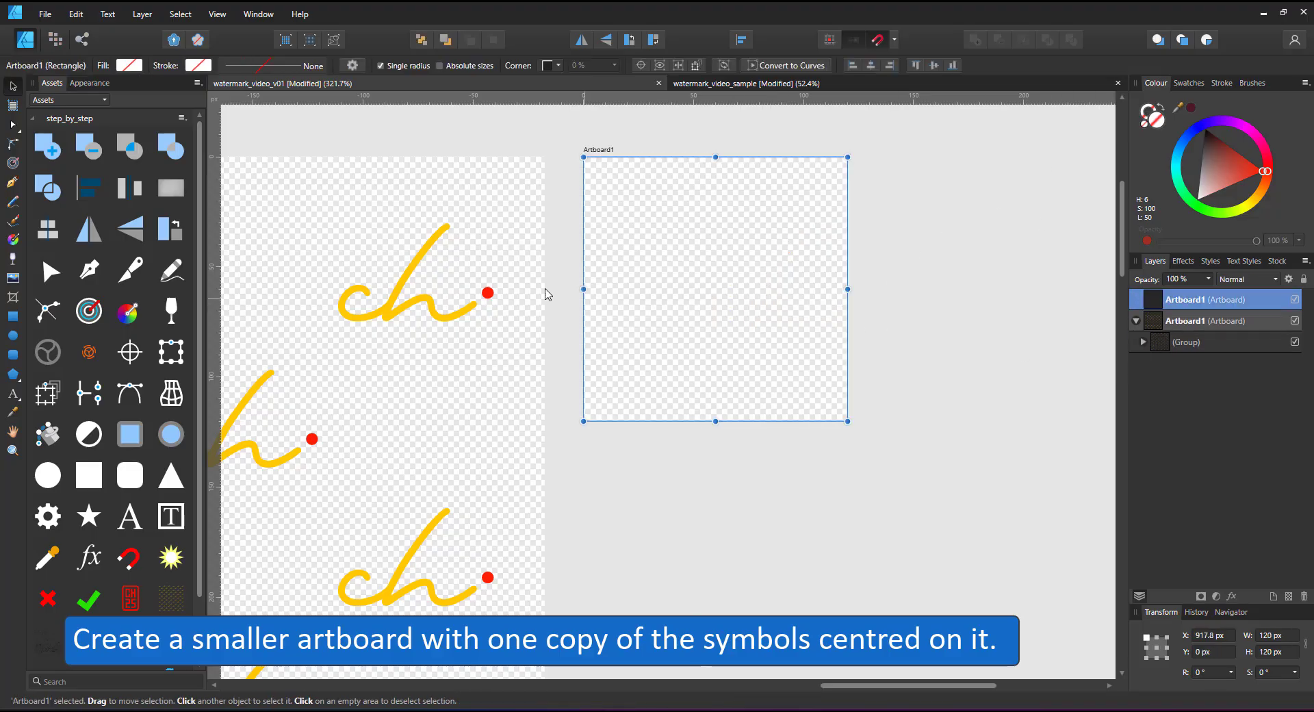
Copy a single ch symbol from the large pattern artboard and centre it on the small artboard.
{"action": "left_click", "coordinate": [475, 300]}
{"action": "double_click", "coordinate": [453, 318]}
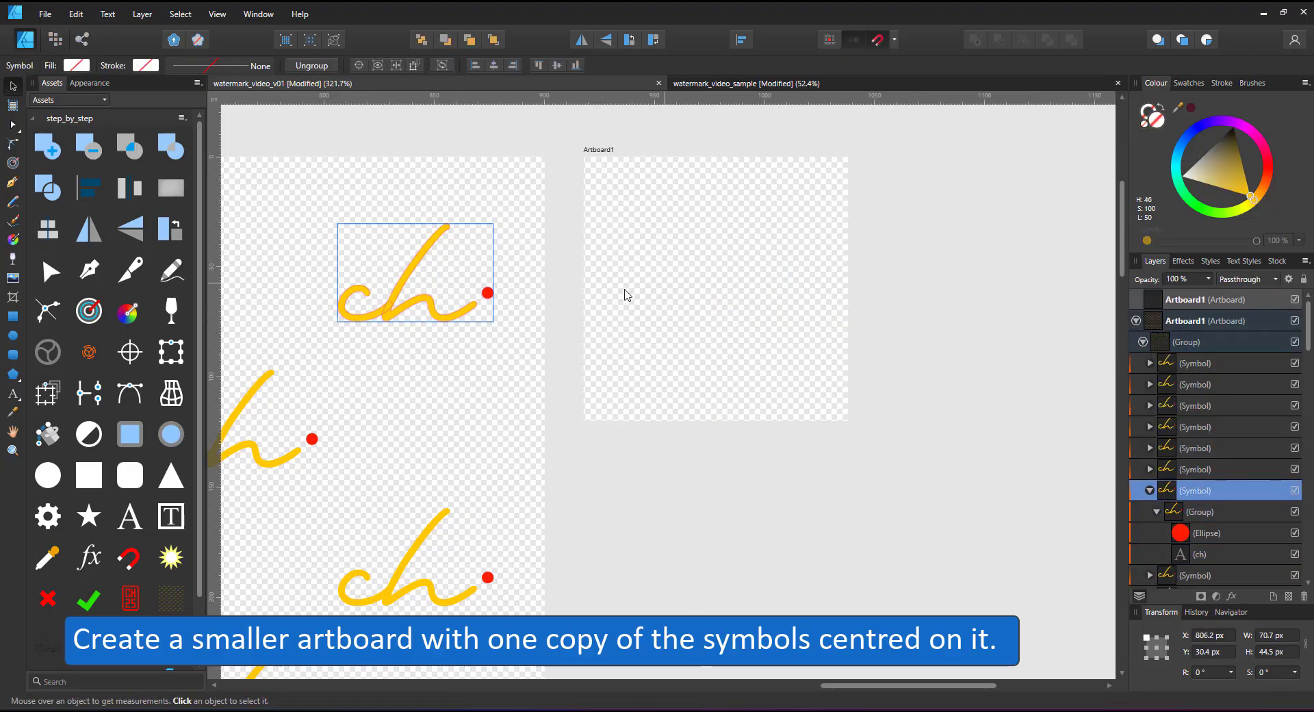
{"action": "left_click", "coordinate": [683, 262]}
{"action": "key", "text": "ctrl+v"}
{"action": "left_click_drag", "start_coordinate": [705, 284], "coordinate": [702, 327]}
{"action": "left_click", "coordinate": [603, 149]}
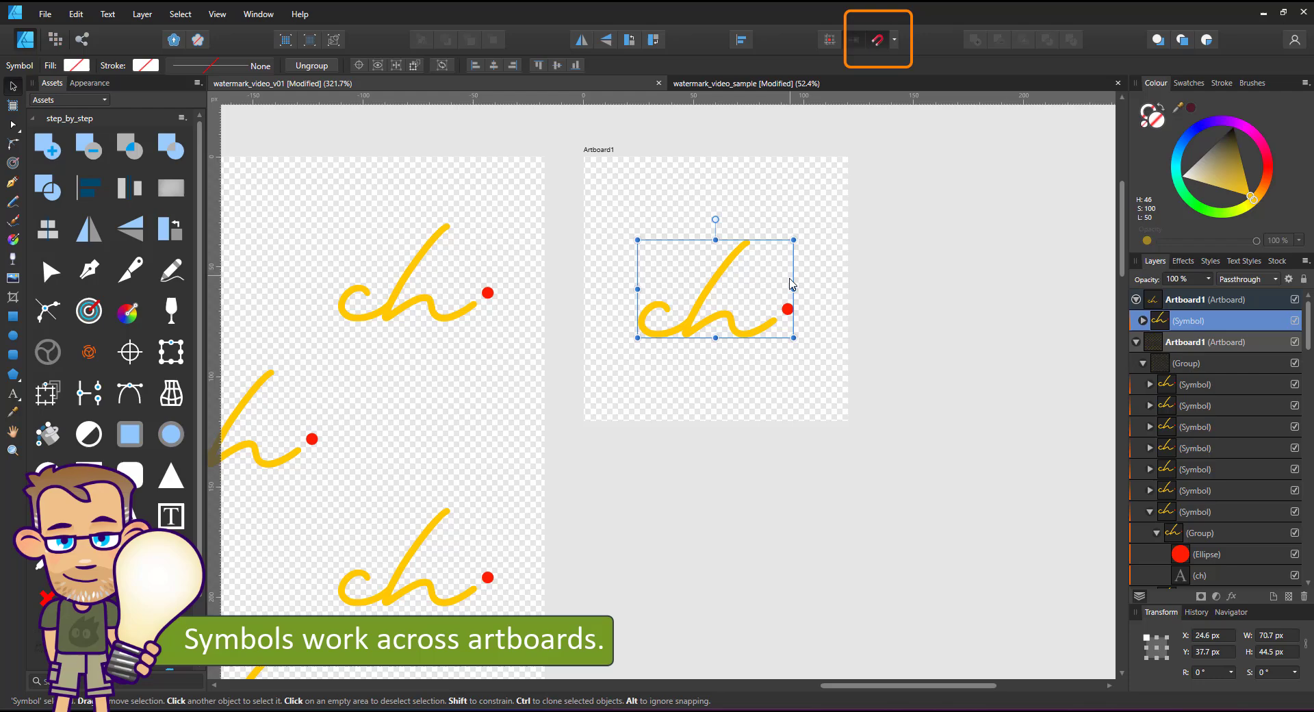
Try recolouring the symbol's red dot to green on the small artboard, and undo the colour change.
{"action": "double_click", "coordinate": [787, 307]}
{"action": "left_click", "coordinate": [1198, 203]}
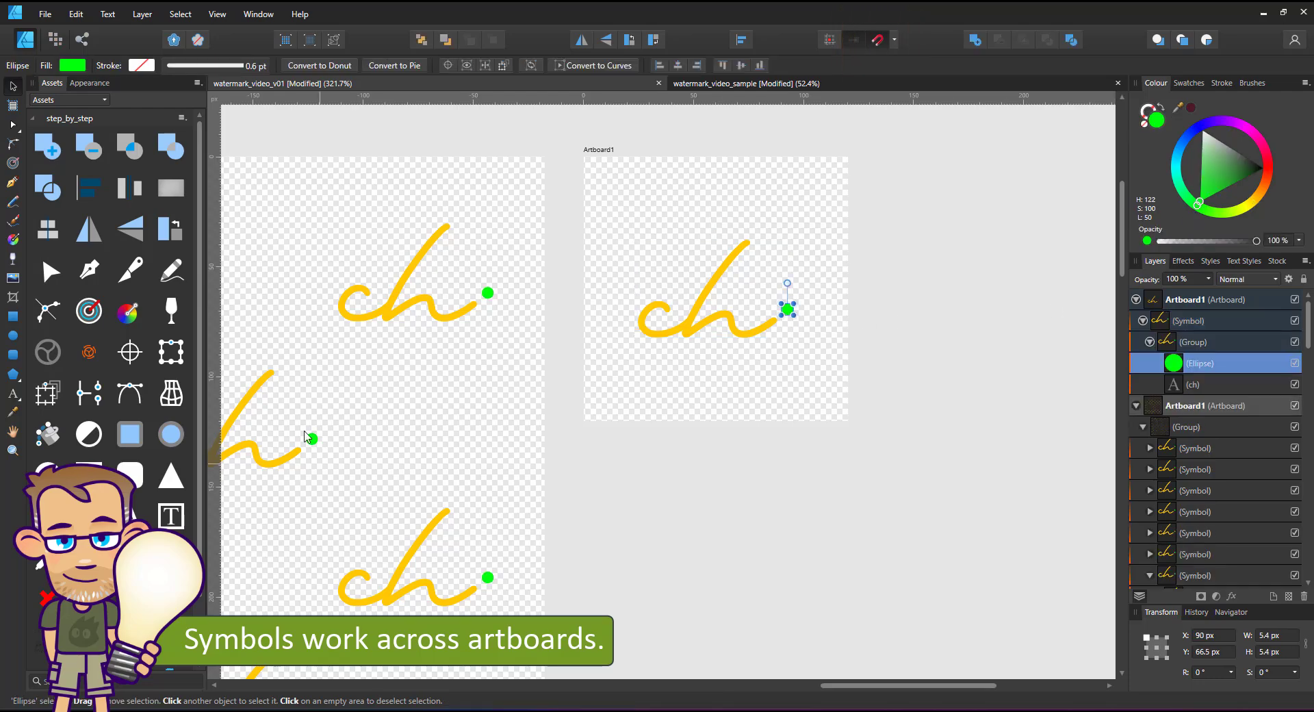
{"action": "key", "text": "ctrl+z"}
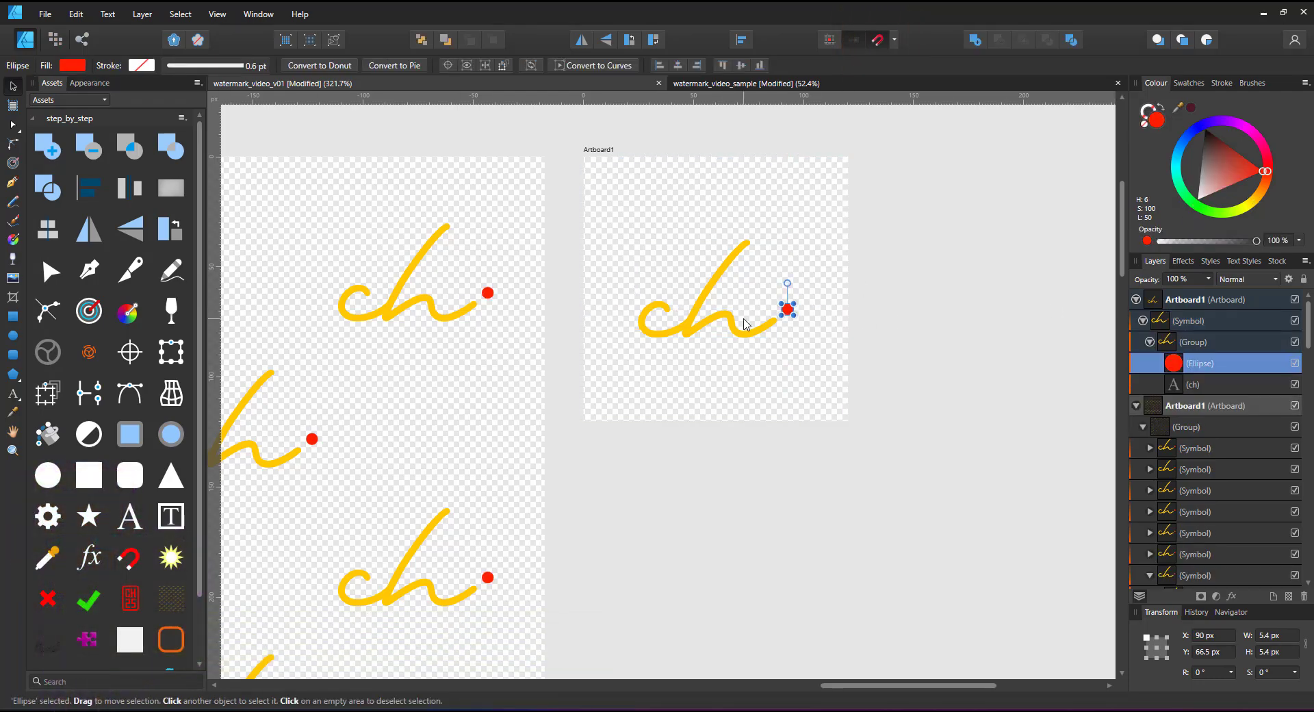
Duplicate the centred symbol to all four corners of the small artboard, aligning each copy's centre with the corner.
{"action": "left_click", "coordinate": [656, 301]}
{"action": "mouse_move", "coordinate": [709, 319]}
{"action": "left_mouse_down"}
{"action": "mouse_move", "coordinate": [839, 178]}
{"action": "mouse_move", "coordinate": [572, 179]}
{"action": "left_mouse_up"}
{"action": "left_click", "coordinate": [803, 195], "text": "shift"}
{"action": "left_click_drag", "start_coordinate": [802, 195], "coordinate": [825, 252]}
{"action": "mouse_move", "coordinate": [618, 213]}
{"action": "left_mouse_down"}
{"action": "mouse_move", "coordinate": [618, 420]}
{"action": "mouse_move", "coordinate": [594, 422]}
{"action": "mouse_move", "coordinate": [595, 398]}
{"action": "left_mouse_up"}
{"action": "left_click", "coordinate": [594, 422]}
{"action": "left_click_drag", "start_coordinate": [837, 412], "coordinate": [833, 425]}
{"action": "left_click", "coordinate": [595, 401]}
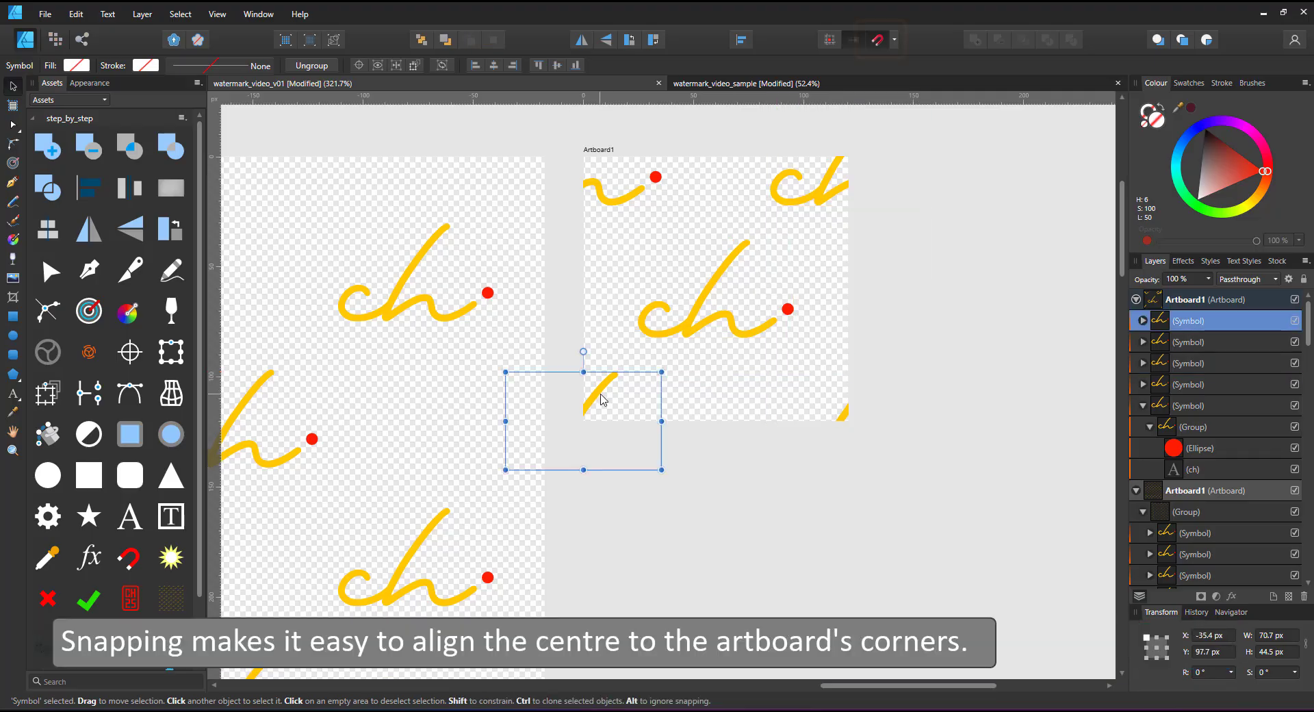
Export the small tile artboard as a PNG at 500 × 500 px.
{"action": "left_click", "coordinate": [618, 159]}
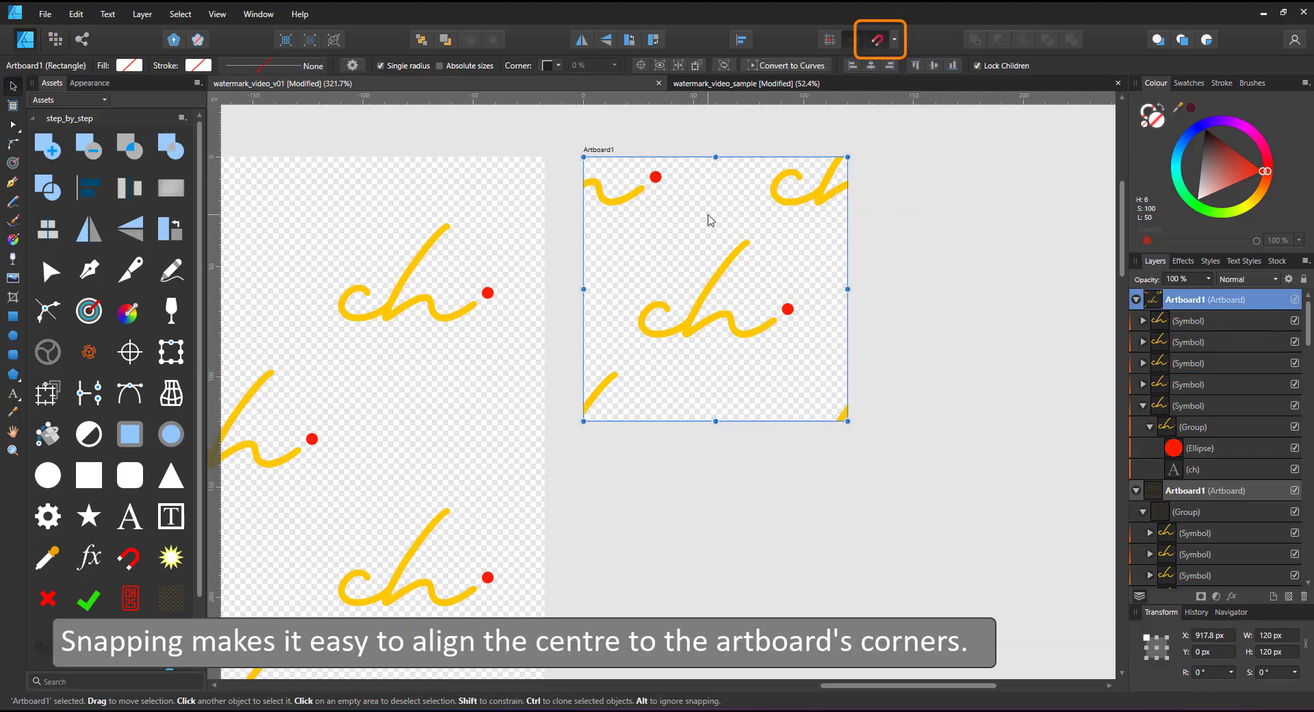
{"action": "key", "text": "ctrl+alt+shift+w"}
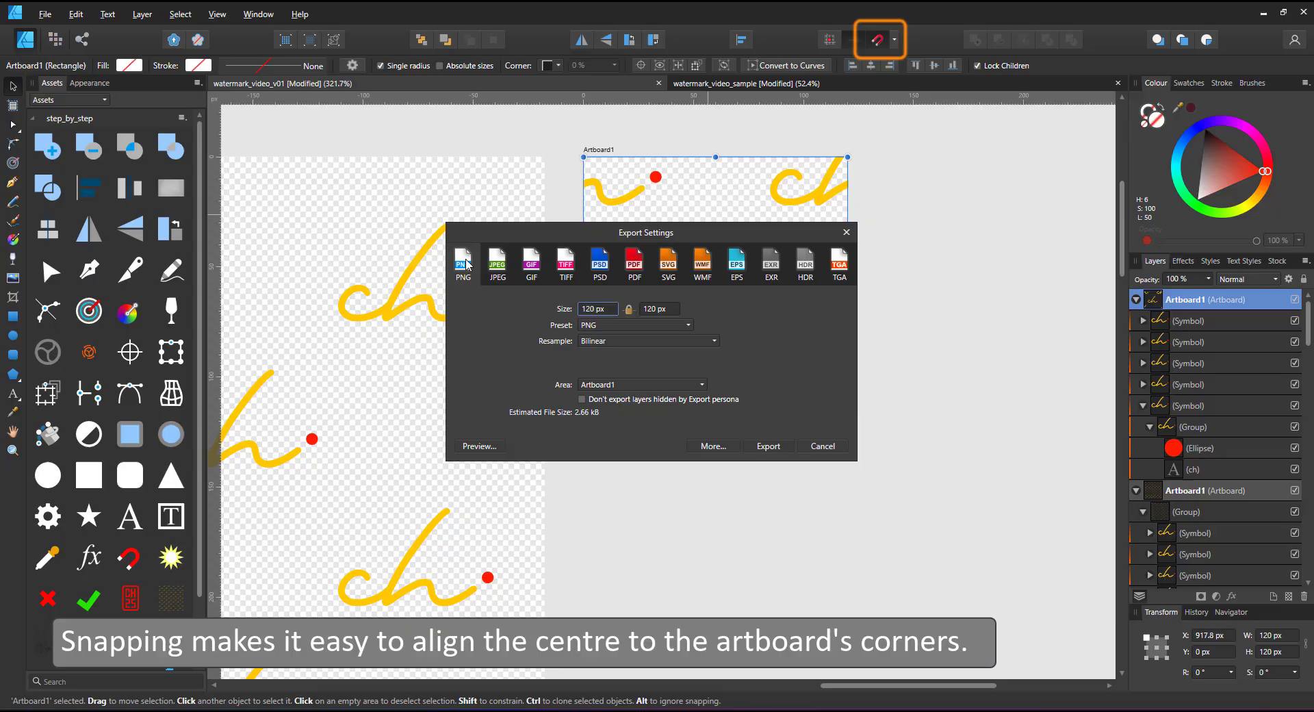
{"action": "key", "text": "BackSpace"}
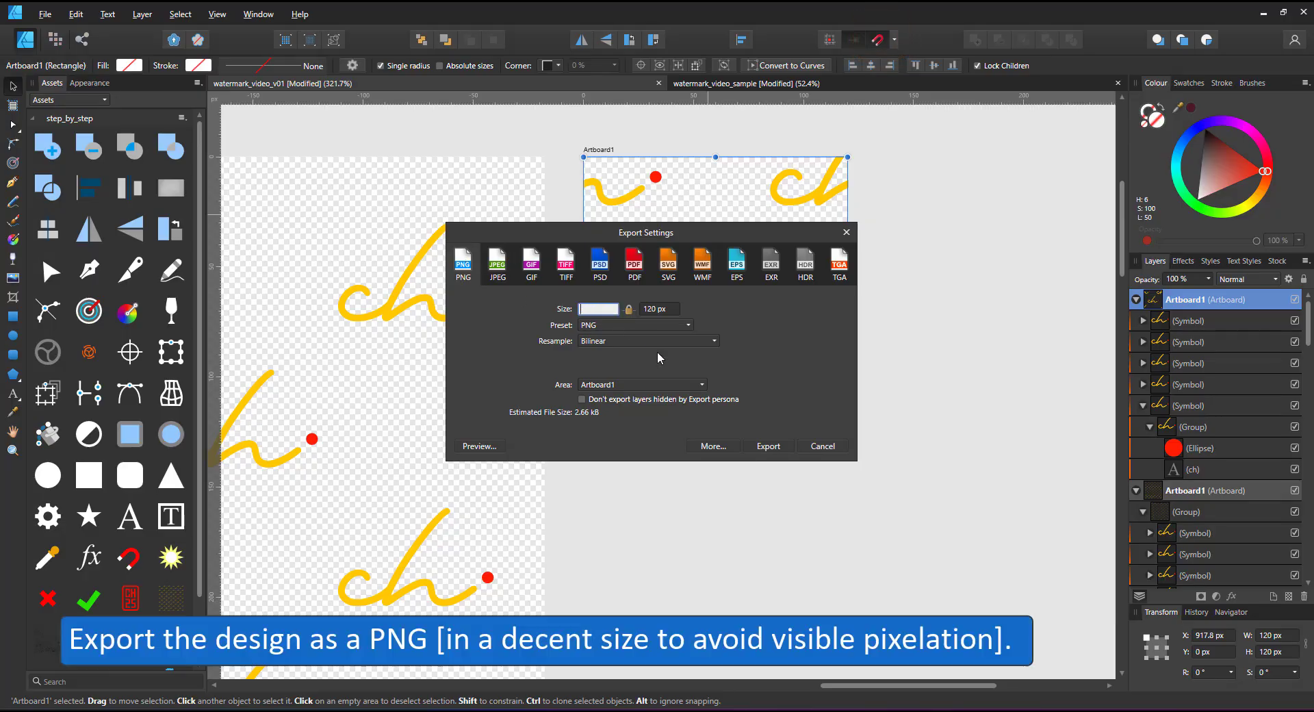
{"action": "type", "text": "500"}
{"action": "key", "text": "Return"}
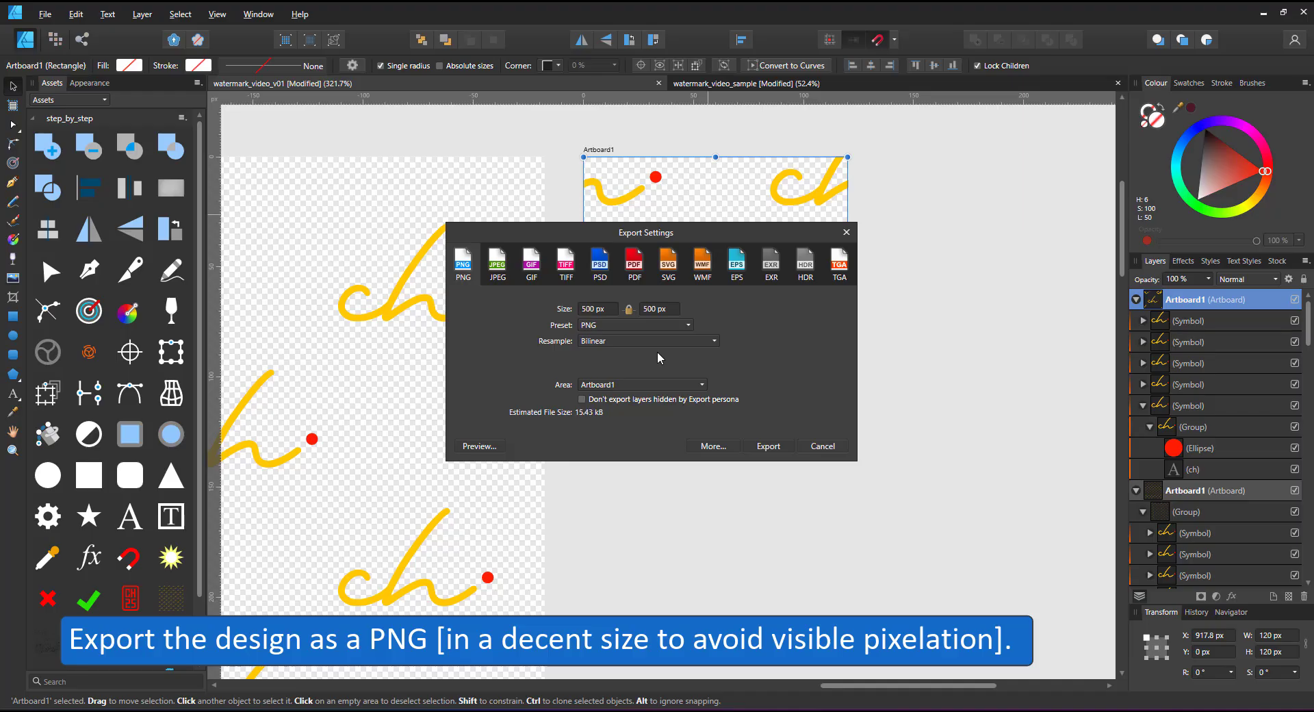
{"action": "left_click", "coordinate": [755, 449]}
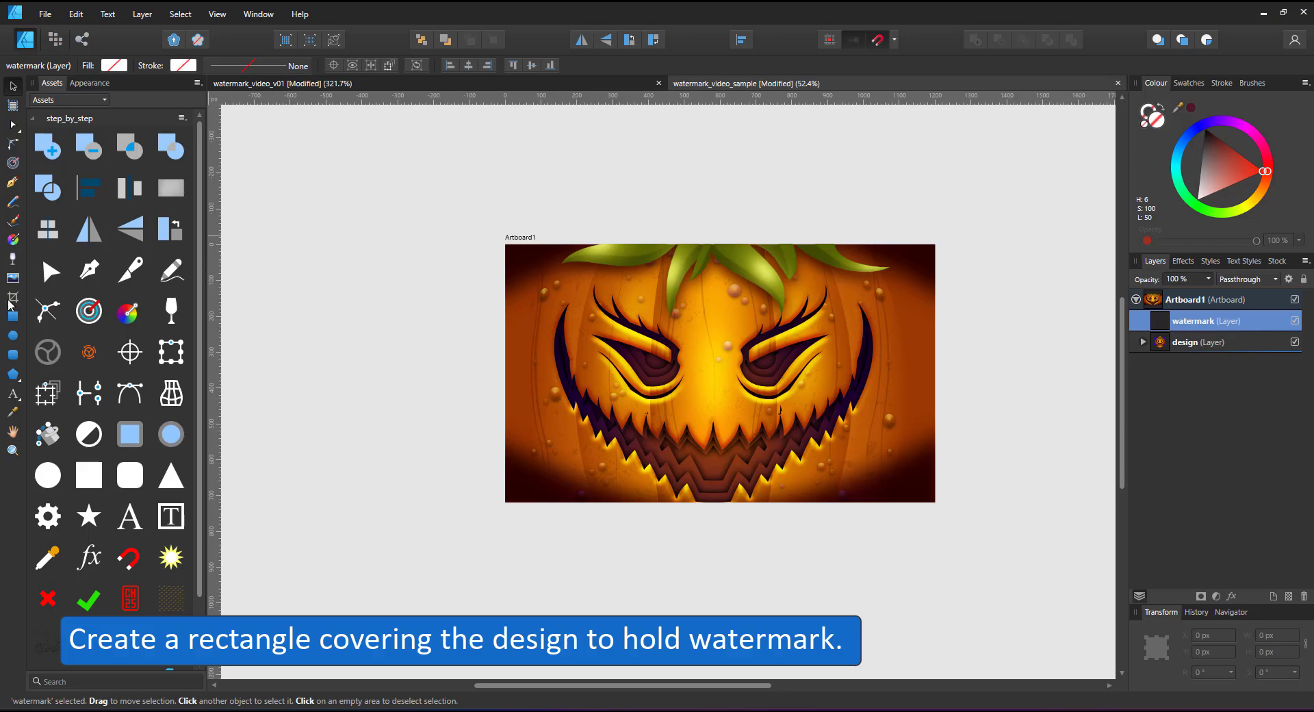
Draw a rectangle of about 1211 × 731 px in the watermark layer of watermark_video_sample, covering the pumpkin artwork.
{"action": "left_click", "coordinate": [12, 316]}
{"action": "left_click_drag", "start_coordinate": [504, 245], "coordinate": [935, 502]}
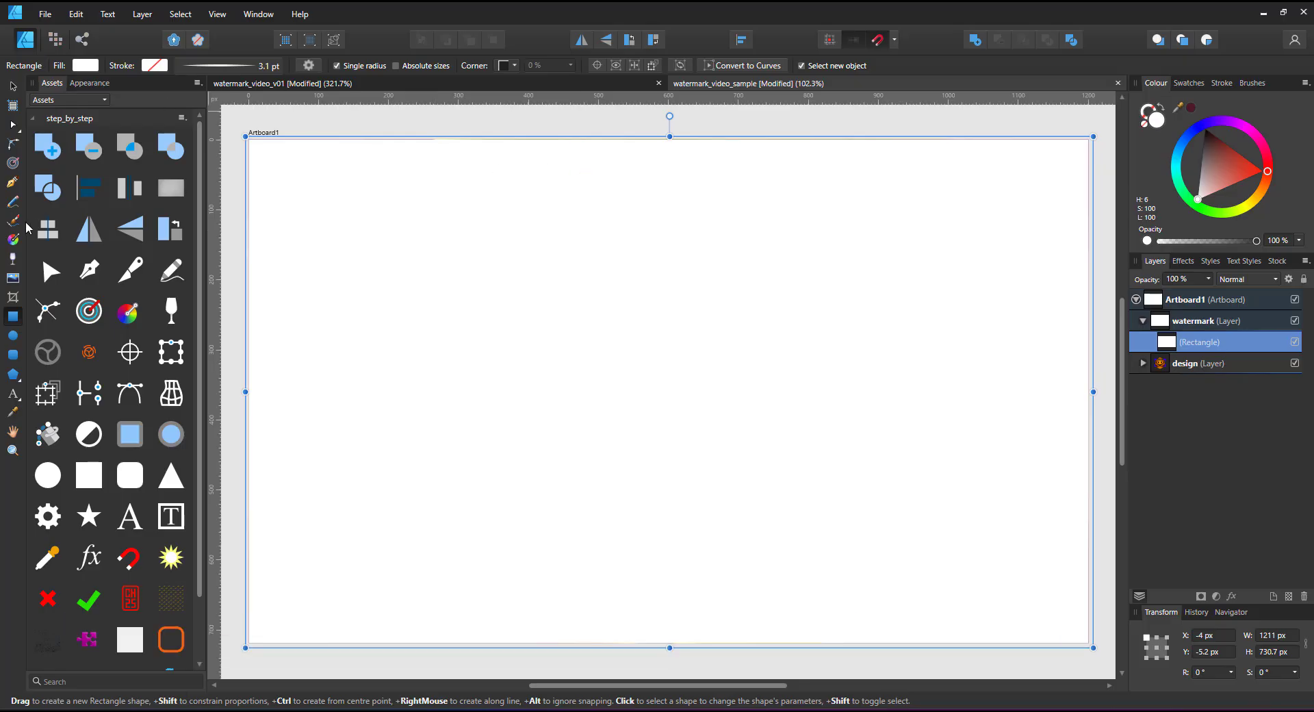
Give the rectangle a Bitmap fill using the exported PNG tile and scale the fill down into a repeating pattern.
{"action": "left_click", "coordinate": [12, 239]}
{"action": "left_click", "coordinate": [165, 64]}
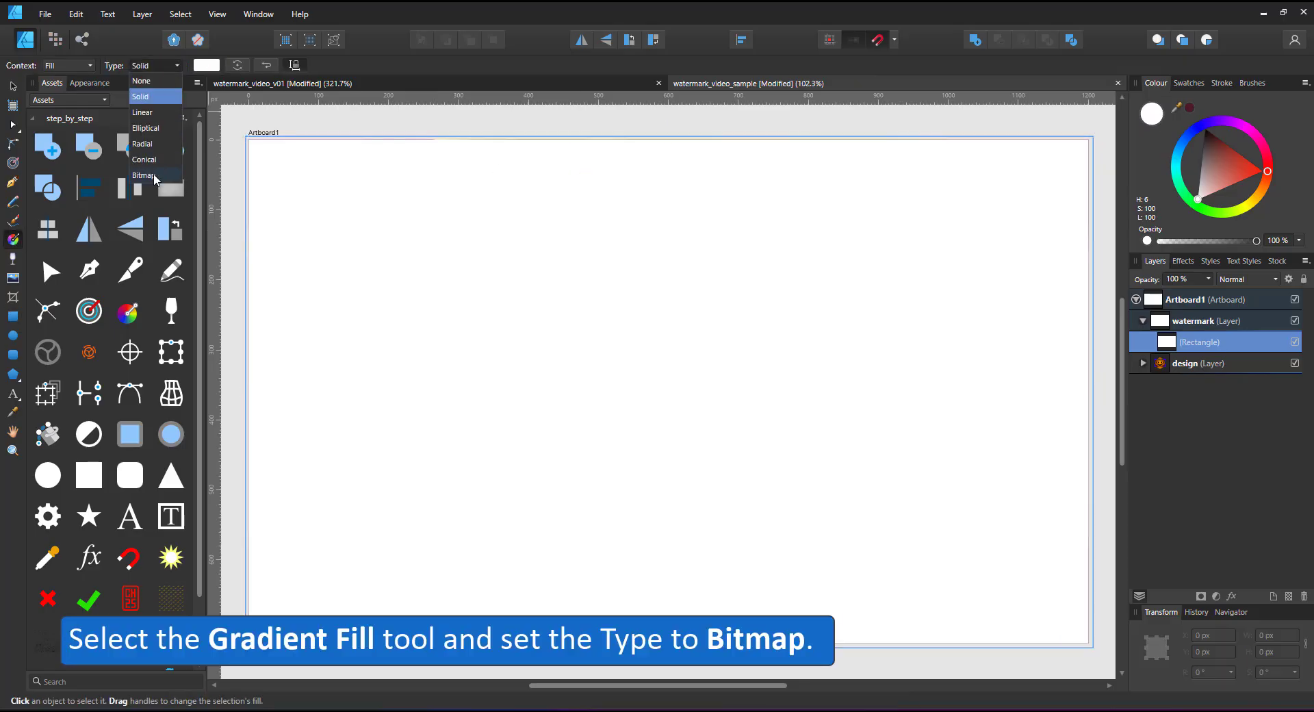
{"action": "left_click", "coordinate": [153, 176]}
{"action": "double_click", "coordinate": [836, 418]}
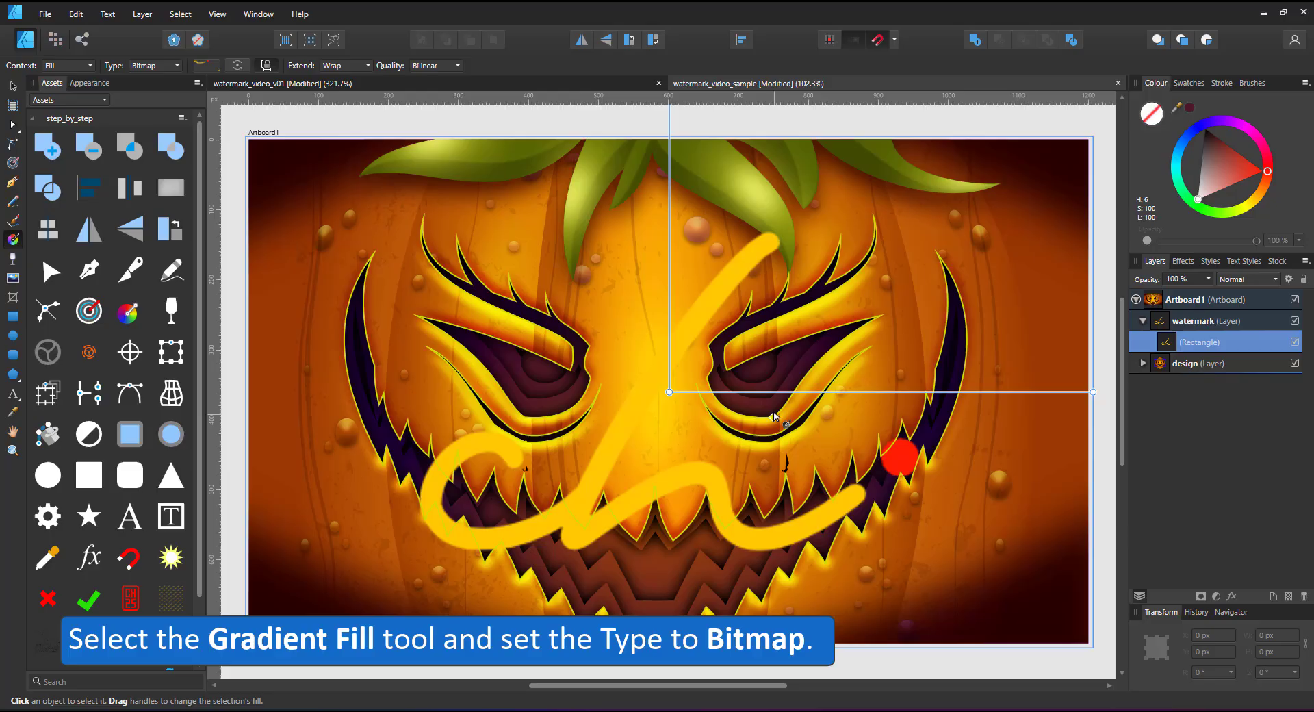
{"action": "left_click_drag", "start_coordinate": [693, 338], "coordinate": [735, 338]}
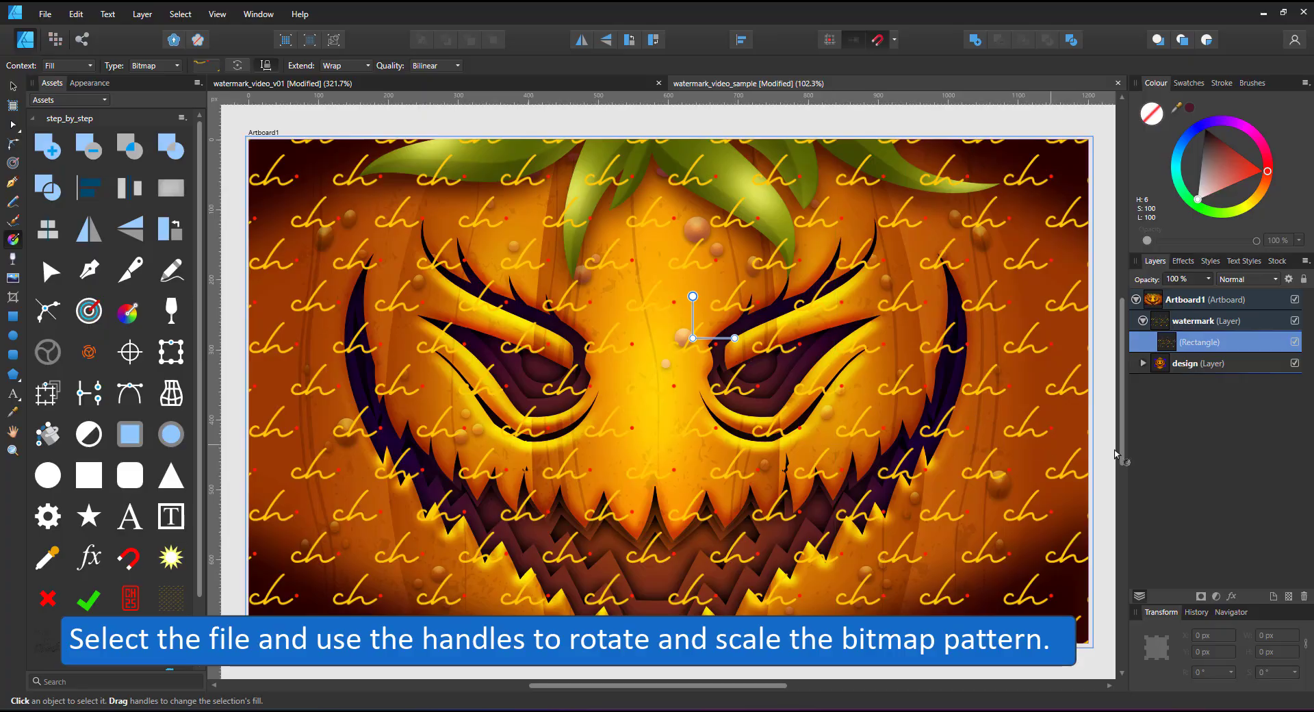
Set the rectangle's blend mode to Overlay, and shrink and slightly rotate its bitmap pattern.
{"action": "left_click", "coordinate": [1246, 279]}
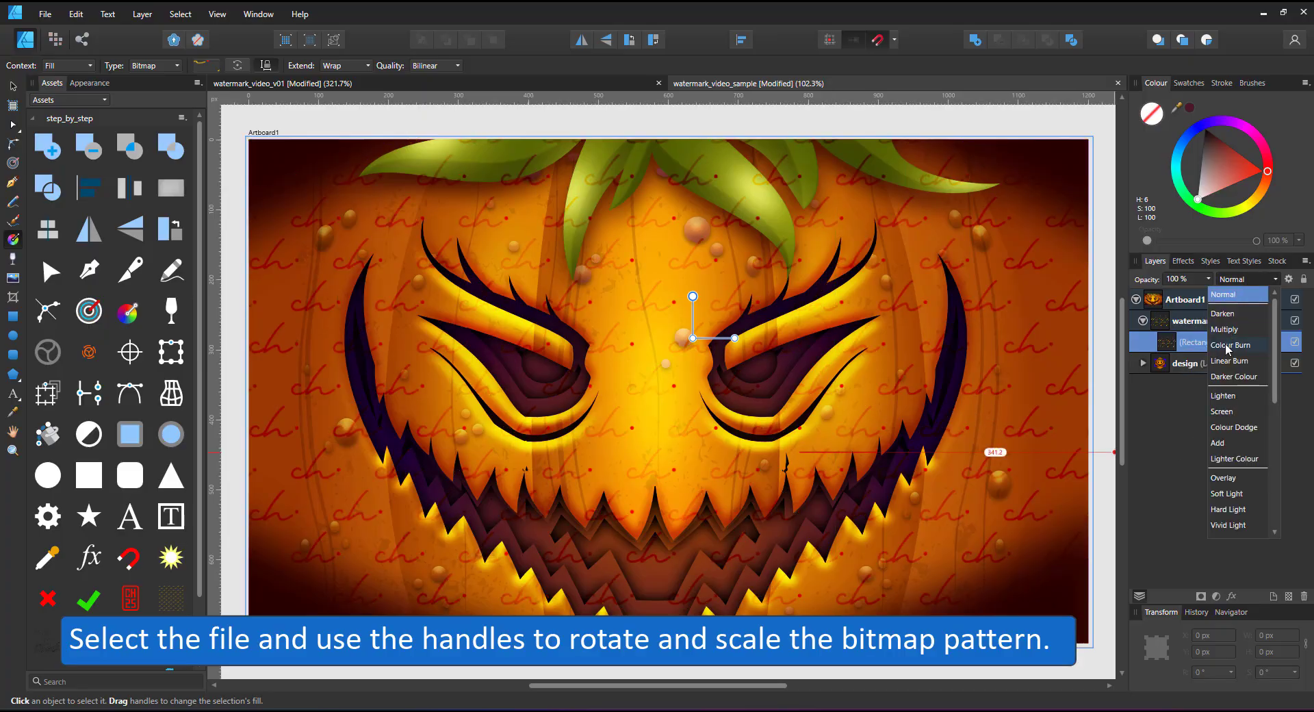
{"action": "left_click", "coordinate": [1222, 477]}
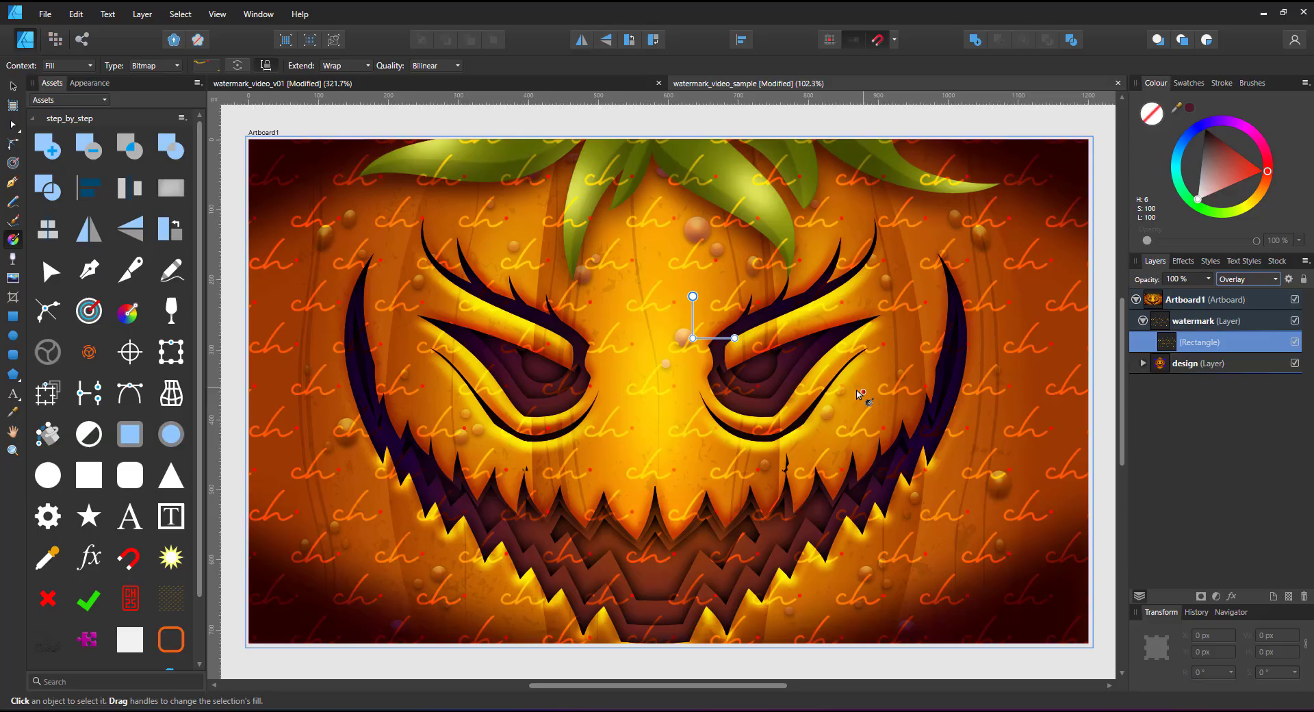
{"action": "mouse_move", "coordinate": [637, 398]}
{"action": "left_mouse_down"}
{"action": "mouse_move", "coordinate": [656, 387]}
{"action": "mouse_move", "coordinate": [690, 408]}
{"action": "mouse_move", "coordinate": [656, 392]}
{"action": "left_mouse_up"}
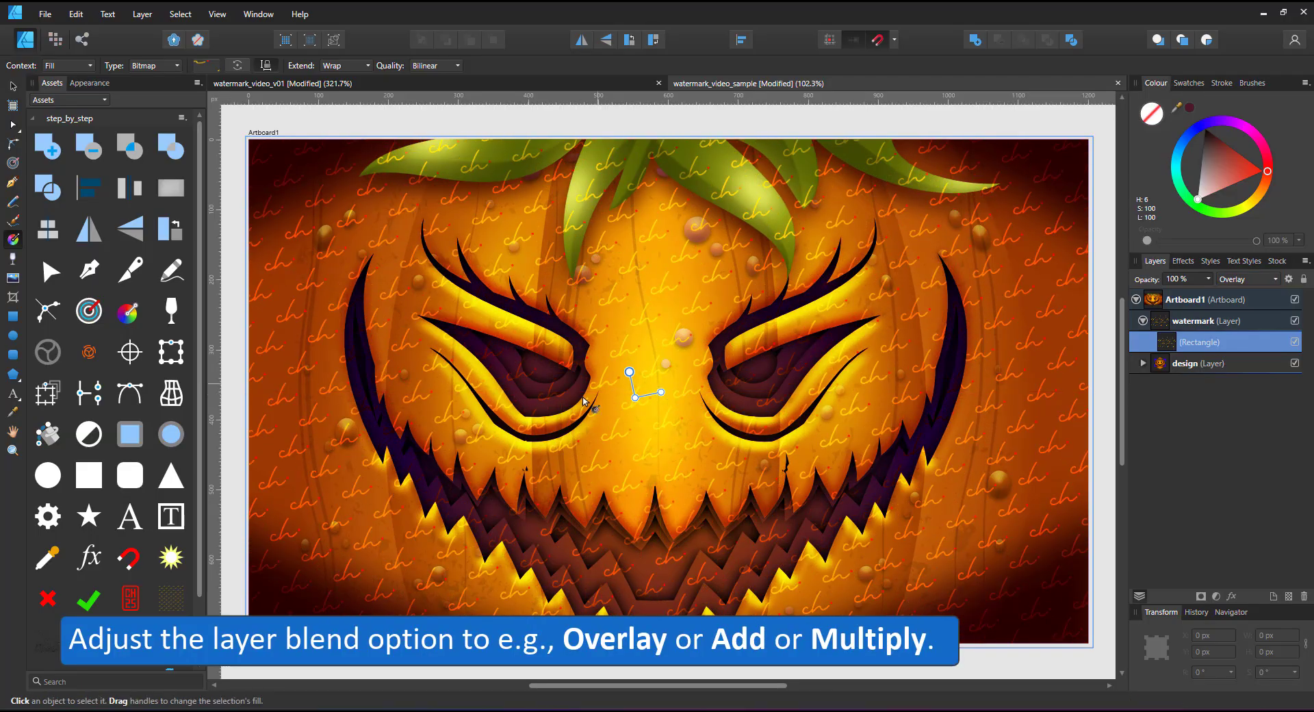
Try a Colour Overlay layer effect on the bitmap-filled rectangle, switch it off again and close the layer effects.
{"action": "left_click", "coordinate": [1231, 596]}
{"action": "left_click", "coordinate": [836, 281]}
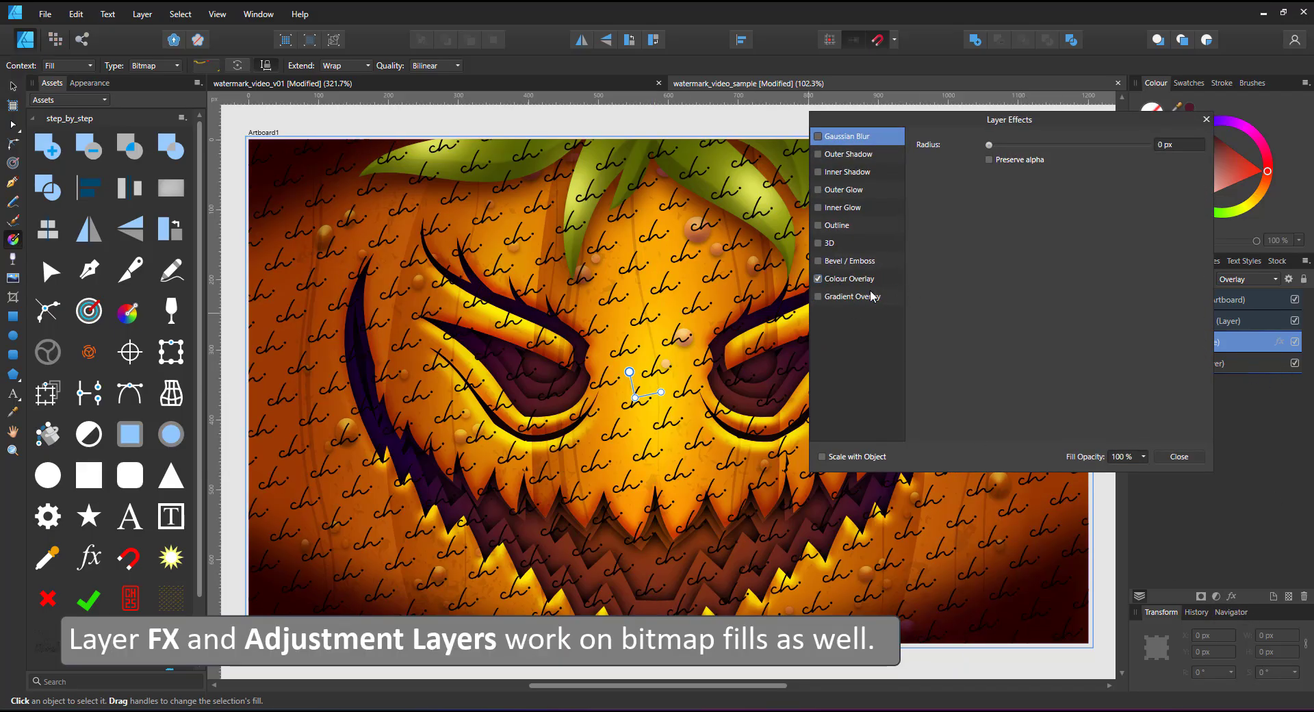
{"action": "left_click", "coordinate": [820, 279]}
{"action": "left_click", "coordinate": [1180, 457]}
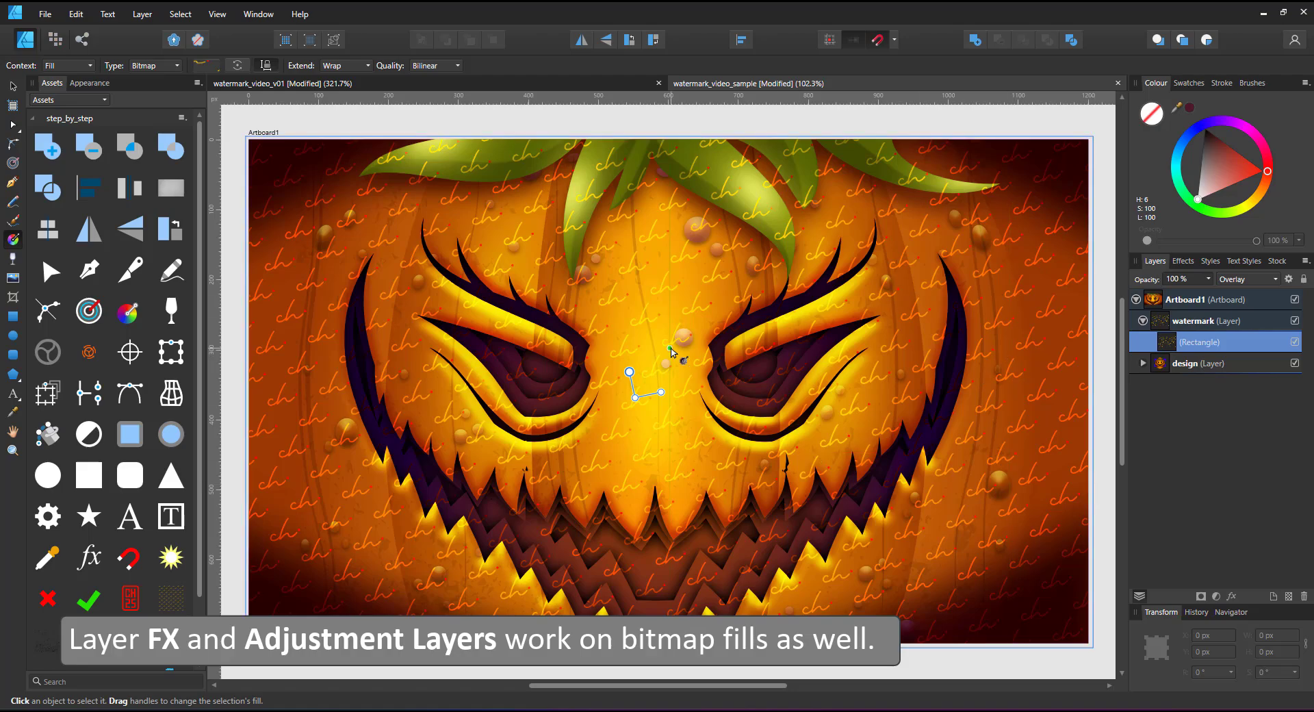
Straighten and enlarge the rectangle's bitmap pattern, and save its appearance as a style in the Unnamed category.
{"action": "left_click_drag", "start_coordinate": [671, 353], "coordinate": [708, 348]}
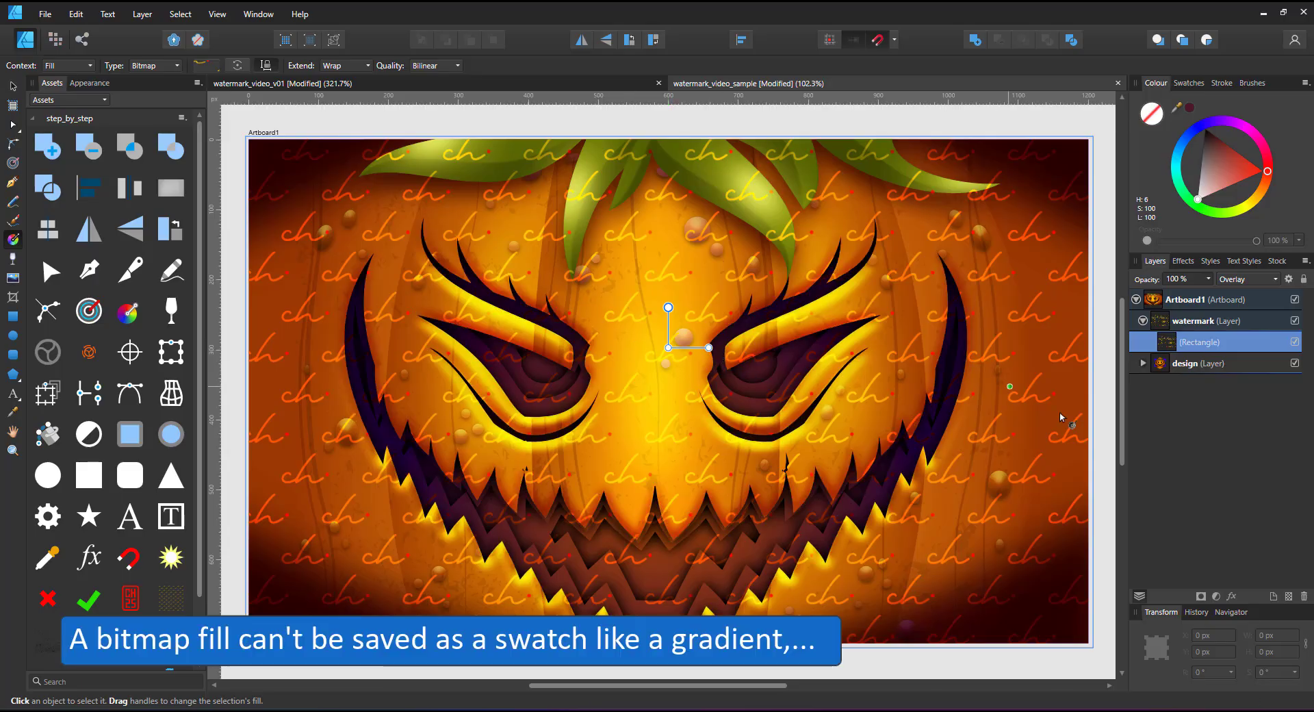
{"action": "left_click", "coordinate": [1212, 261]}
{"action": "left_click", "coordinate": [1220, 278]}
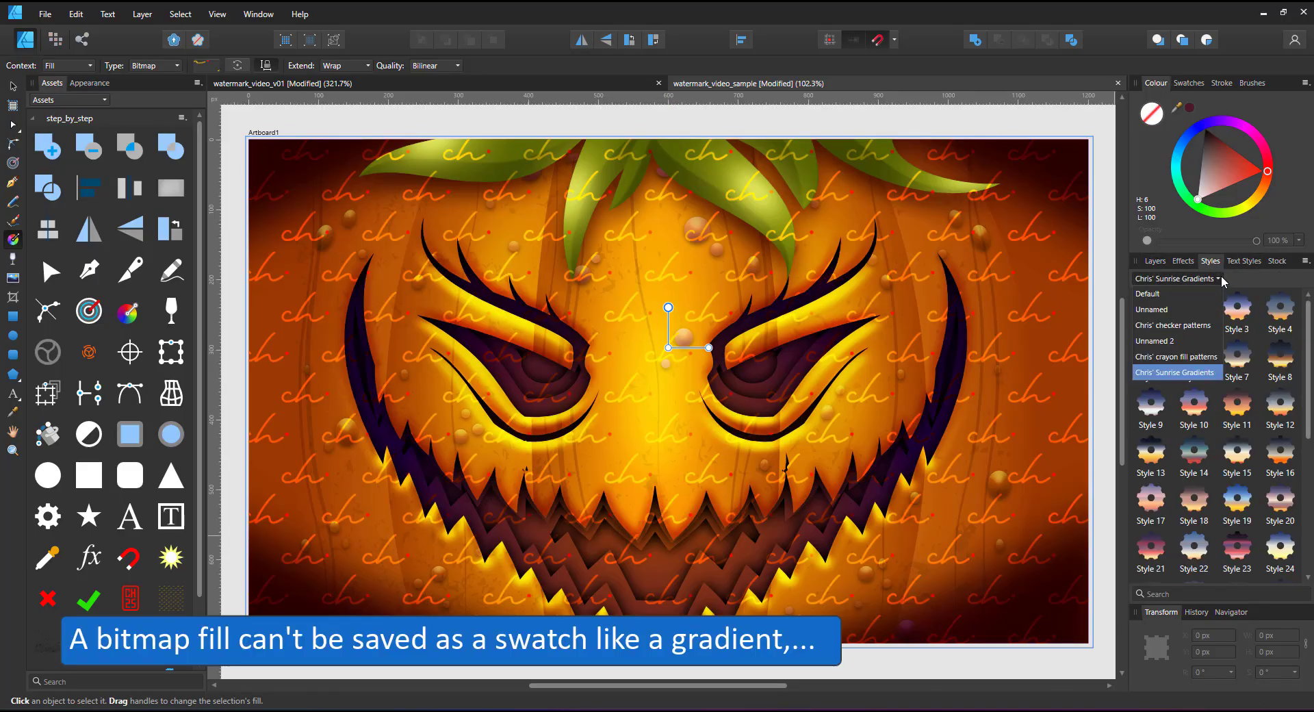
{"action": "left_click", "coordinate": [1178, 309]}
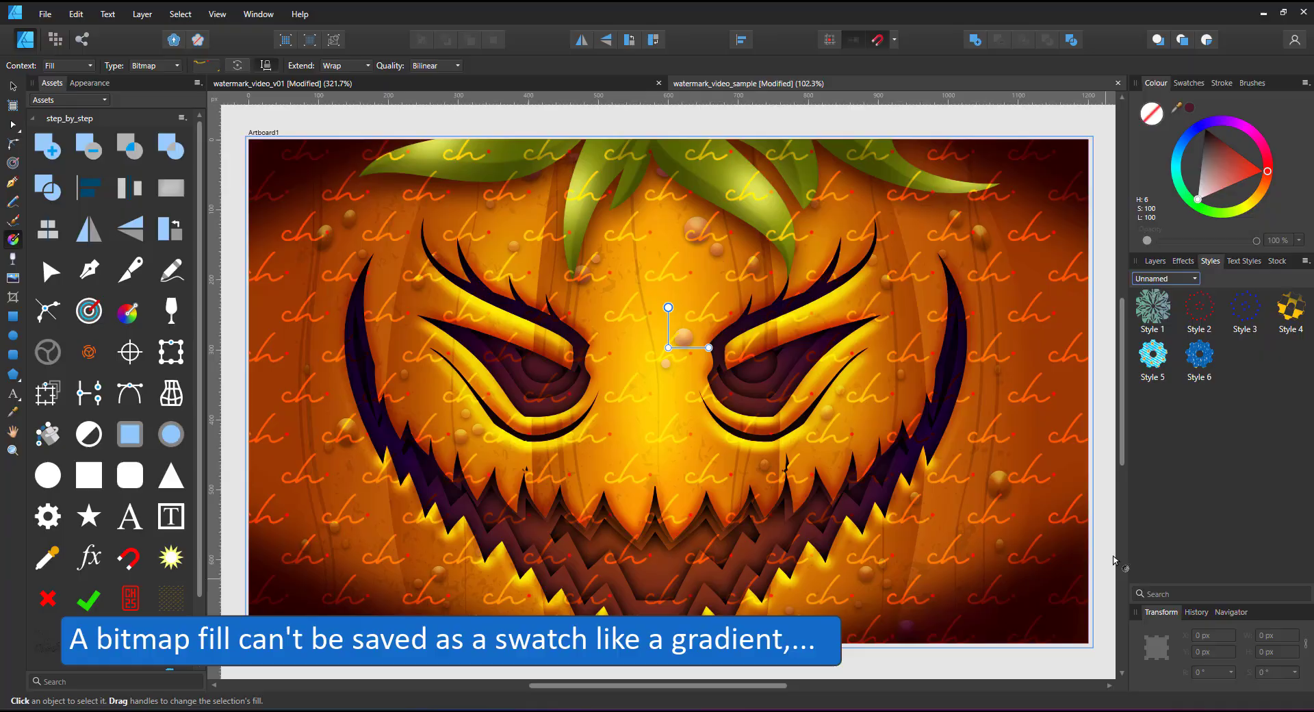
{"action": "left_click", "coordinate": [1306, 263]}
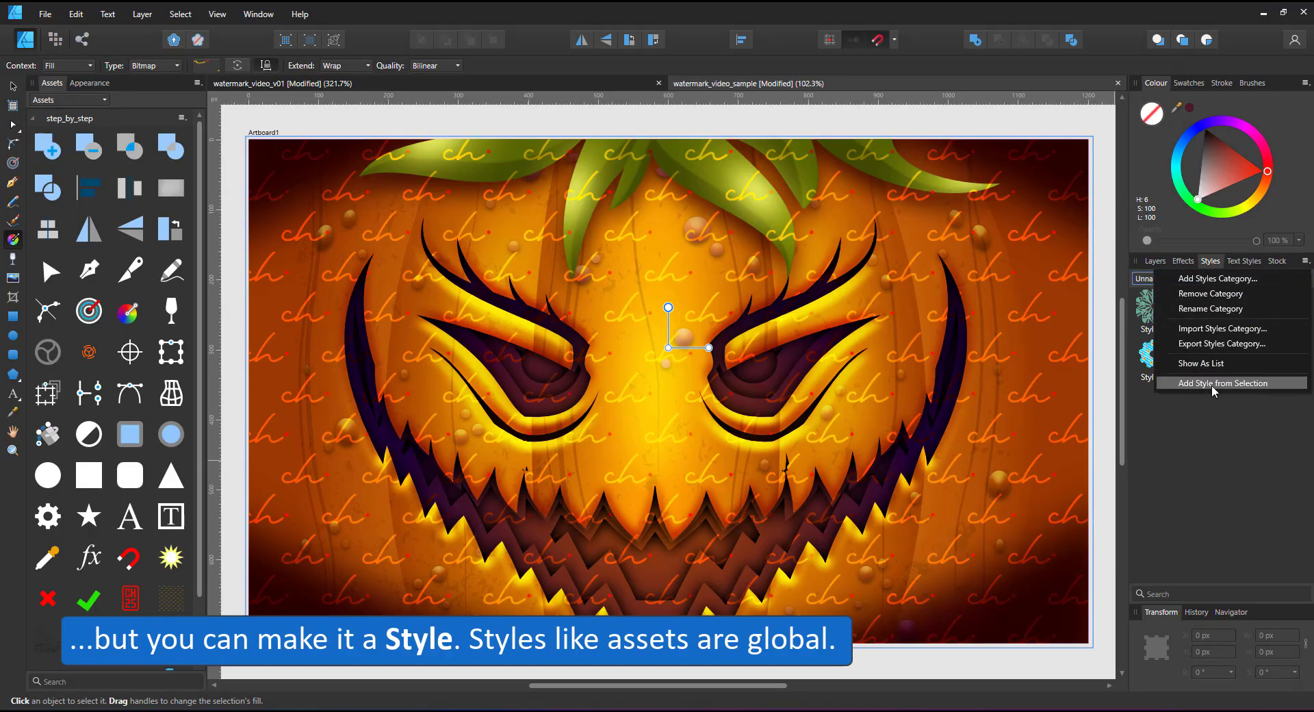
{"action": "left_click", "coordinate": [1212, 383]}
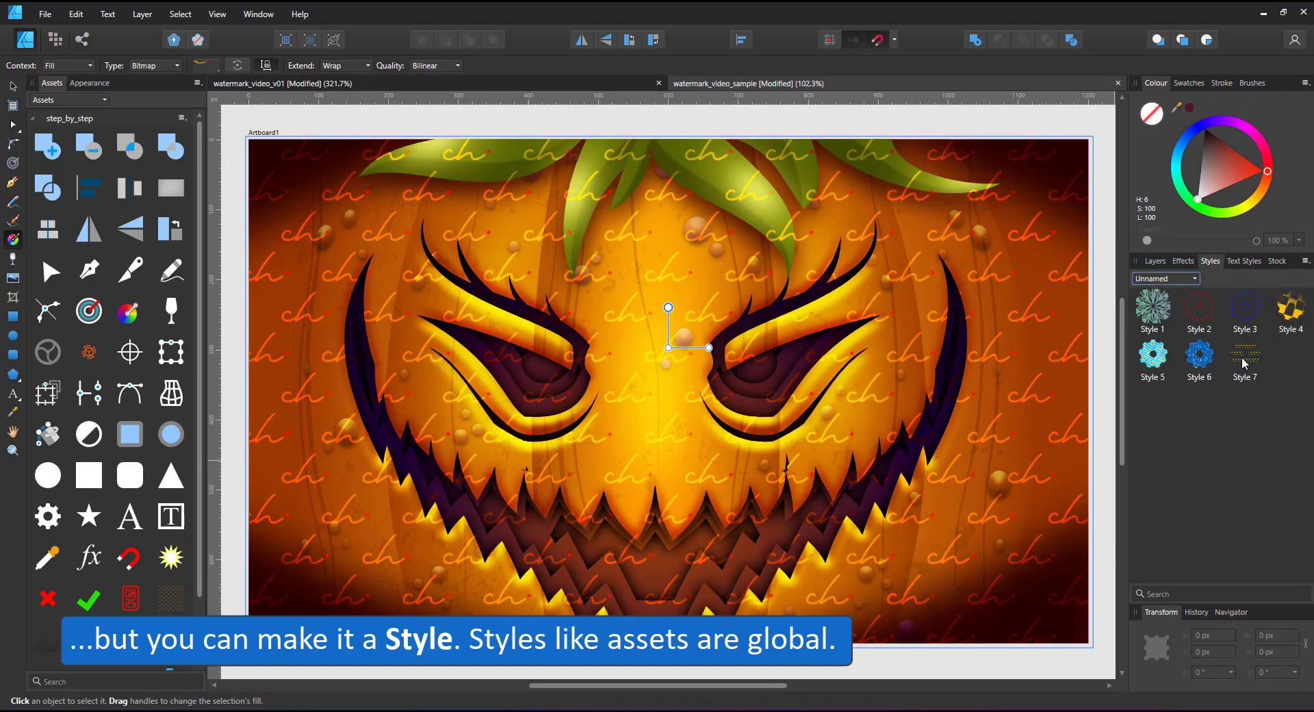
Delete the watermark rectangle and draw a circle about 499 px wide over the pumpkin's face.
{"action": "left_click", "coordinate": [13, 86]}
{"action": "key", "text": "Delete"}
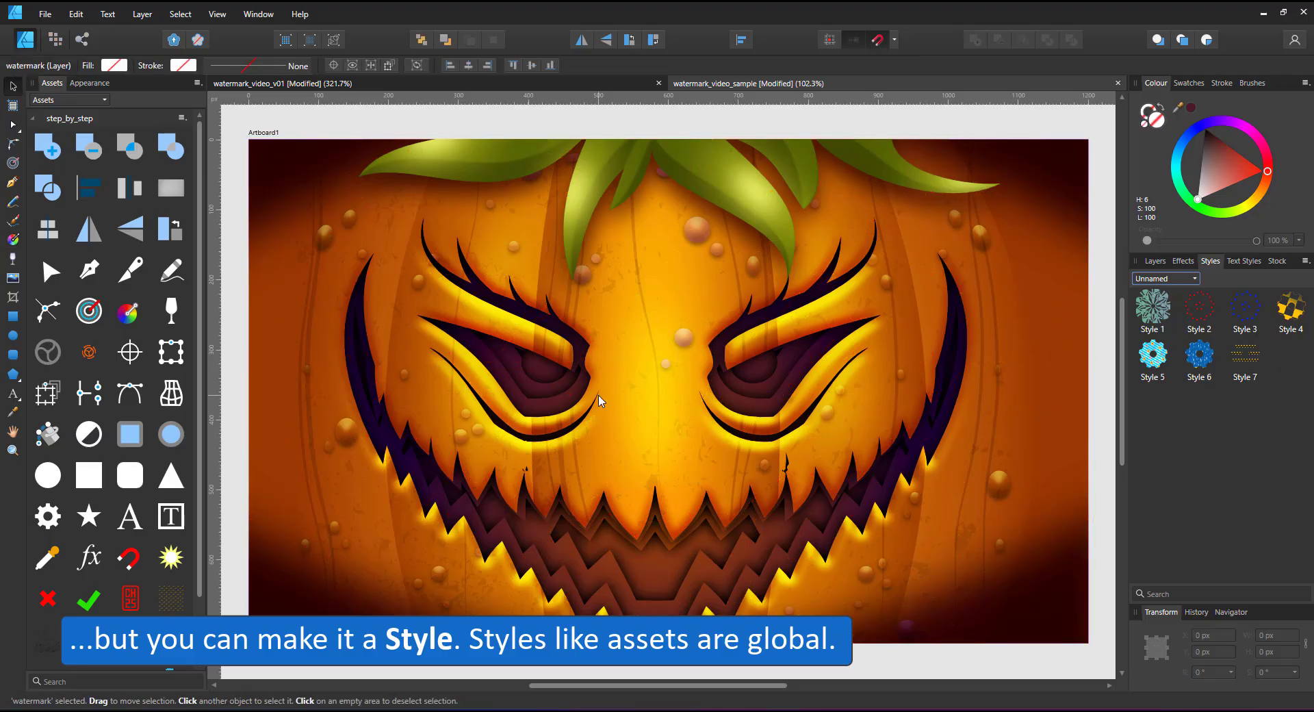
{"action": "left_click", "coordinate": [12, 335]}
{"action": "left_click_drag", "start_coordinate": [496, 218], "coordinate": [846, 566]}
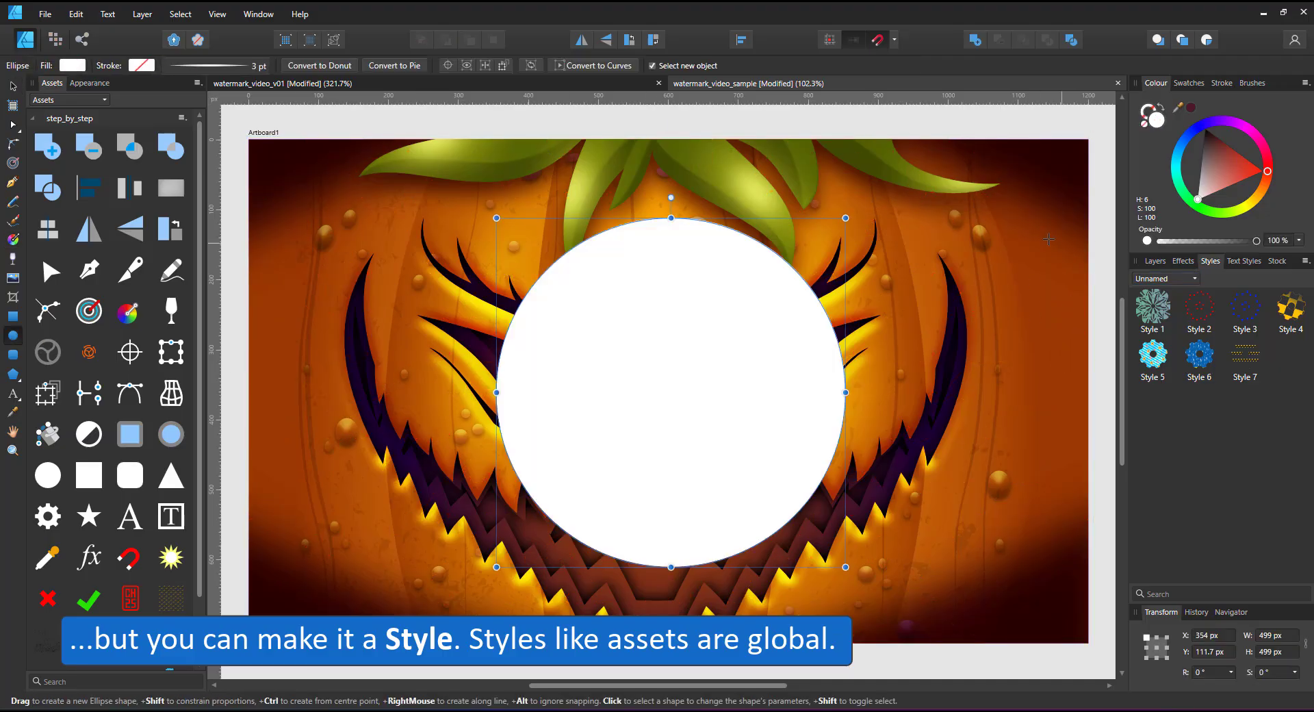
Apply the saved watermark style to the circle, enlarge it to about 776 px, and shrink and tilt its pattern.
{"action": "left_click", "coordinate": [1245, 359]}
{"action": "mouse_move", "coordinate": [846, 218]}
{"action": "left_mouse_down"}
{"action": "mouse_move", "coordinate": [952, 133]}
{"action": "mouse_move", "coordinate": [966, 143]}
{"action": "left_mouse_up"}
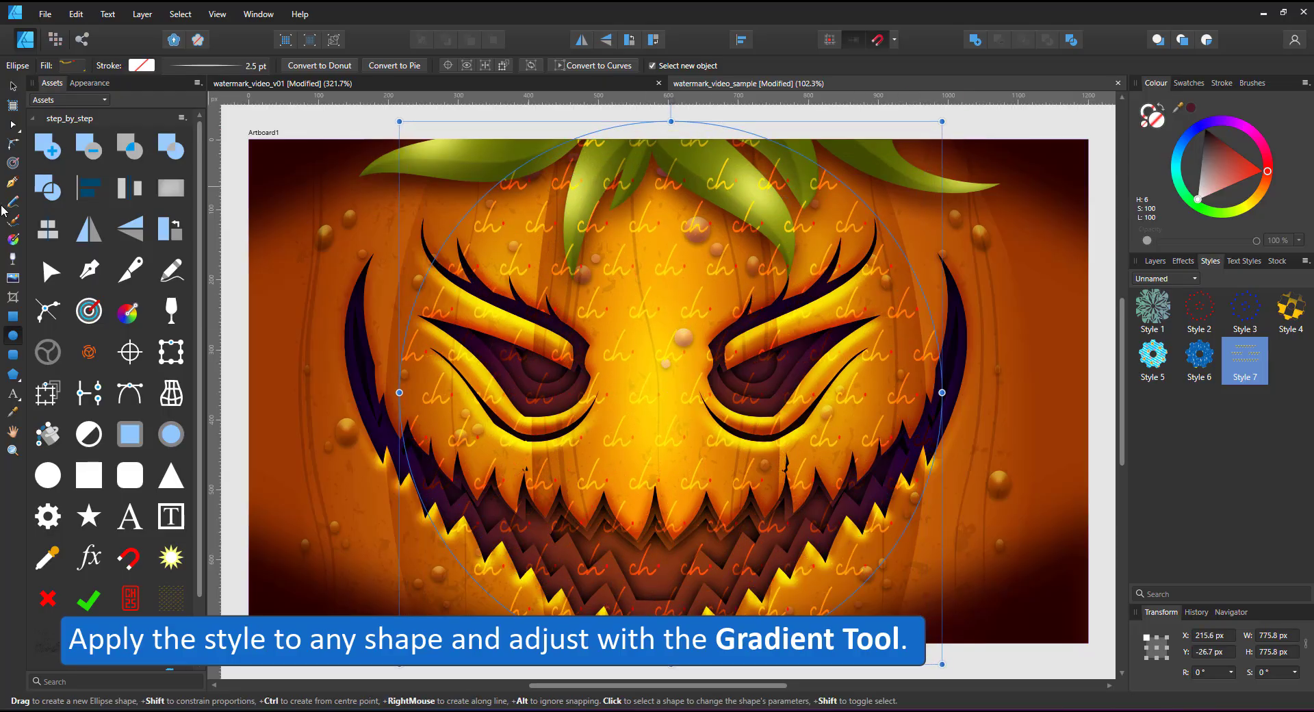
{"action": "left_click", "coordinate": [12, 241]}
{"action": "mouse_move", "coordinate": [697, 345]}
{"action": "left_mouse_down"}
{"action": "mouse_move", "coordinate": [716, 327]}
{"action": "mouse_move", "coordinate": [698, 341]}
{"action": "left_mouse_up"}
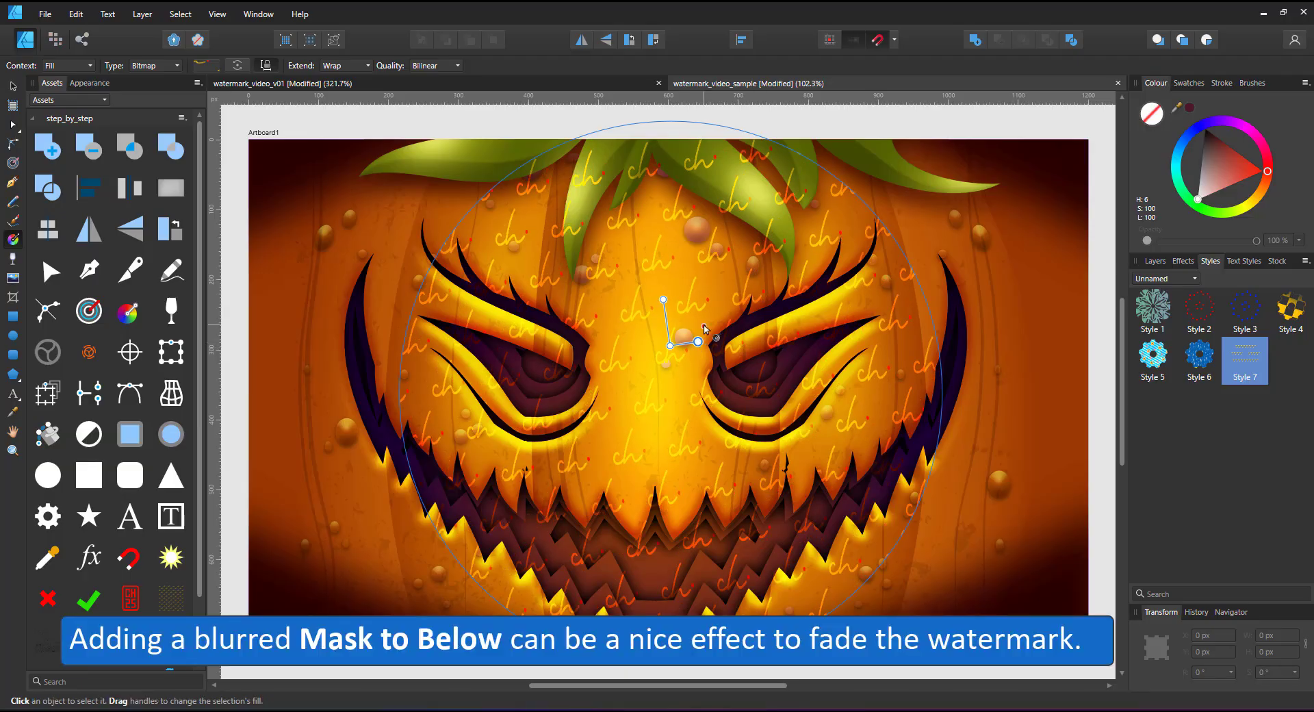
Duplicate the watermark circle and give the copy a white fill and the Normal blend mode.
{"action": "key", "text": "v"}
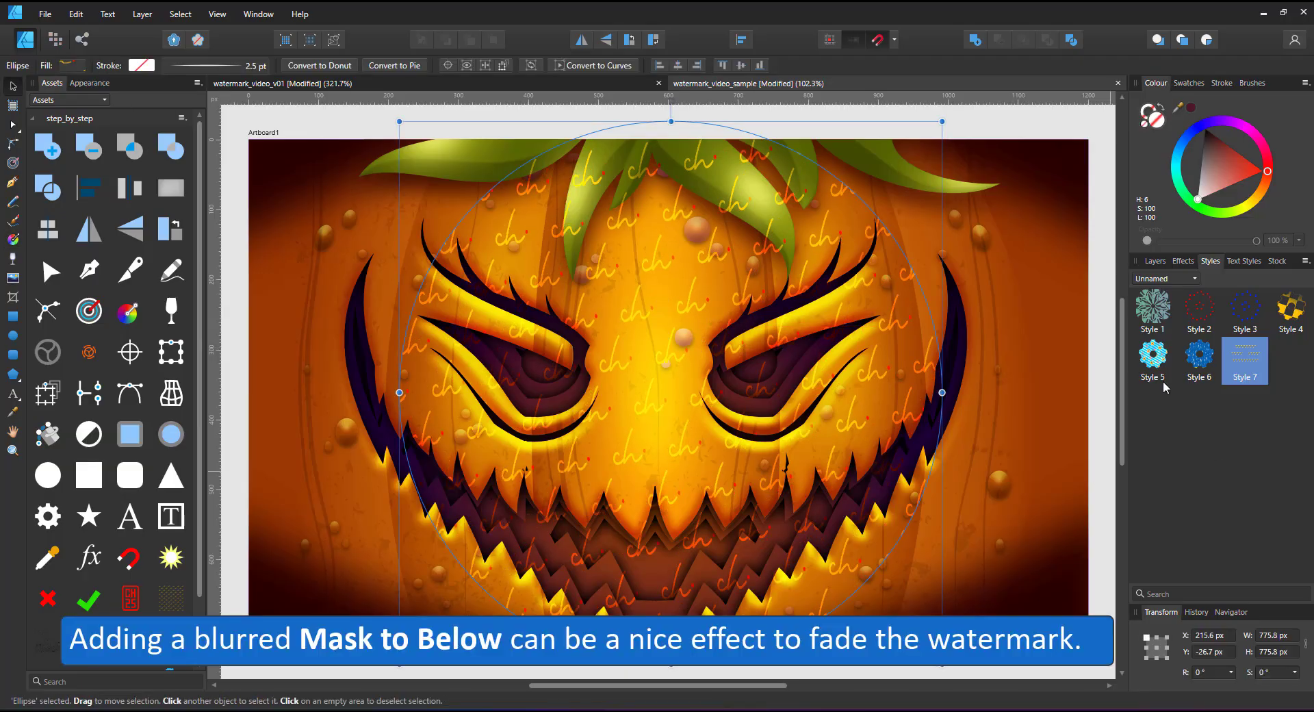
{"action": "left_click", "coordinate": [1245, 359]}
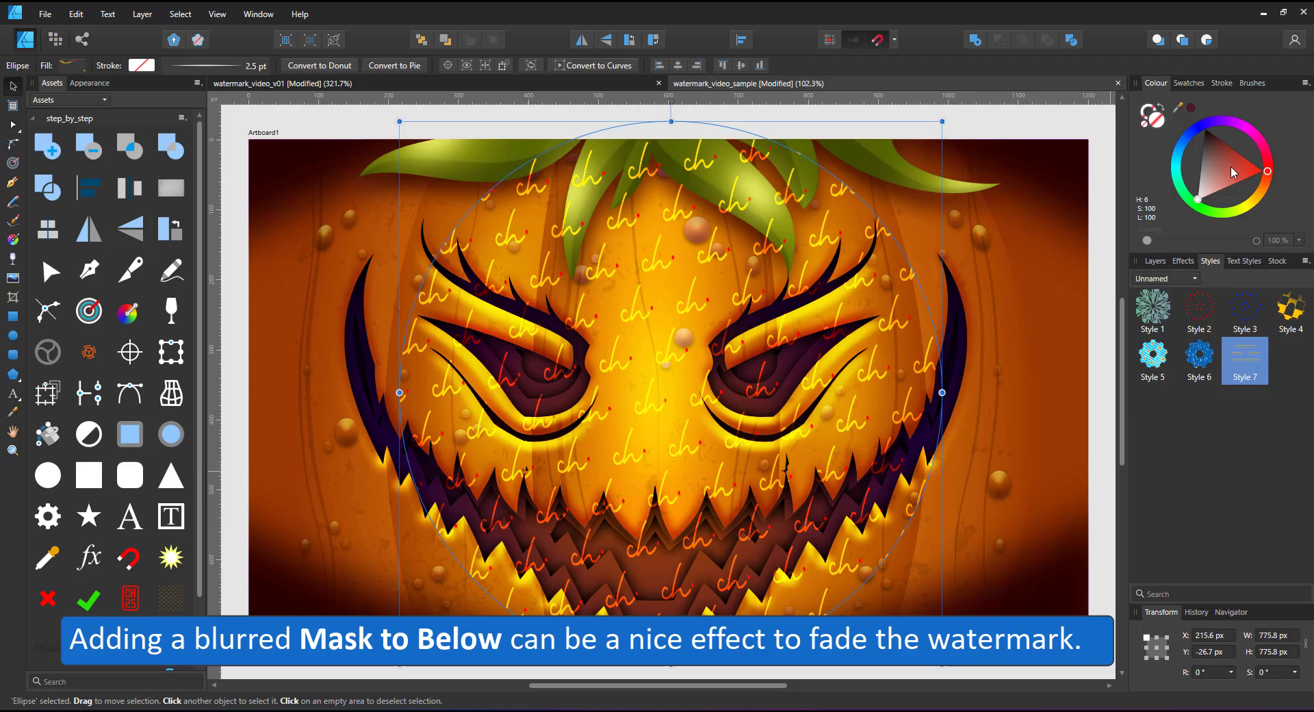
{"action": "left_click_drag", "start_coordinate": [1230, 166], "coordinate": [1198, 199]}
{"action": "left_click", "coordinate": [1156, 261]}
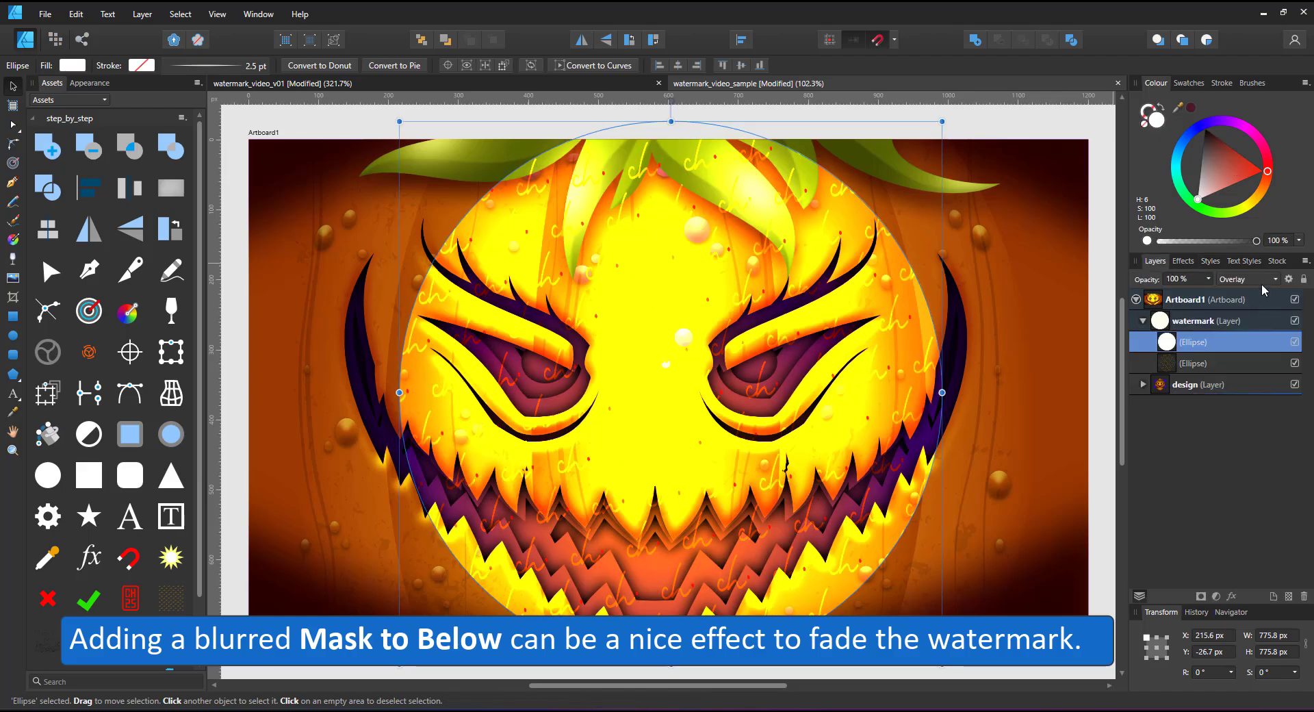
{"action": "left_click", "coordinate": [1246, 279]}
{"action": "left_click", "coordinate": [1236, 301]}
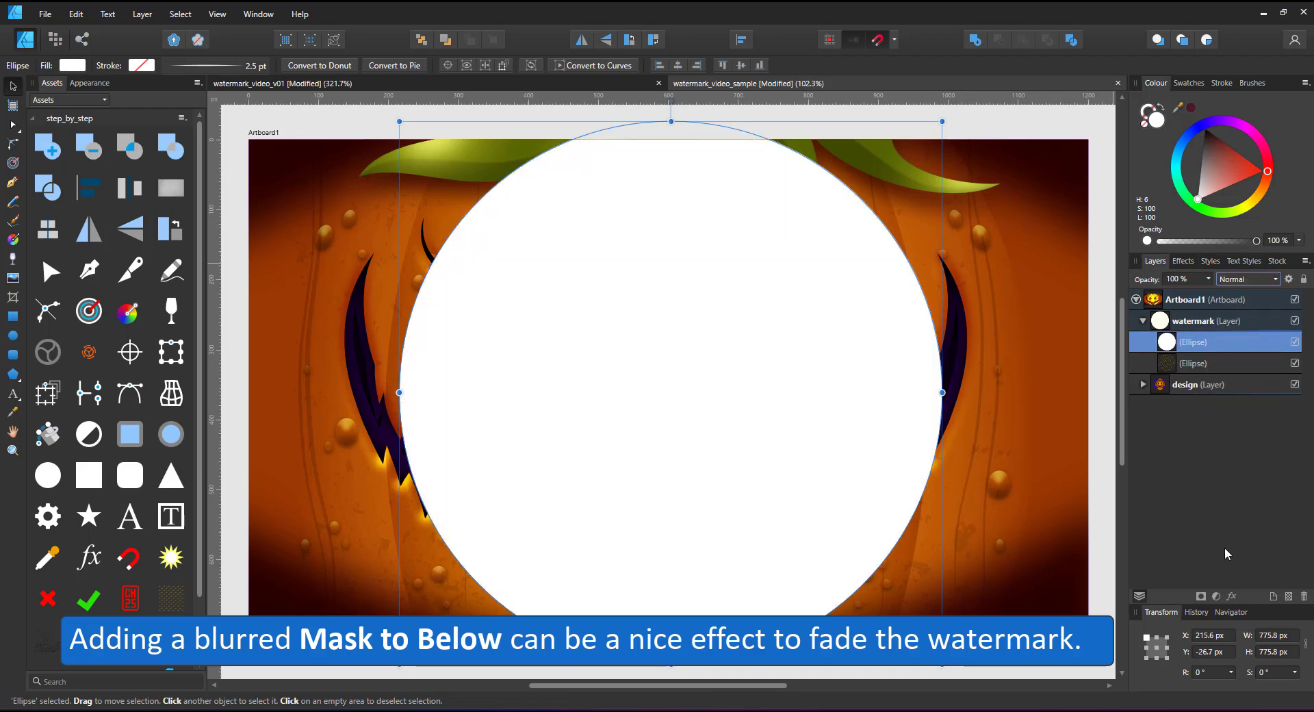
Blur the white circle with a 25.7 px Gaussian Blur, shrink it to about 709 px and apply Mask to Below.
{"action": "left_click", "coordinate": [1231, 594]}
{"action": "left_click_drag", "start_coordinate": [989, 146], "coordinate": [1085, 155]}
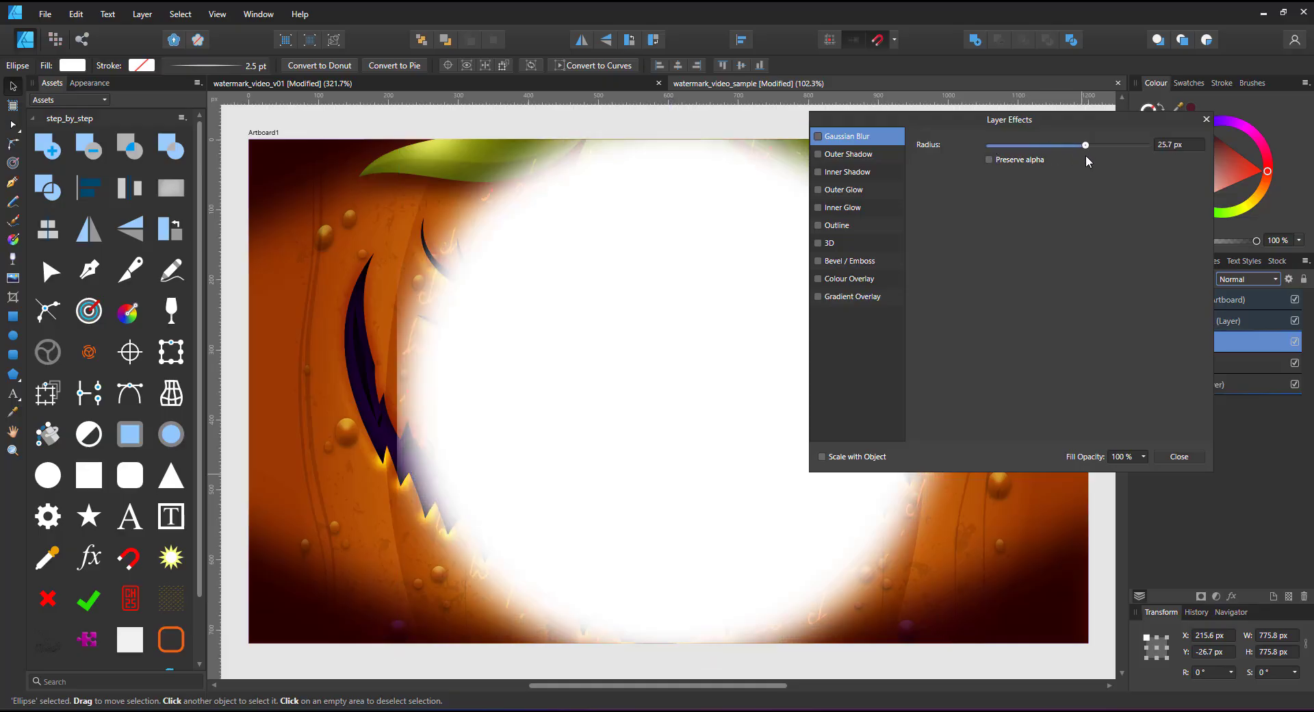
{"action": "left_click", "coordinate": [1207, 119]}
{"action": "left_click_drag", "start_coordinate": [937, 136], "coordinate": [918, 144]}
{"action": "right_click", "coordinate": [1191, 349]}
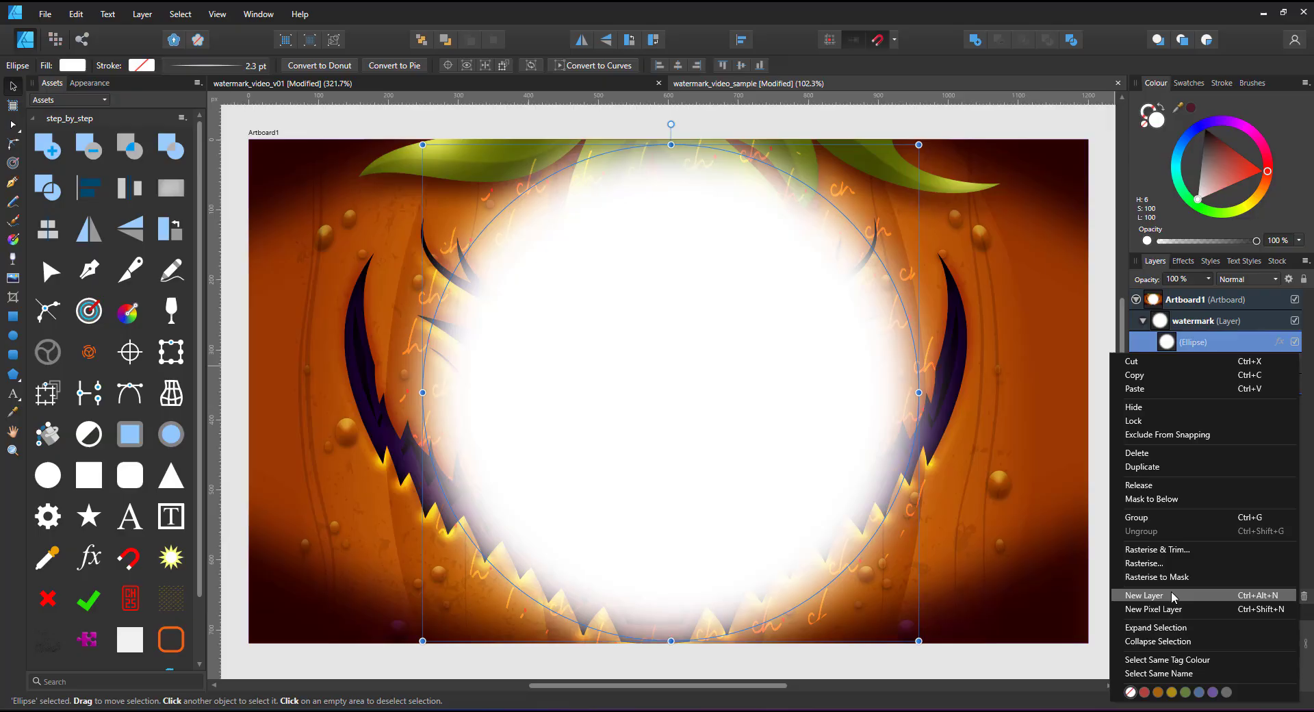
{"action": "left_click", "coordinate": [1189, 498]}
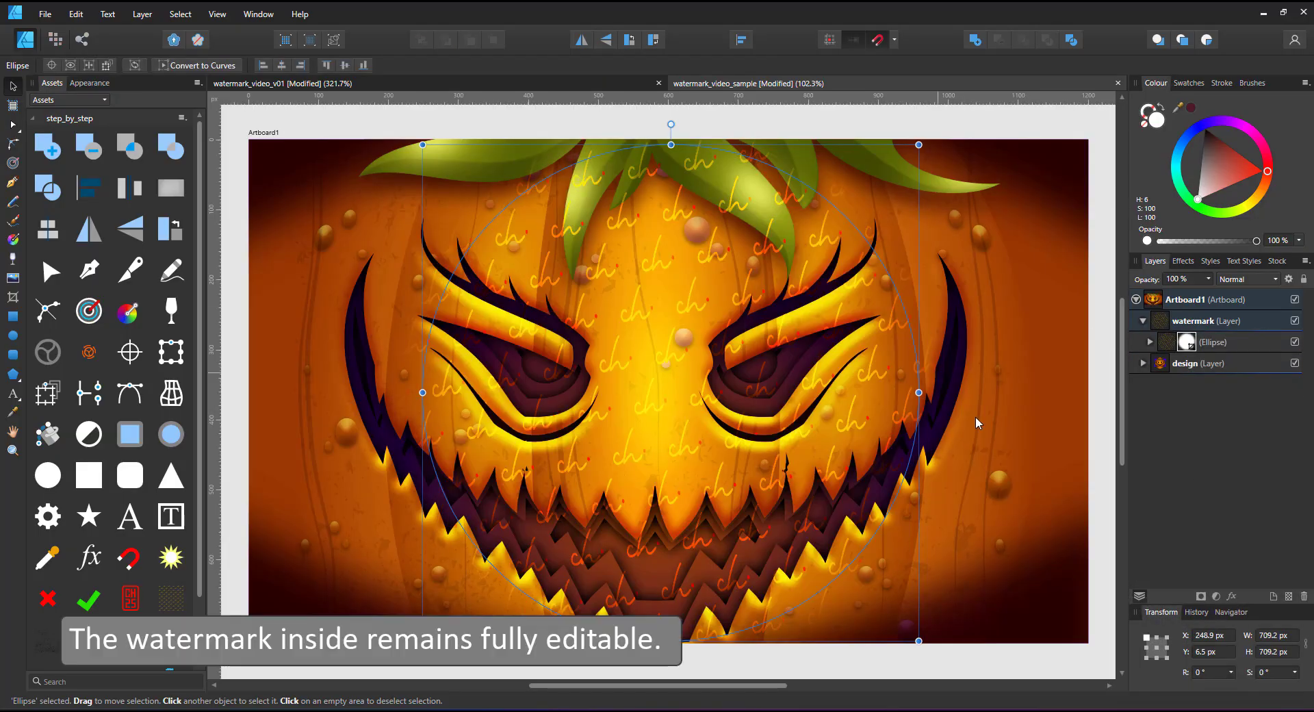
Select the masked watermark ellipse, and straighten and shift its bitmap pattern.
{"action": "left_click", "coordinate": [1150, 342]}
{"action": "left_click", "coordinate": [1166, 341]}
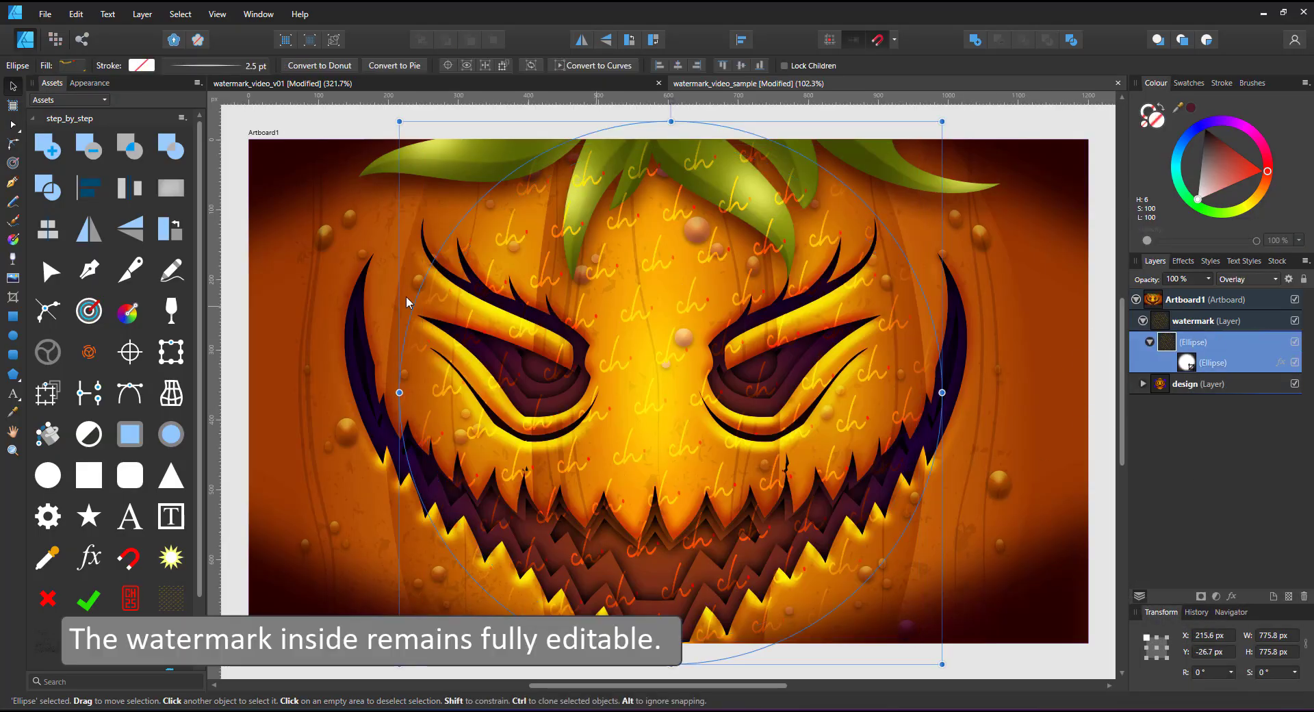
{"action": "key", "text": "g"}
{"action": "left_click_drag", "start_coordinate": [697, 342], "coordinate": [675, 361]}
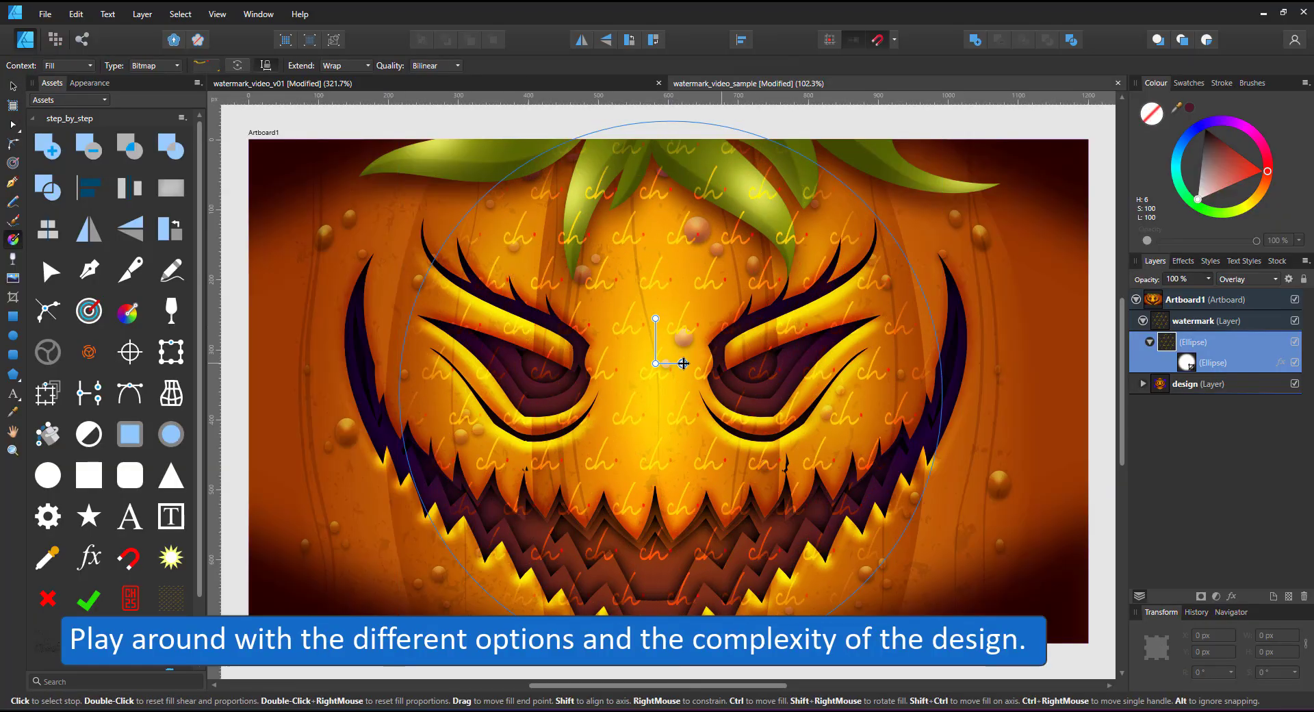
Delete the masked ellipse and draw a rectangle of about 1219 × 761 px in the watermark layer, covering the artwork.
{"action": "key", "text": "v"}
{"action": "key", "text": "Delete"}
{"action": "key", "text": "m"}
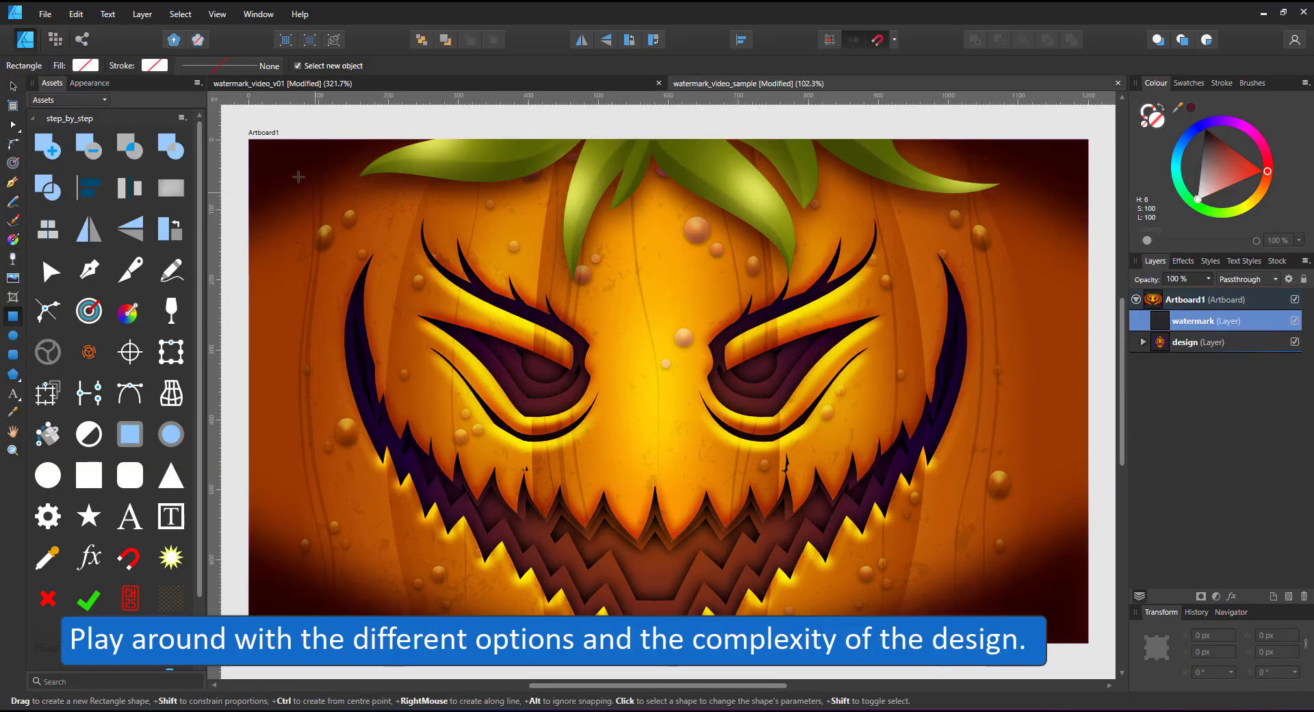
{"action": "left_click_drag", "start_coordinate": [246, 132], "coordinate": [1080, 647]}
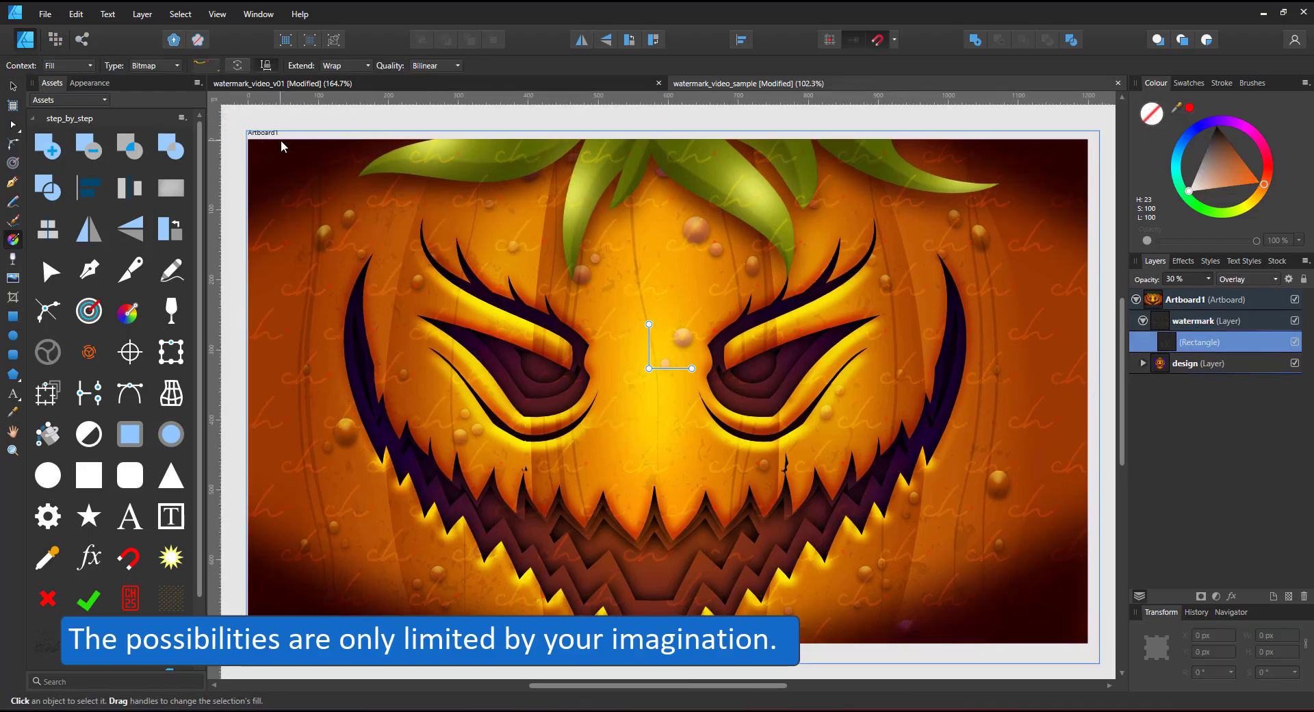
Give the rectangle a Bitmap fill using the striped WATERMARKED image, and scale and tilt it into a diagonal pattern.
{"action": "left_click", "coordinate": [147, 66]}
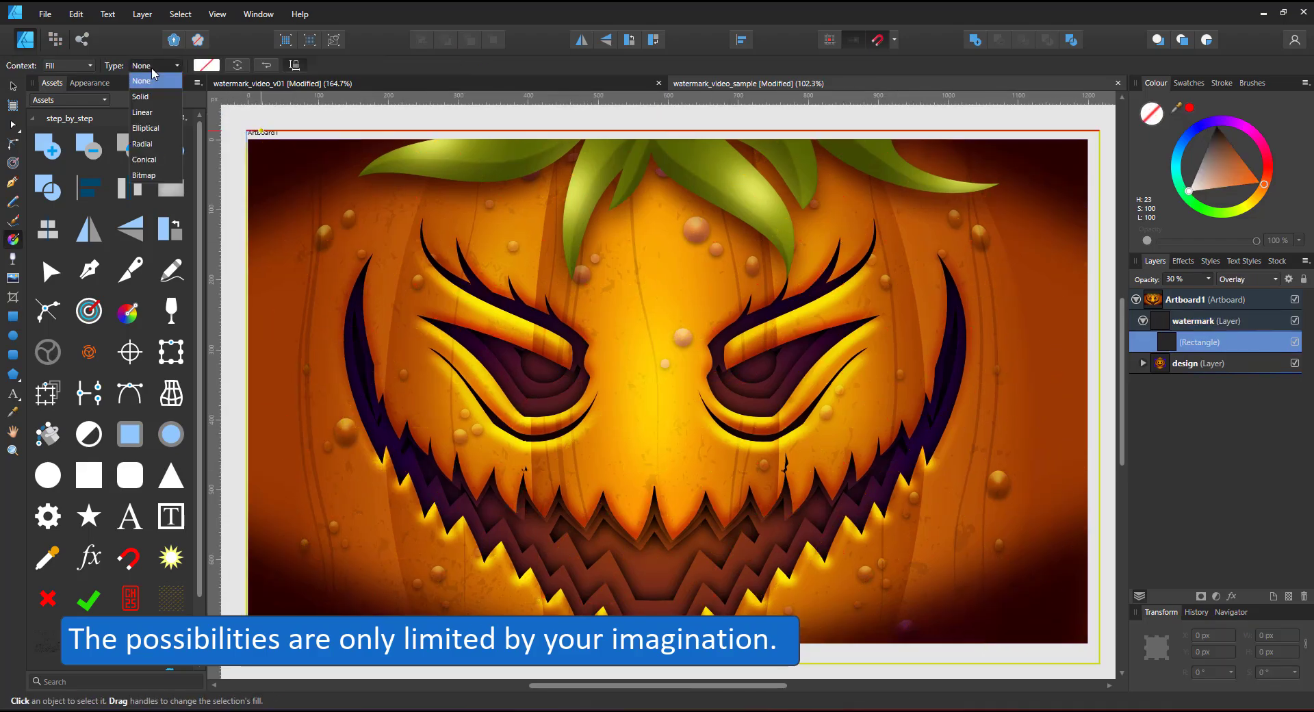
{"action": "left_click", "coordinate": [149, 179]}
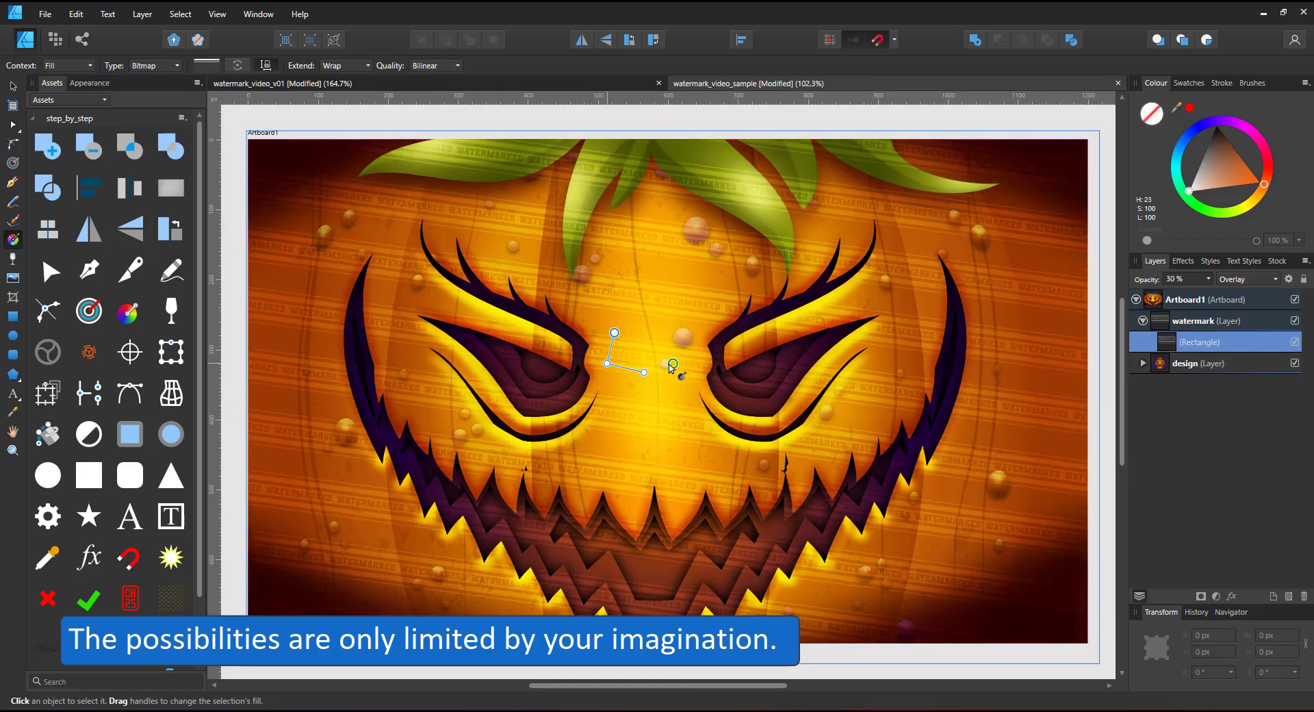
{"action": "left_click_drag", "start_coordinate": [644, 372], "coordinate": [705, 318]}
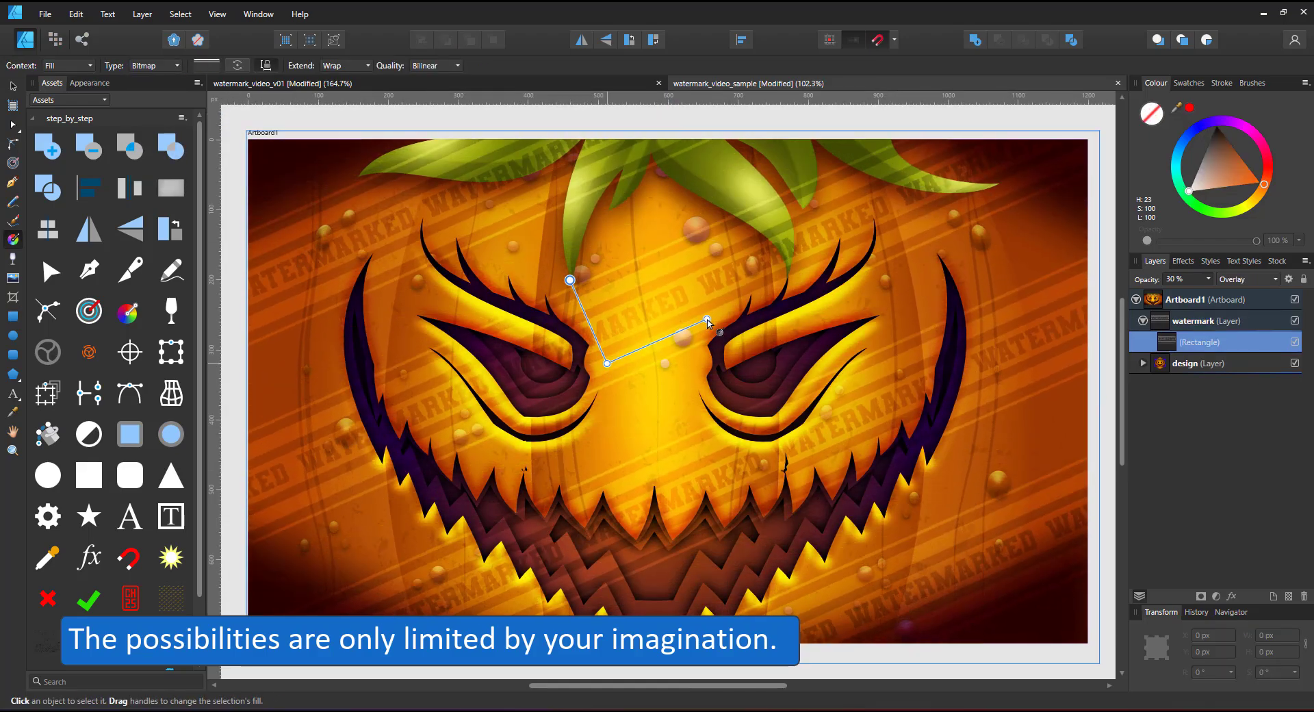
Try the WATERMARKED pattern at 50% opacity, and set its blend mode to Add and its opacity to 20%.
{"action": "key", "text": "5"}
{"action": "left_click", "coordinate": [1247, 279]}
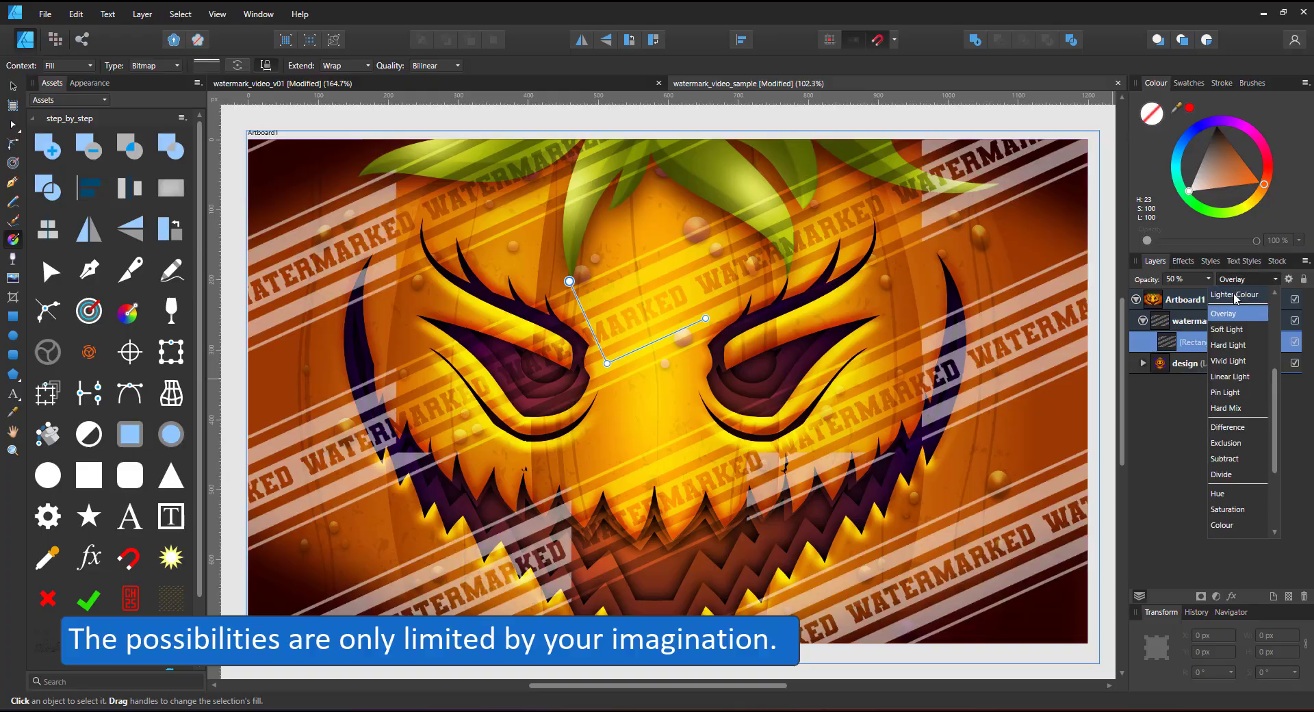
{"action": "left_click", "coordinate": [1227, 341]}
{"action": "key", "text": "2"}
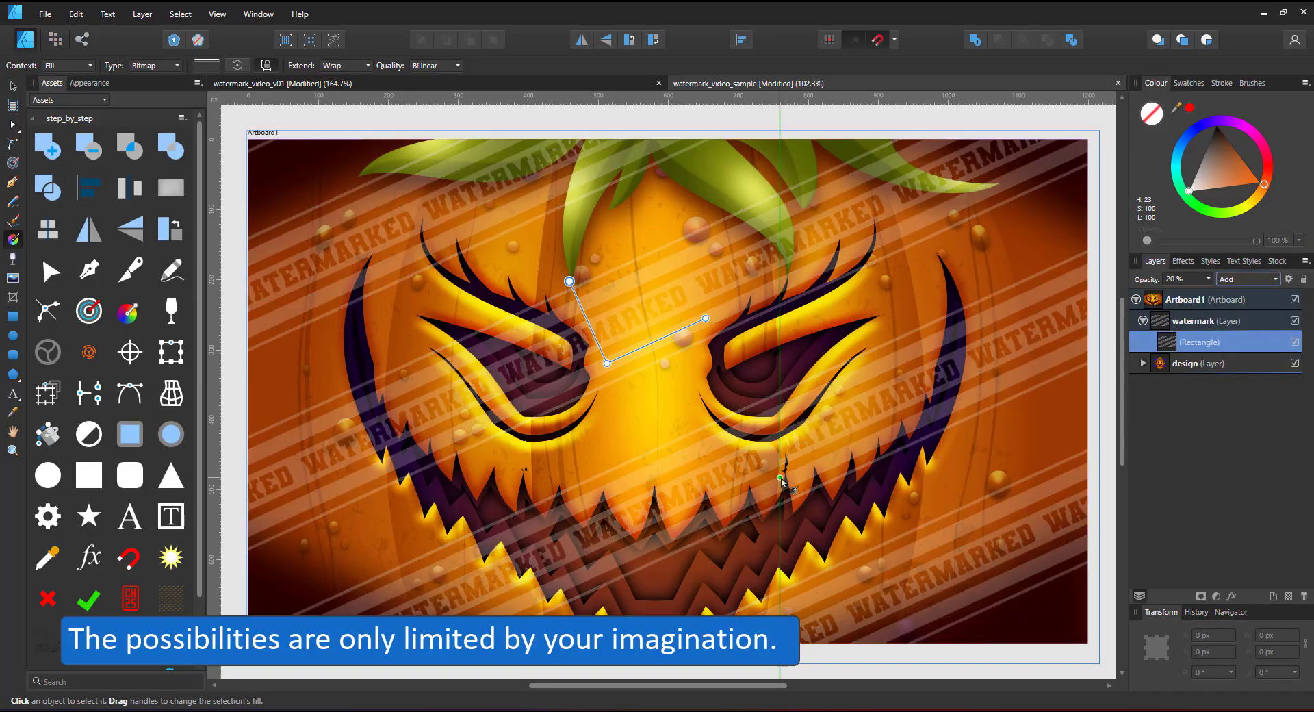
Replace the rectangle's bitmap with the "bee creative" image in Normal blend mode, and scale, rotate and reposition the repeating pattern.
{"action": "left_click", "coordinate": [154, 68]}
{"action": "left_click", "coordinate": [1247, 278]}
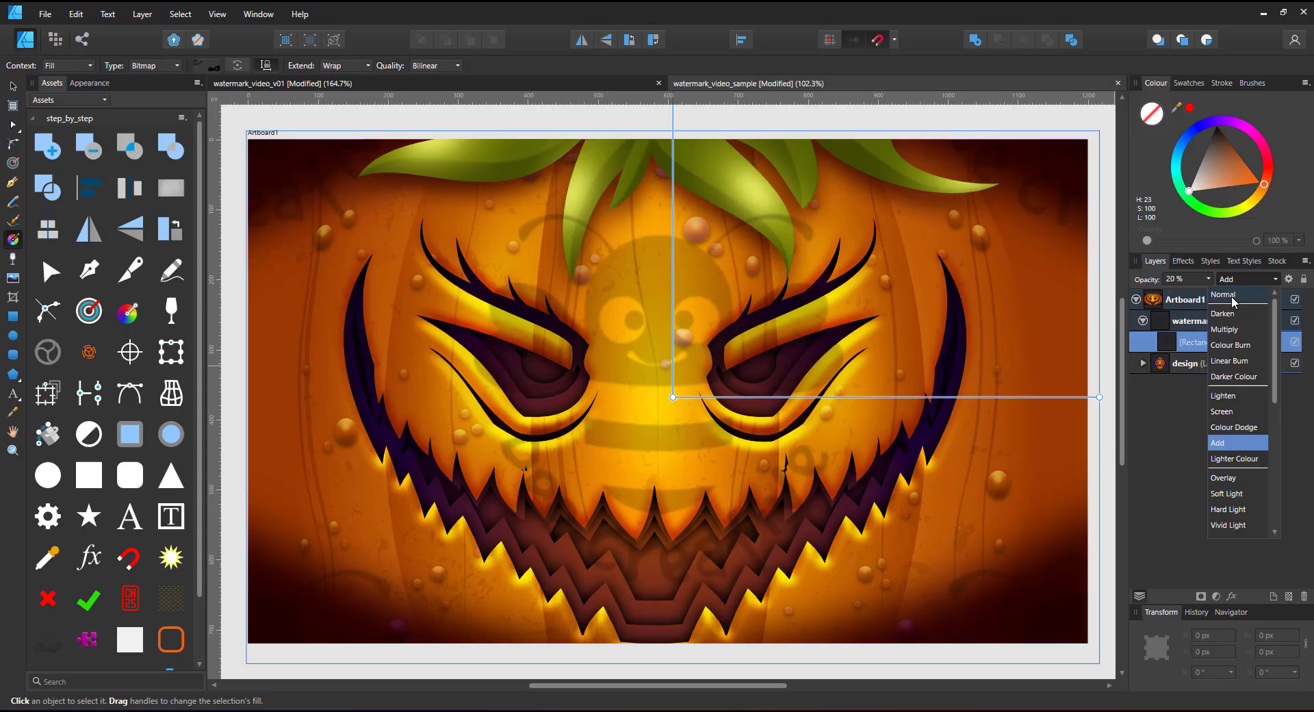
{"action": "left_click", "coordinate": [1222, 294]}
{"action": "left_click_drag", "start_coordinate": [672, 404], "coordinate": [795, 433]}
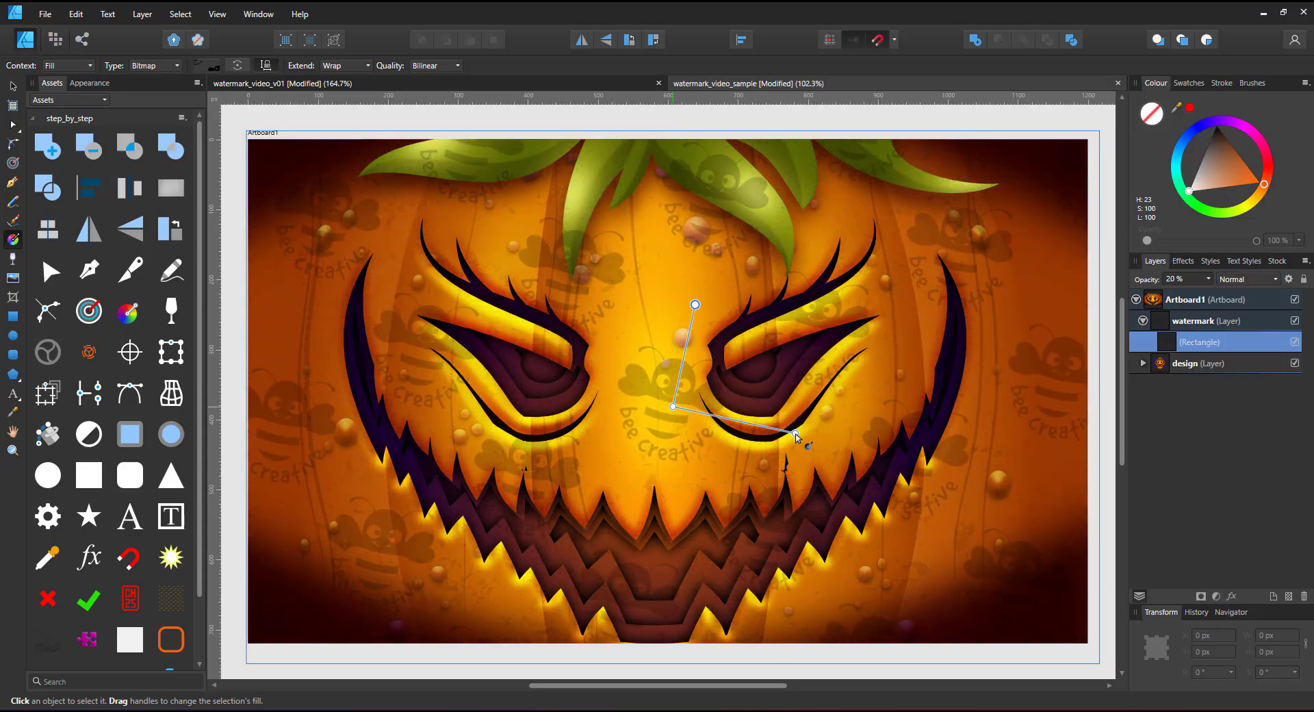
{"action": "left_click_drag", "start_coordinate": [673, 406], "coordinate": [666, 298]}
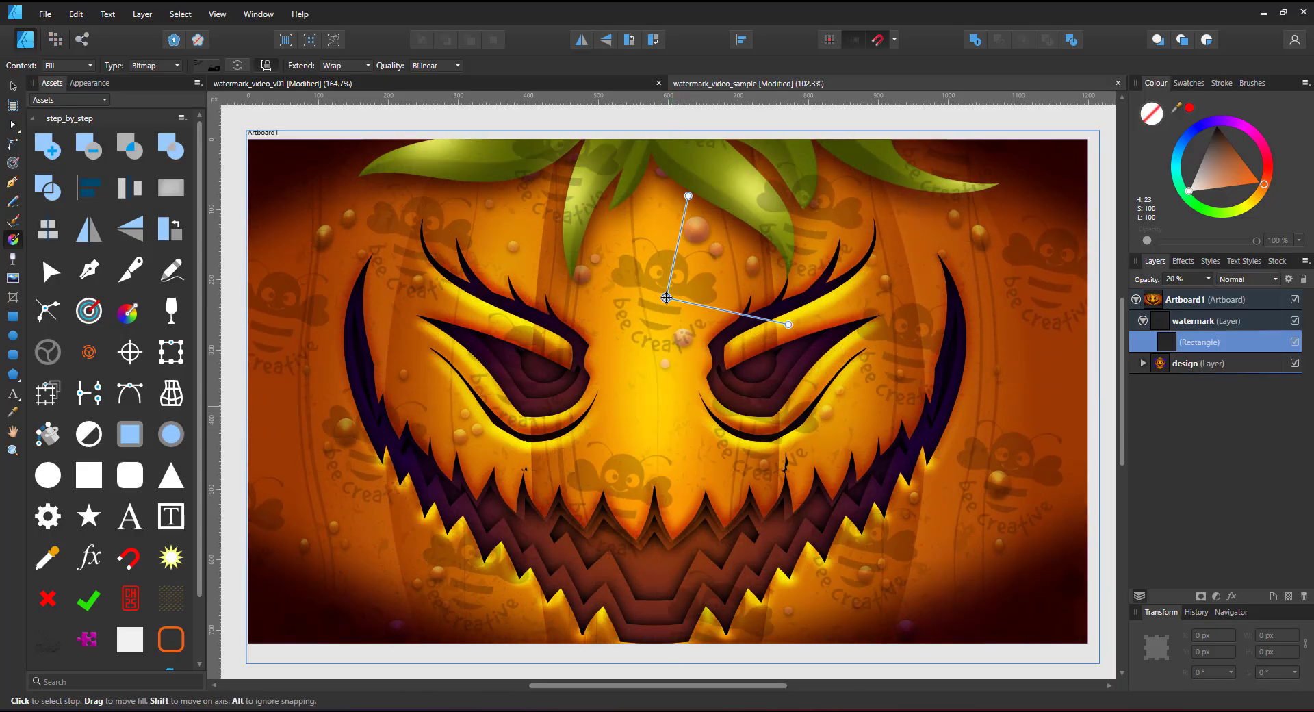
Set the bee pattern rectangle's blend mode to Overlay and its opacity to 40%, and deselect it.
{"action": "left_click", "coordinate": [1258, 280]}
{"action": "left_click", "coordinate": [1230, 480]}
{"action": "key", "text": "4"}
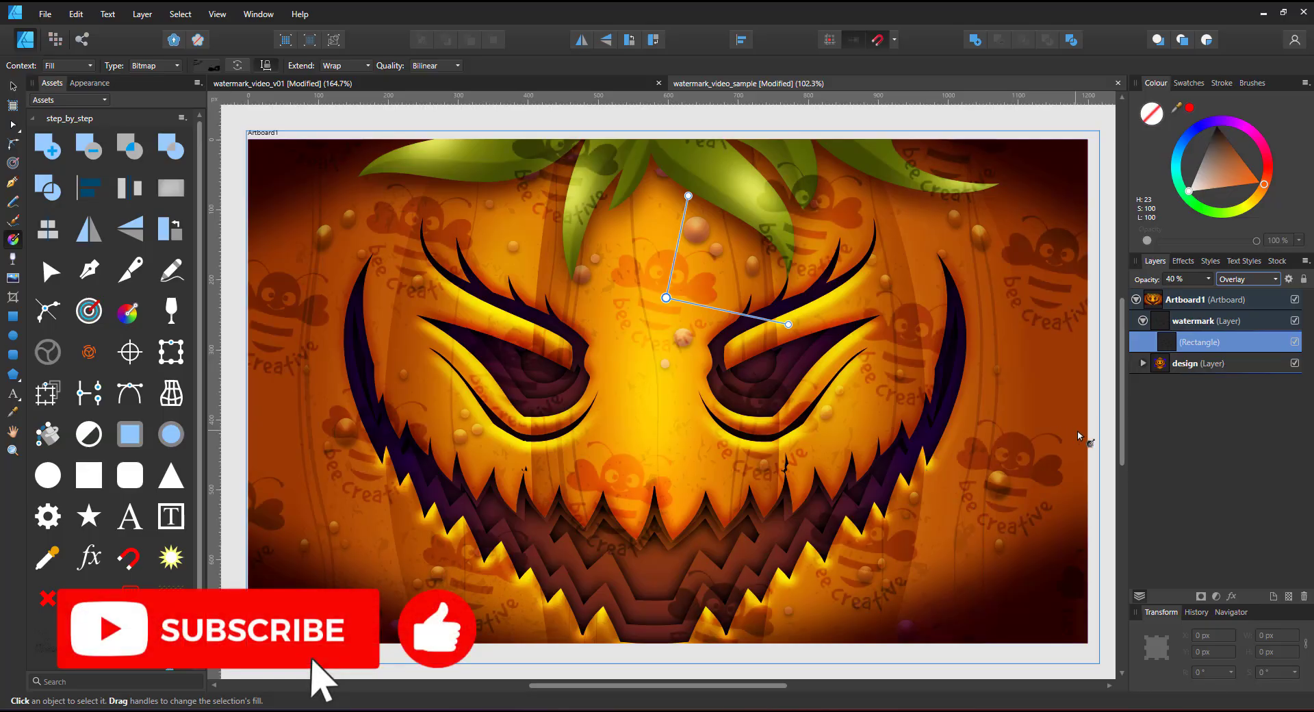
{"action": "left_click", "coordinate": [12, 88]}
{"action": "left_click", "coordinate": [435, 119]}
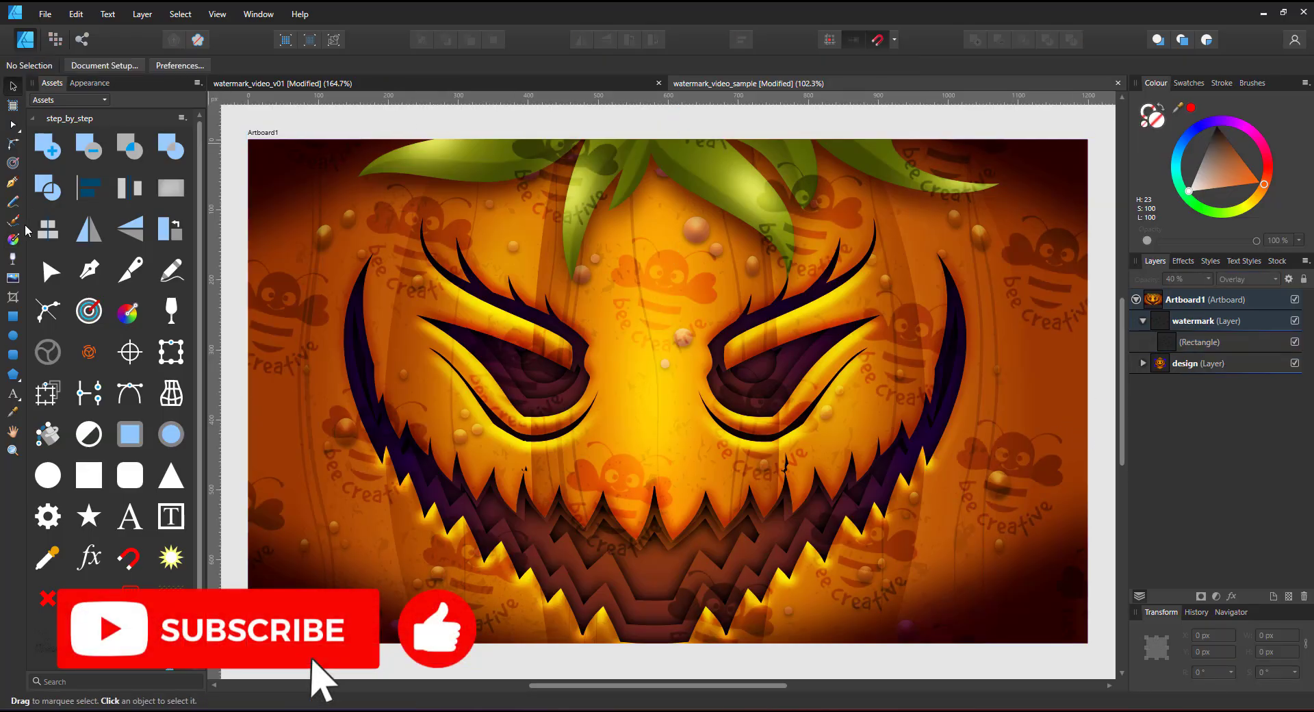